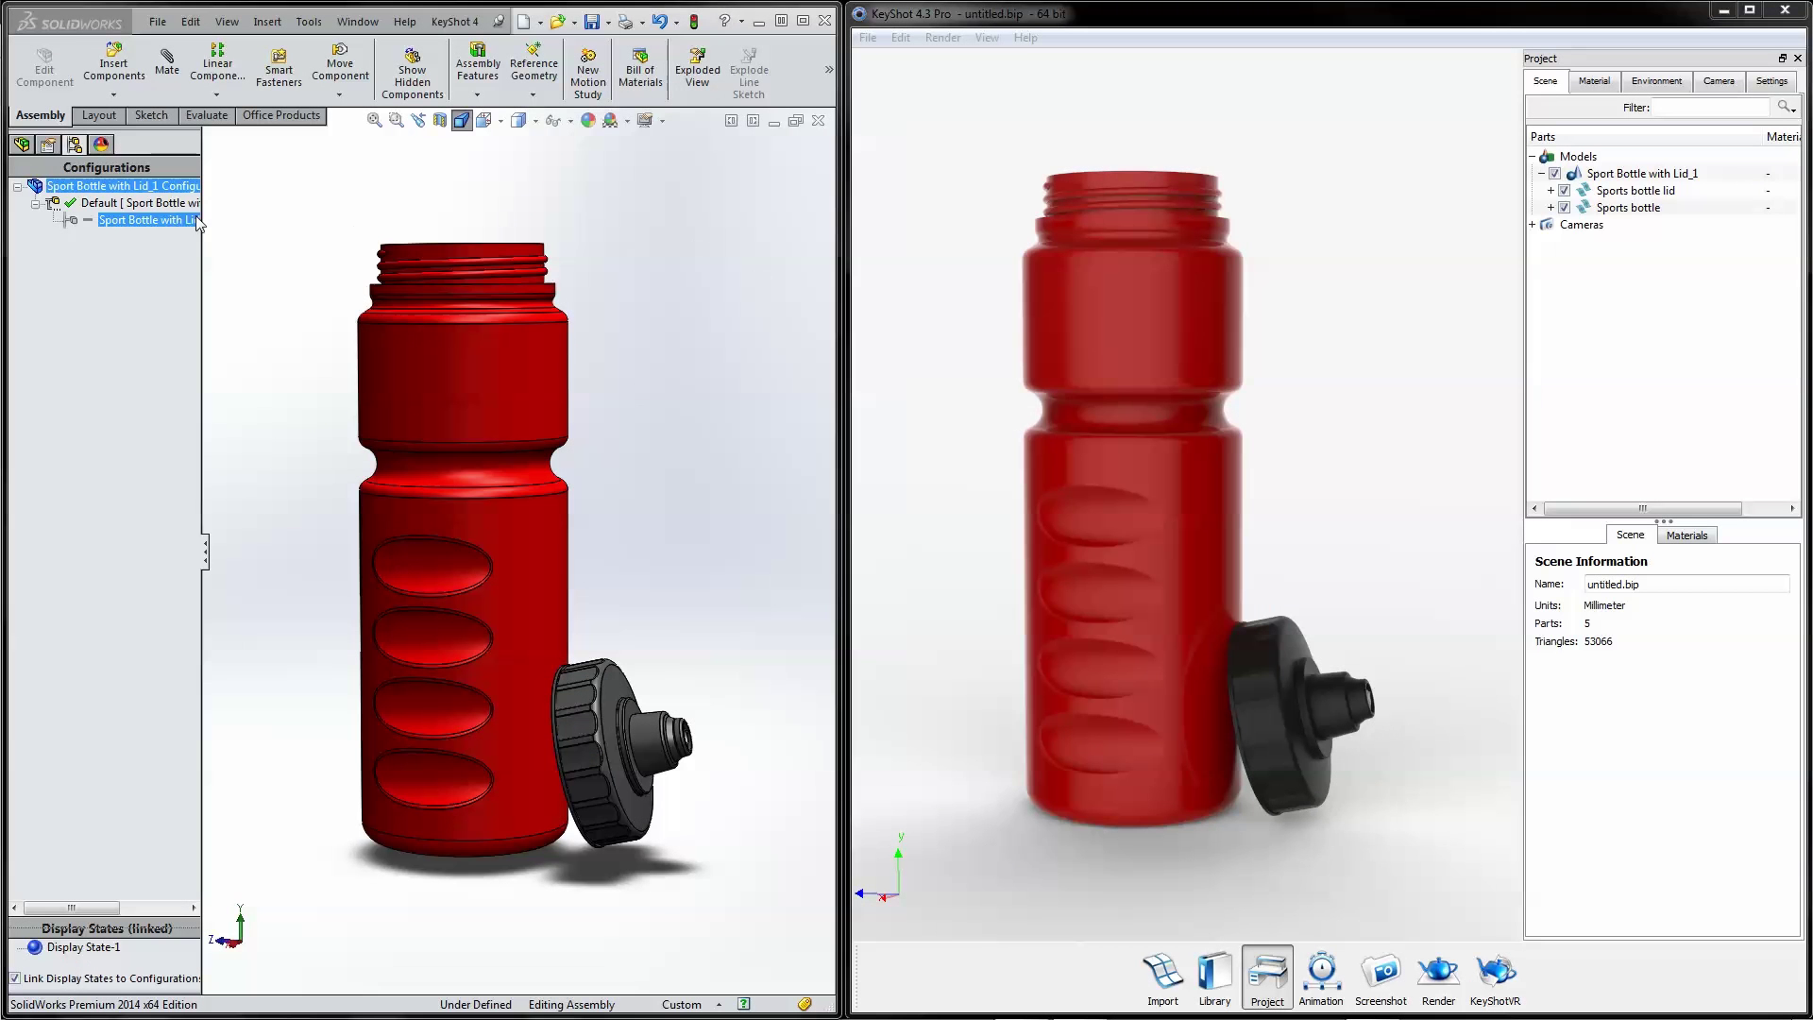
# Activate the 'Sport Bottle with Lid On' configuration and push it to KeyShot 4 with Update.
pyautogui.click(155, 221)
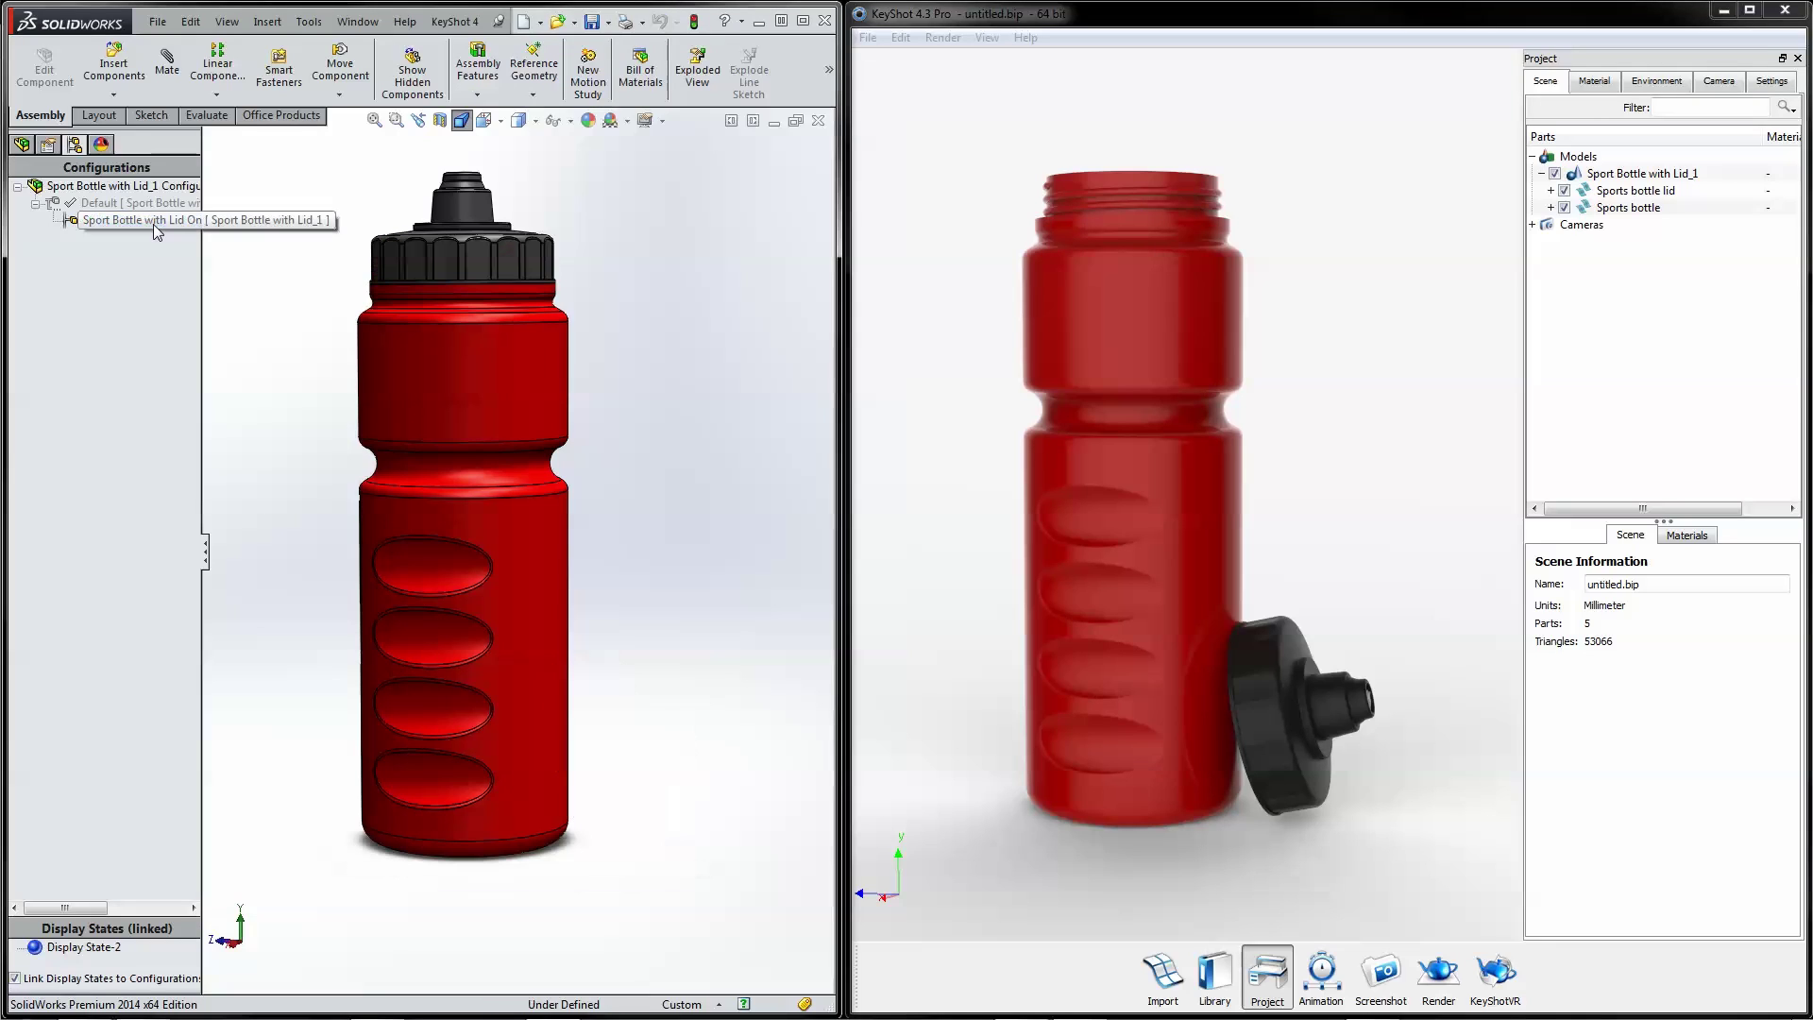
pyautogui.click(454, 20)
pyautogui.click(477, 89)
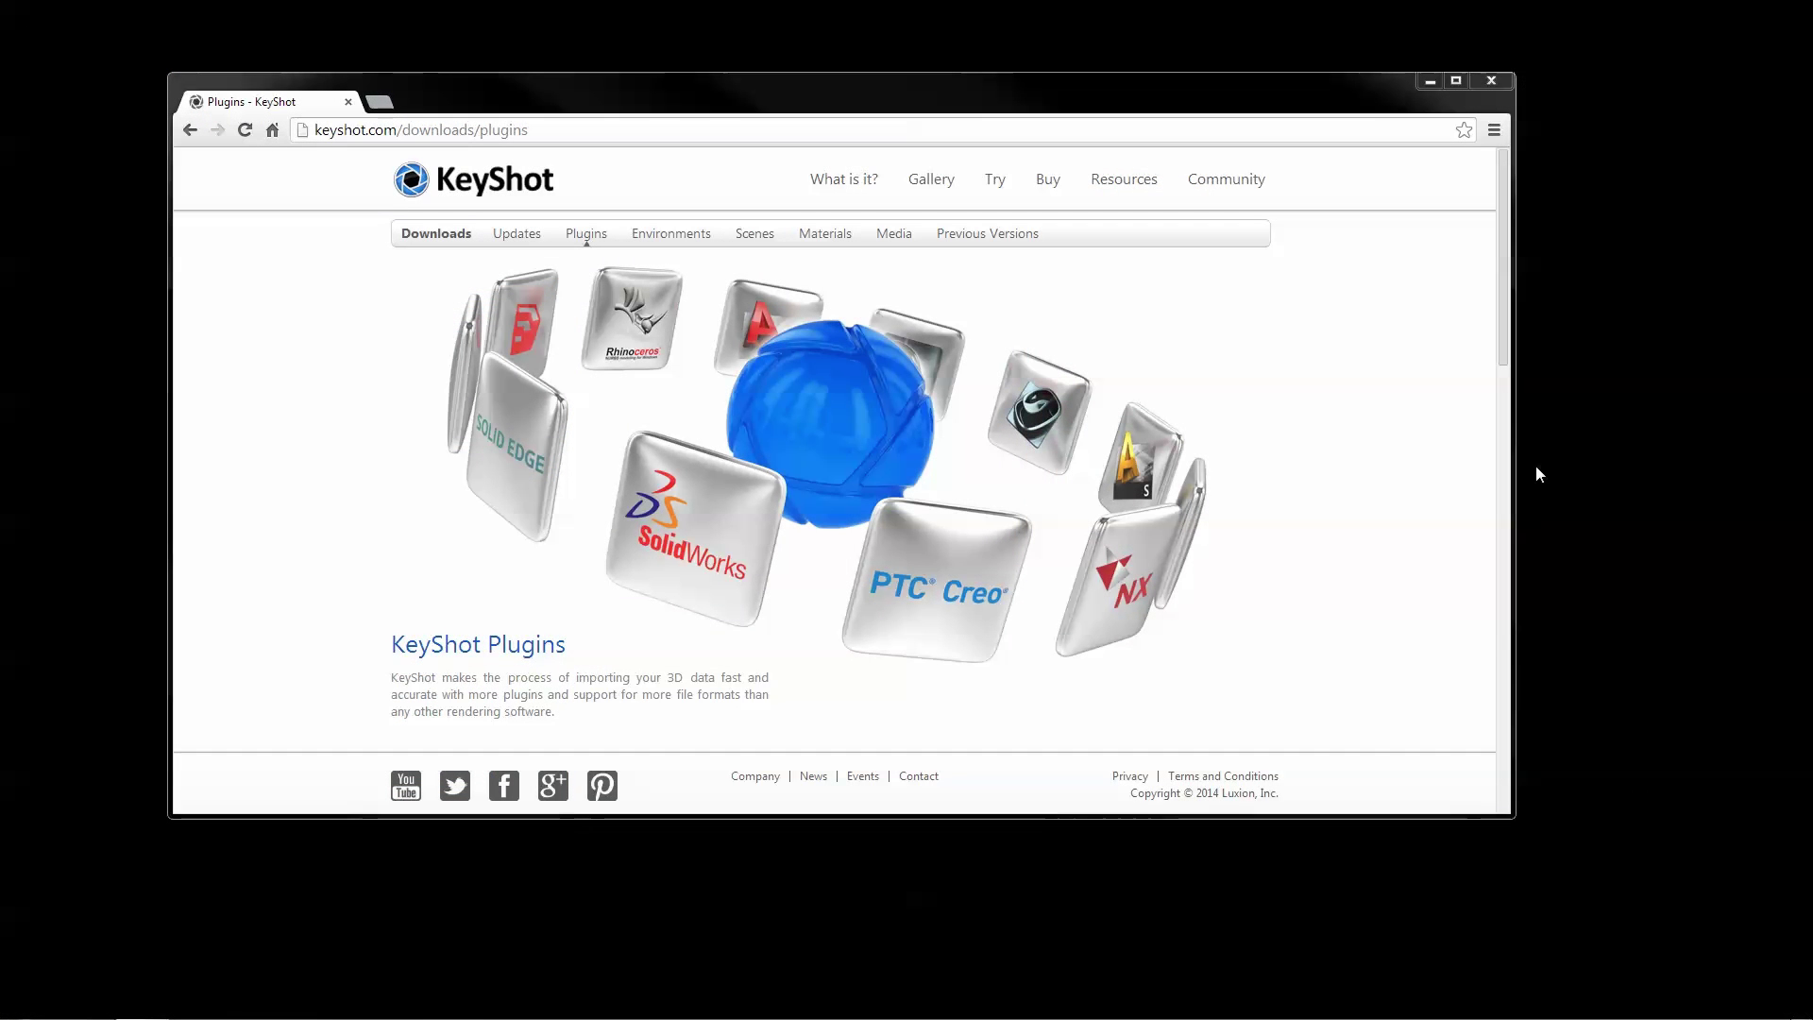
# Download the KeyShot 4 version of the SolidWorks plugin from the Luxion plugins page.
pyautogui.moveTo(1510, 340); pyautogui.dragTo(1481, 704)
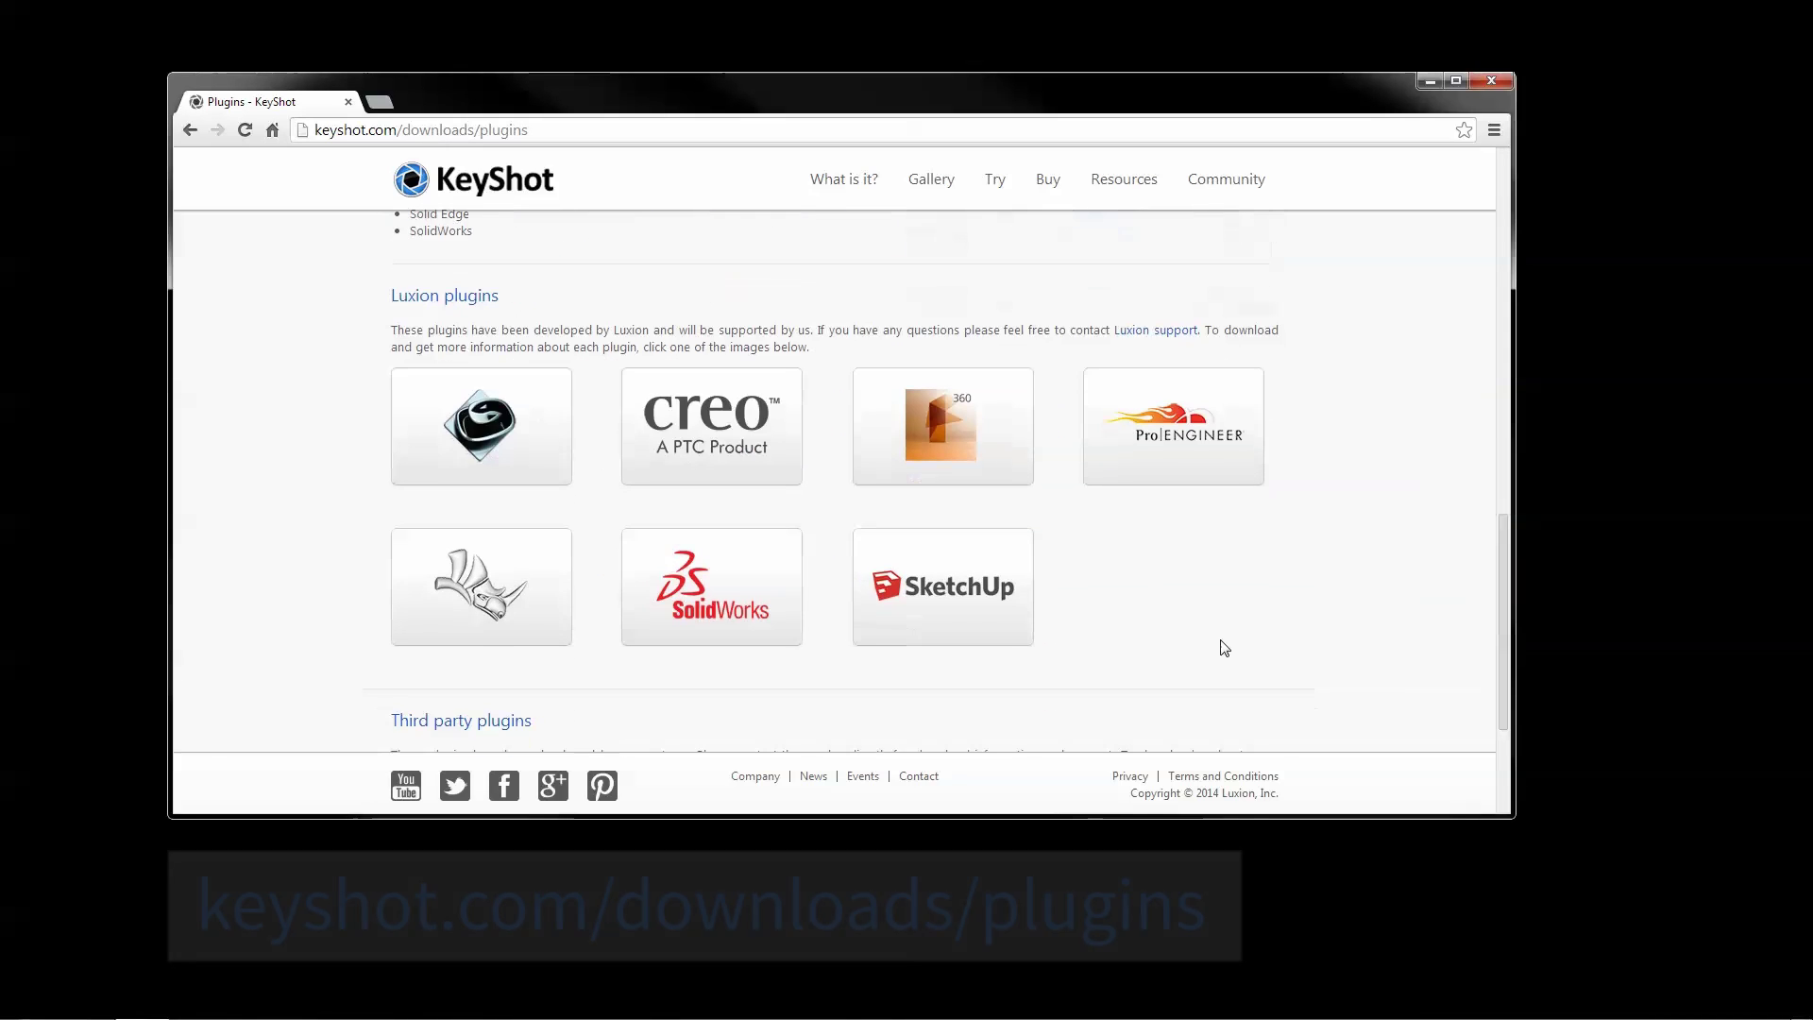
pyautogui.click(786, 603)
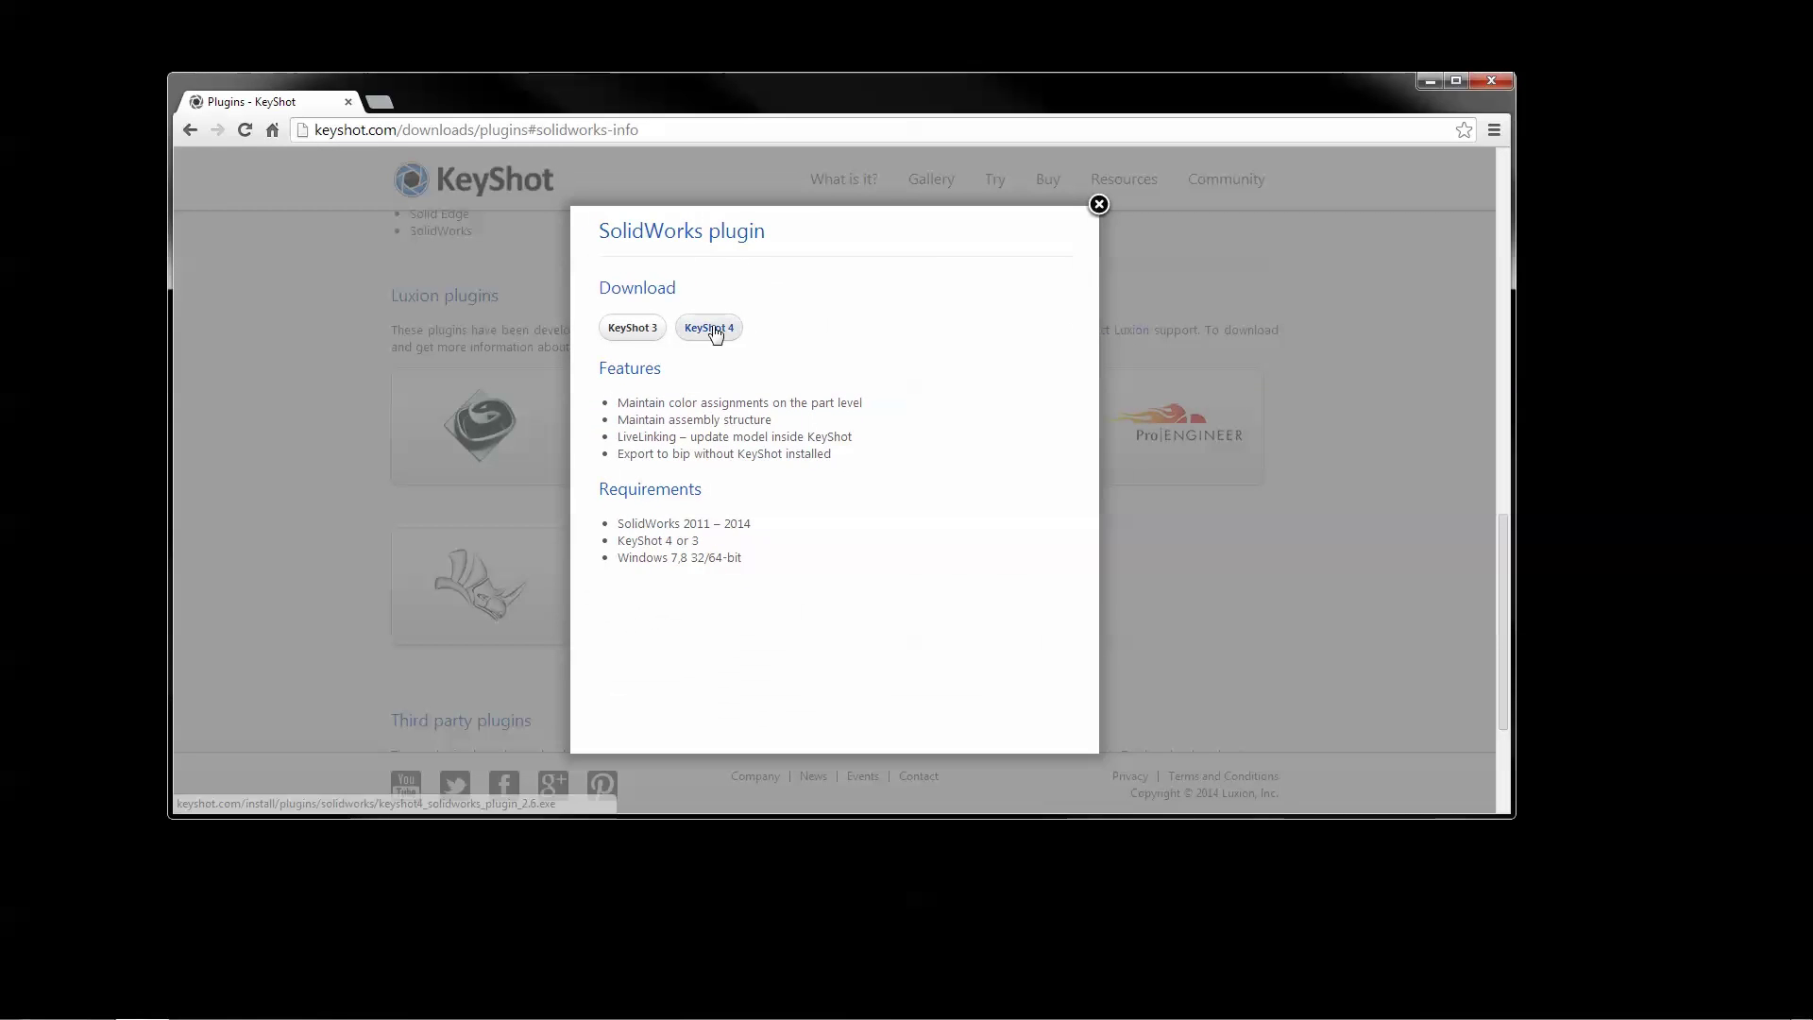
pyautogui.click(713, 329)
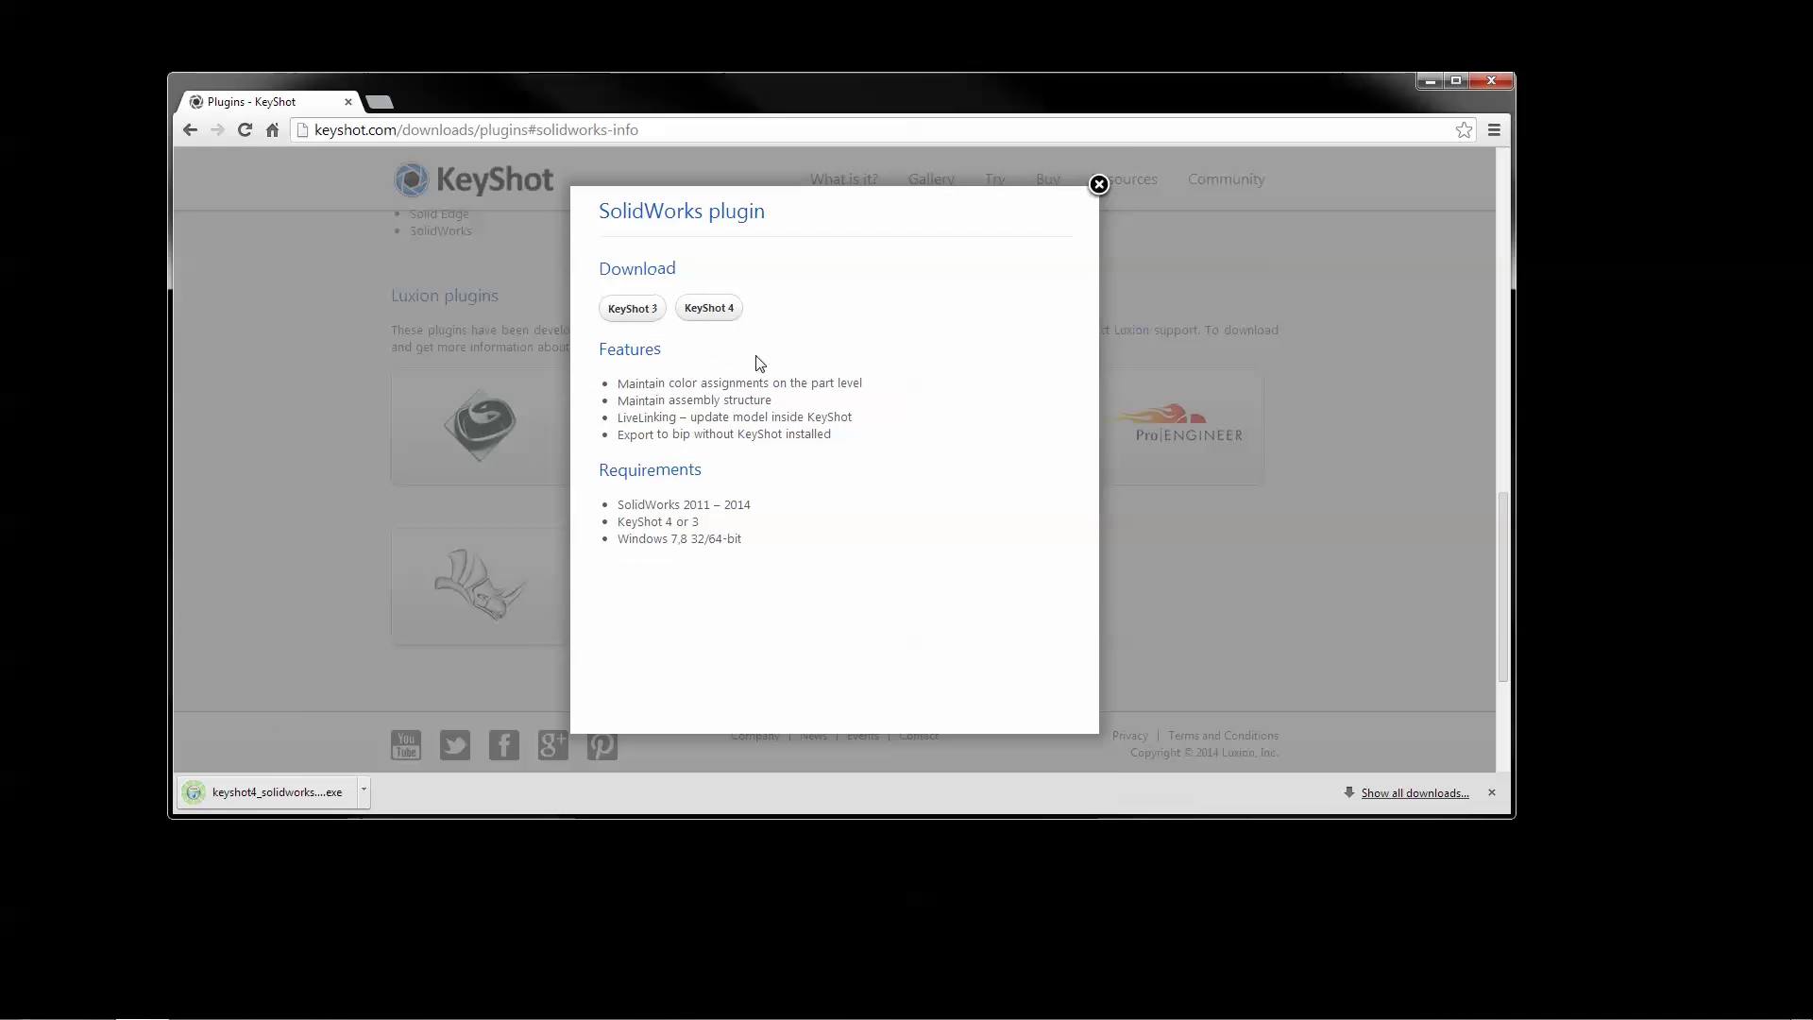
# Run the KeyShot 4 SolidWorks Plugin 2.6 installer through to installation.
pyautogui.click(274, 791)
pyautogui.click(951, 530)
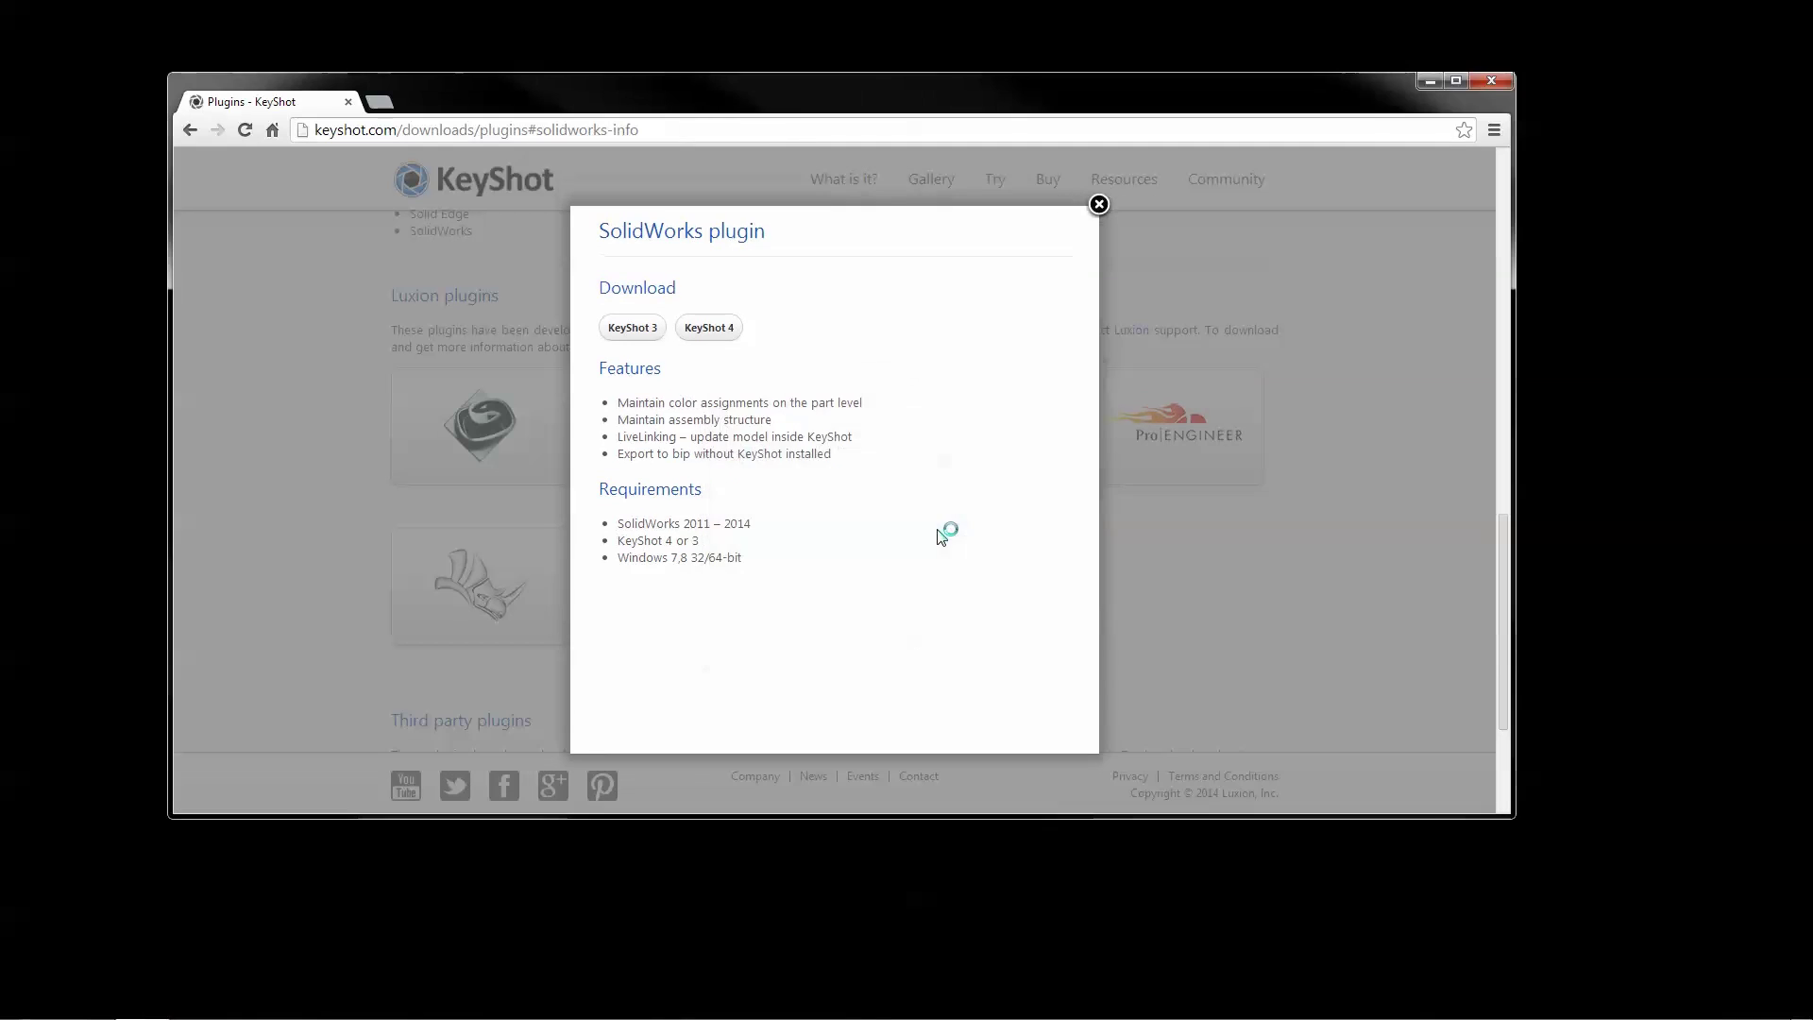
pyautogui.click(1008, 668)
pyautogui.click(1008, 669)
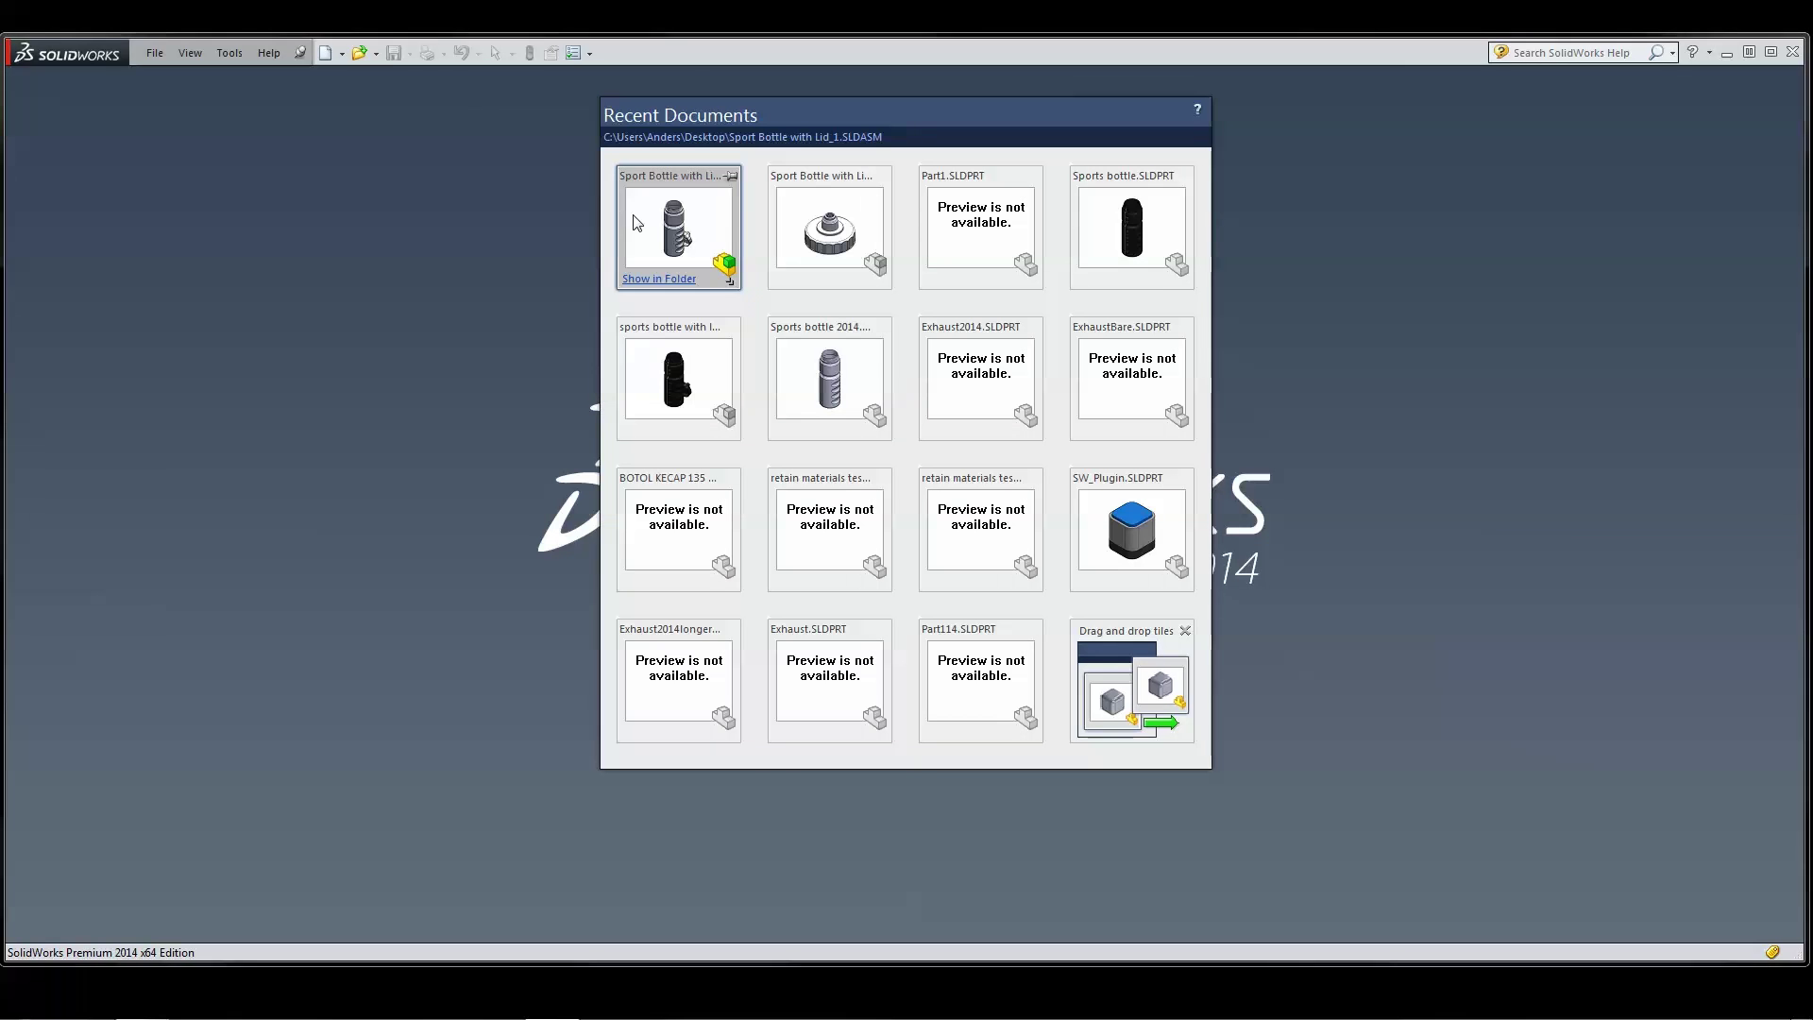
# Open Sport Bottle with Lid_1 and tick KeyShot4 under Other Add-ins in Tools > Add-Ins.
pyautogui.click(634, 224)
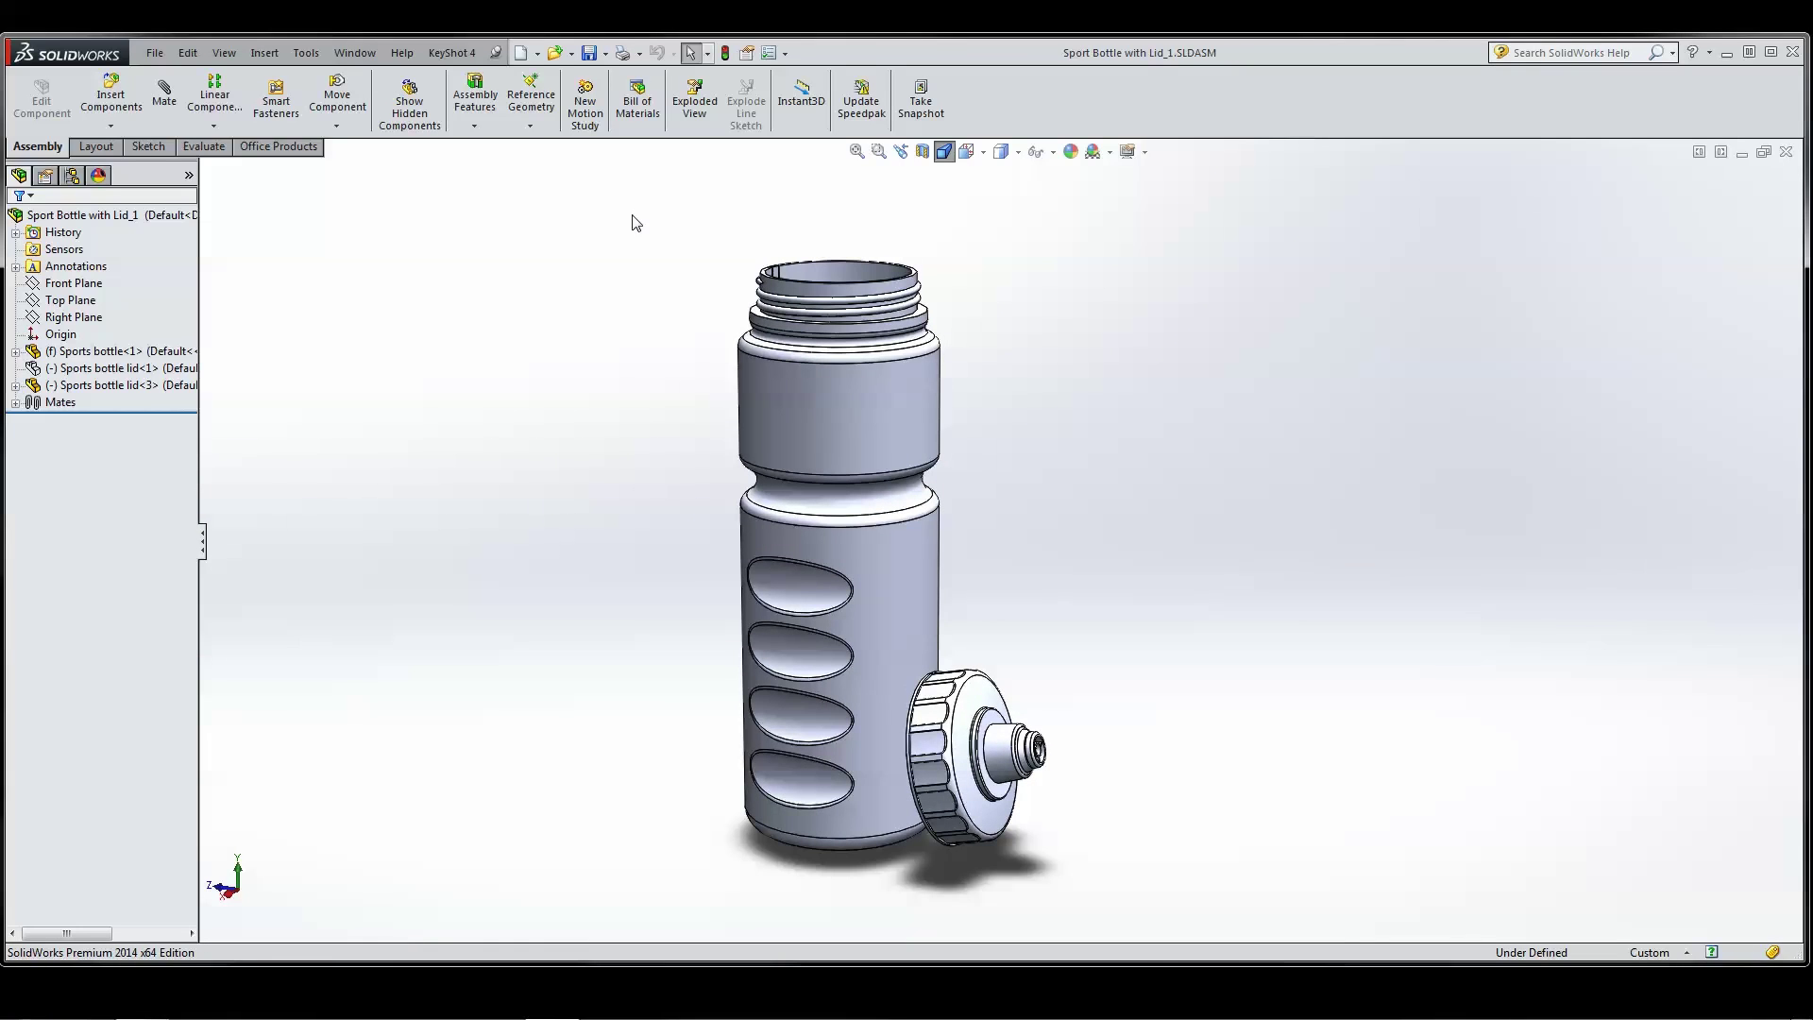
pyautogui.click(306, 52)
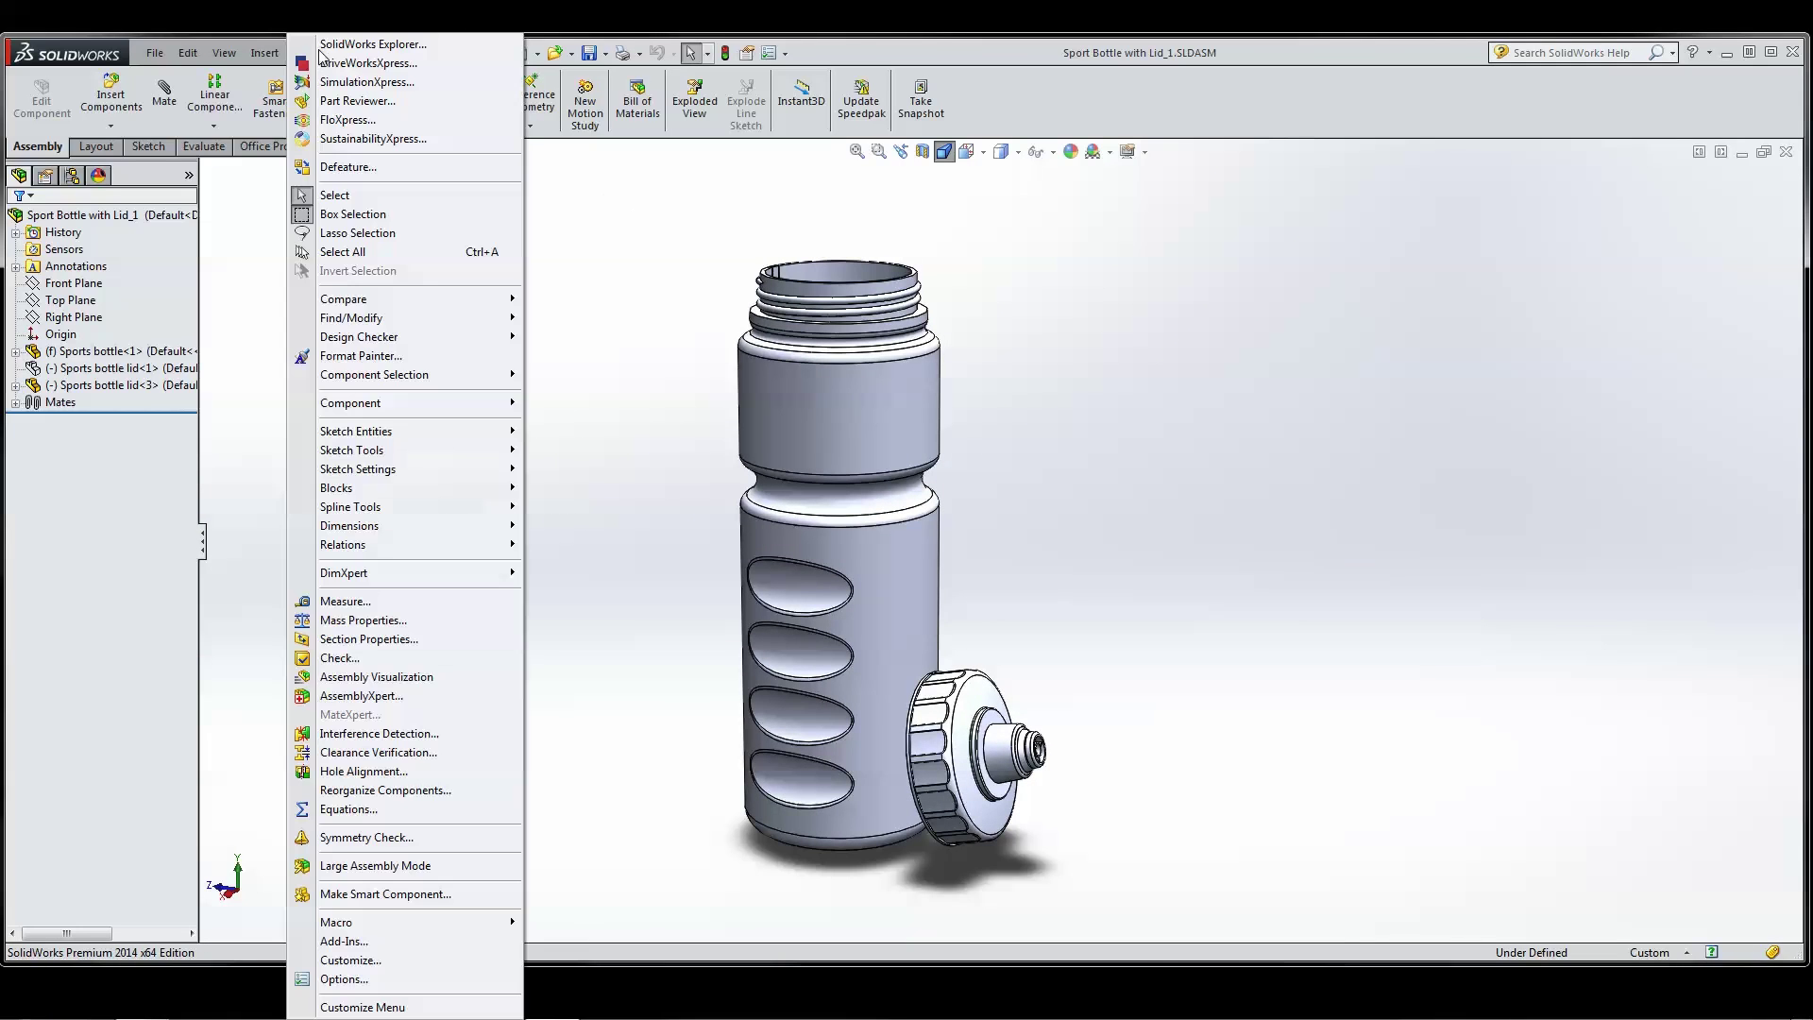
pyautogui.click(375, 940)
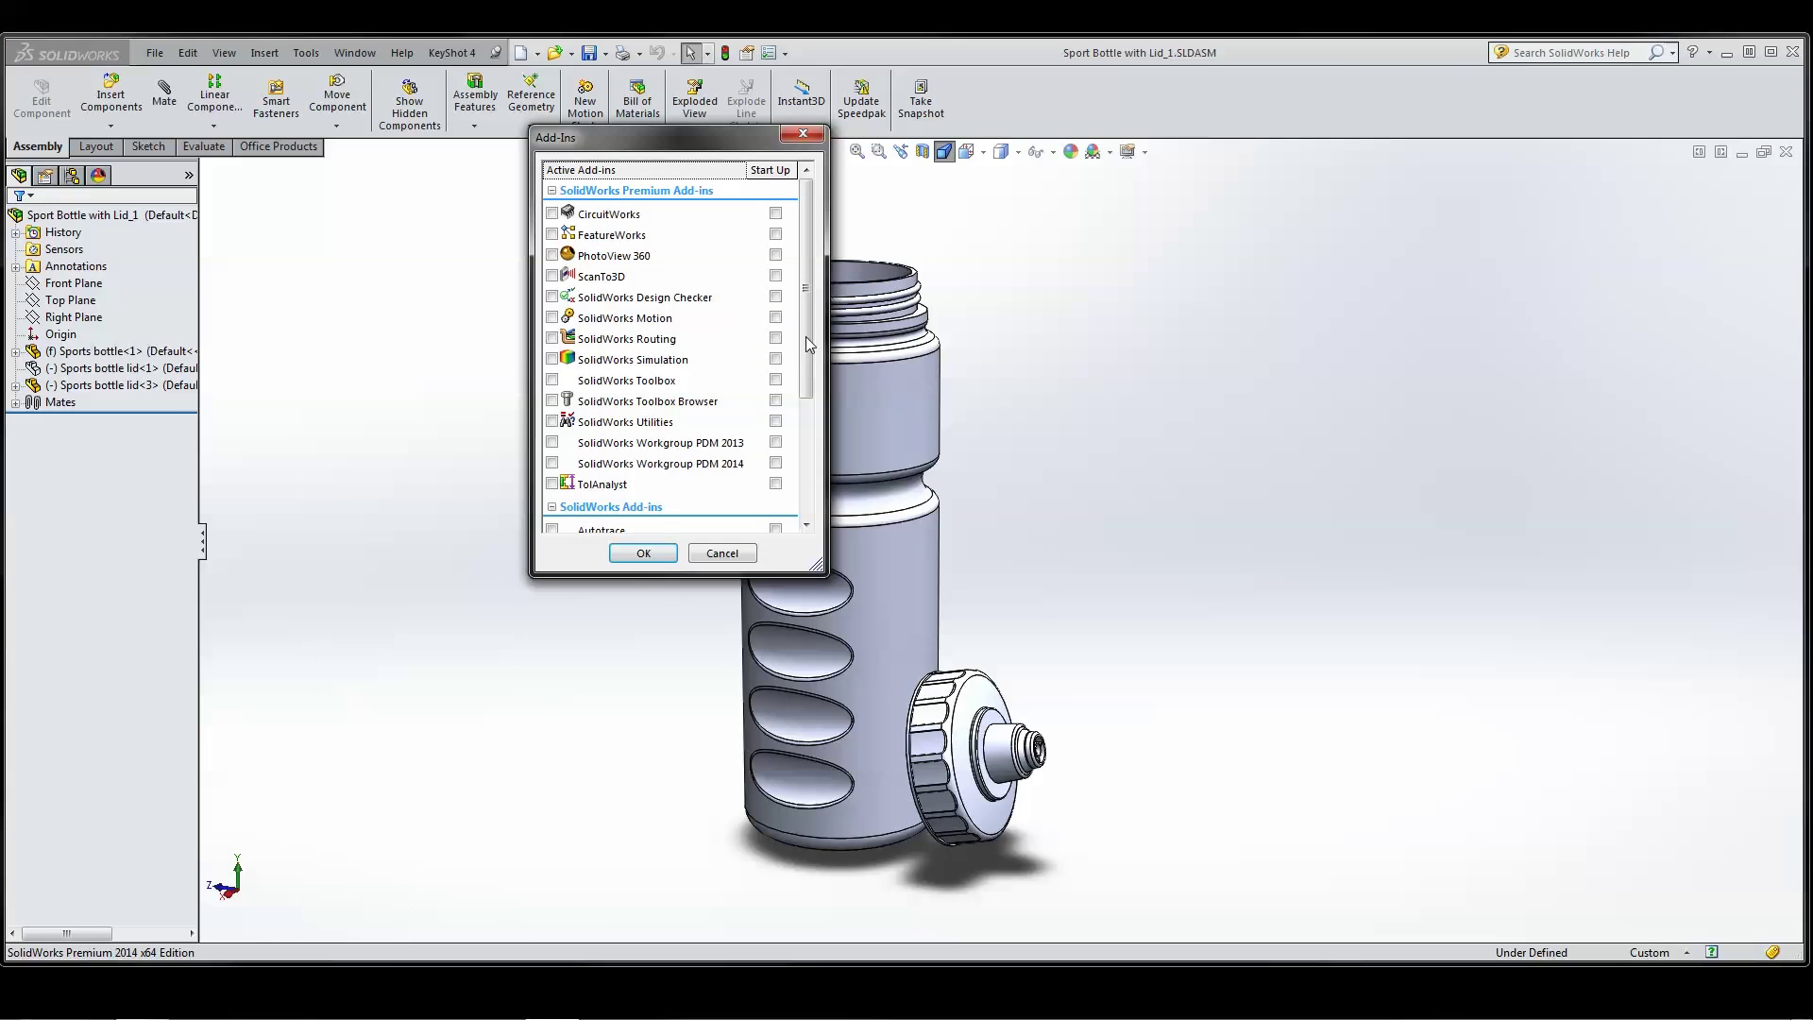
pyautogui.moveTo(806, 345); pyautogui.dragTo(833, 520)
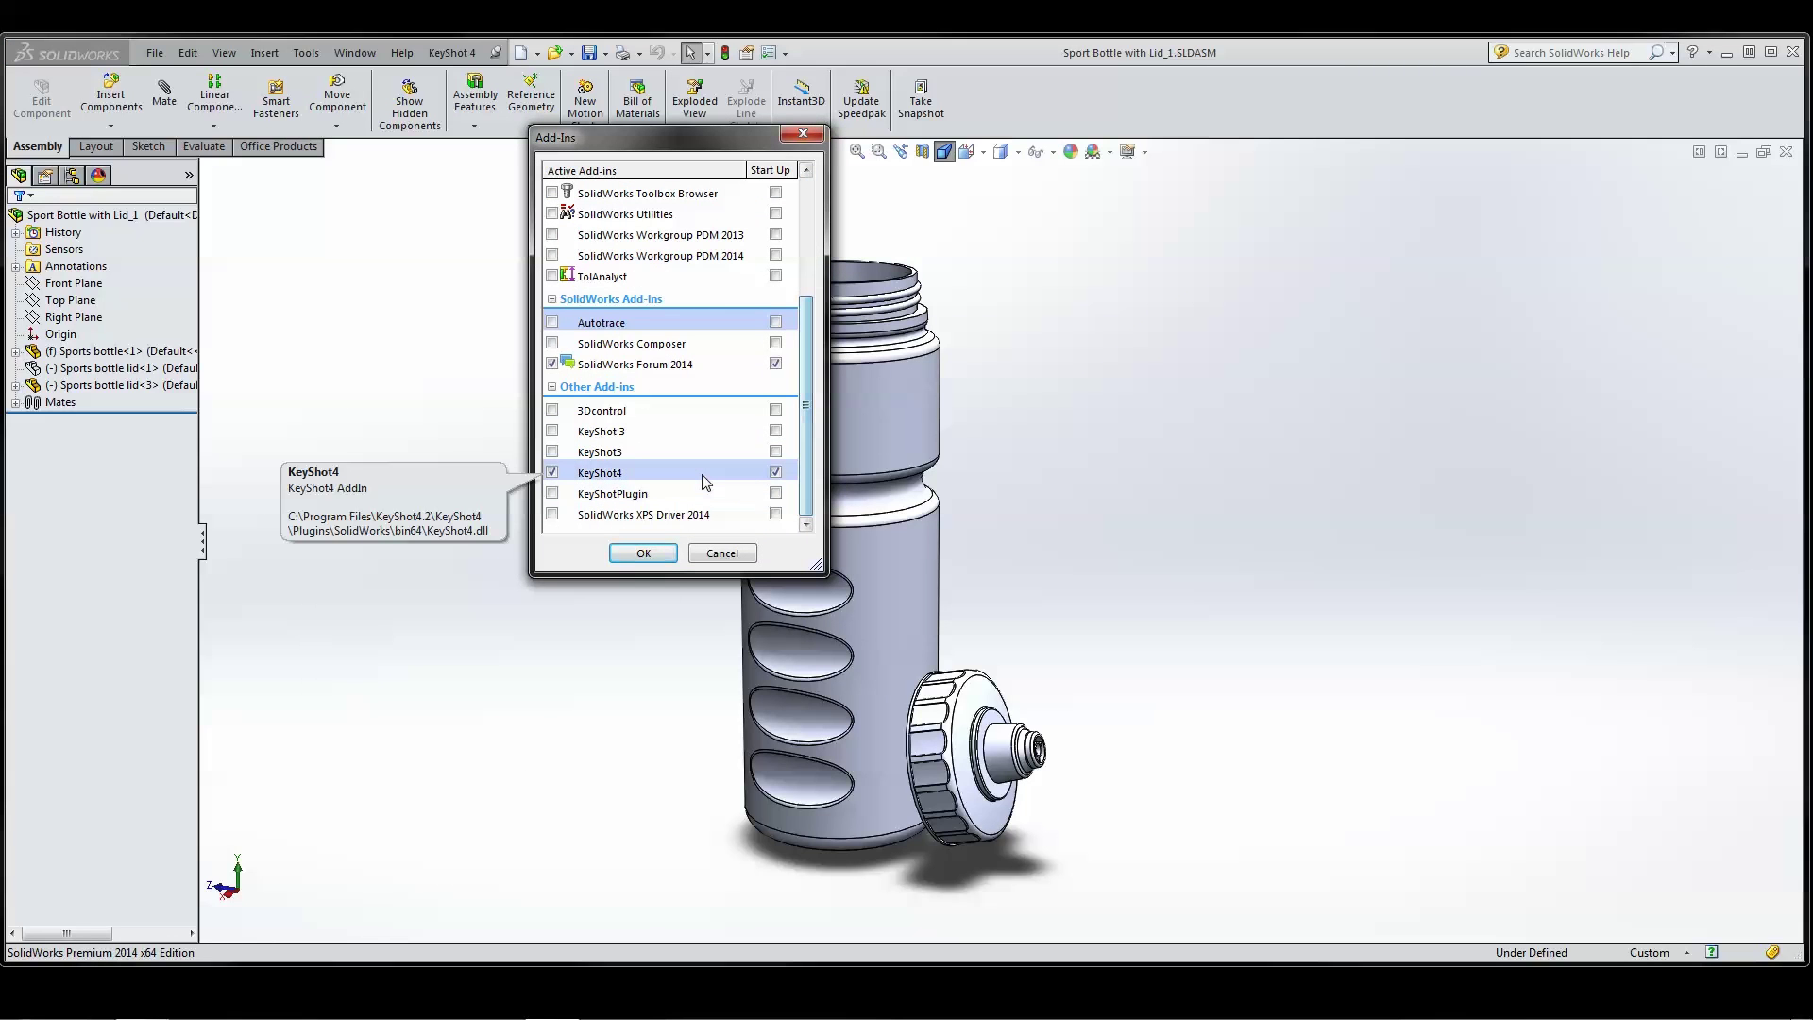
pyautogui.click(656, 553)
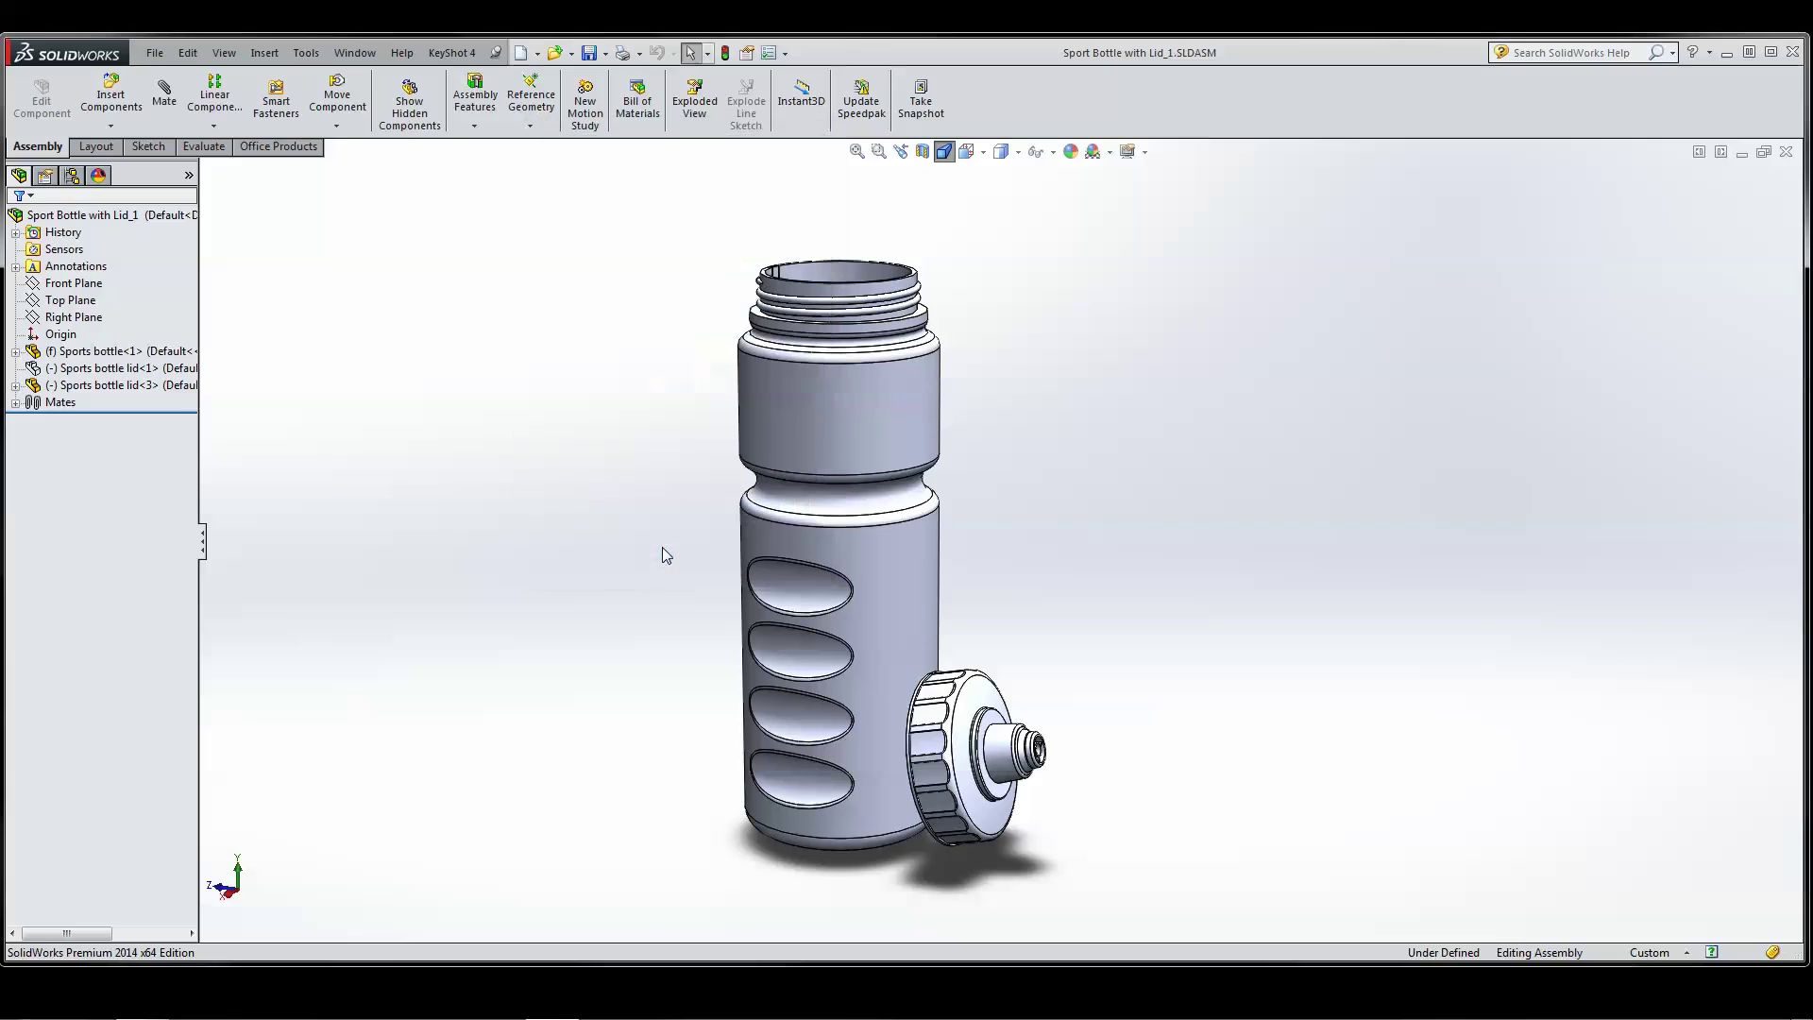
# Render the assembly to KeyShot, then expand it in the Scene tree and select Sports bottle lid.
pyautogui.click(467, 55)
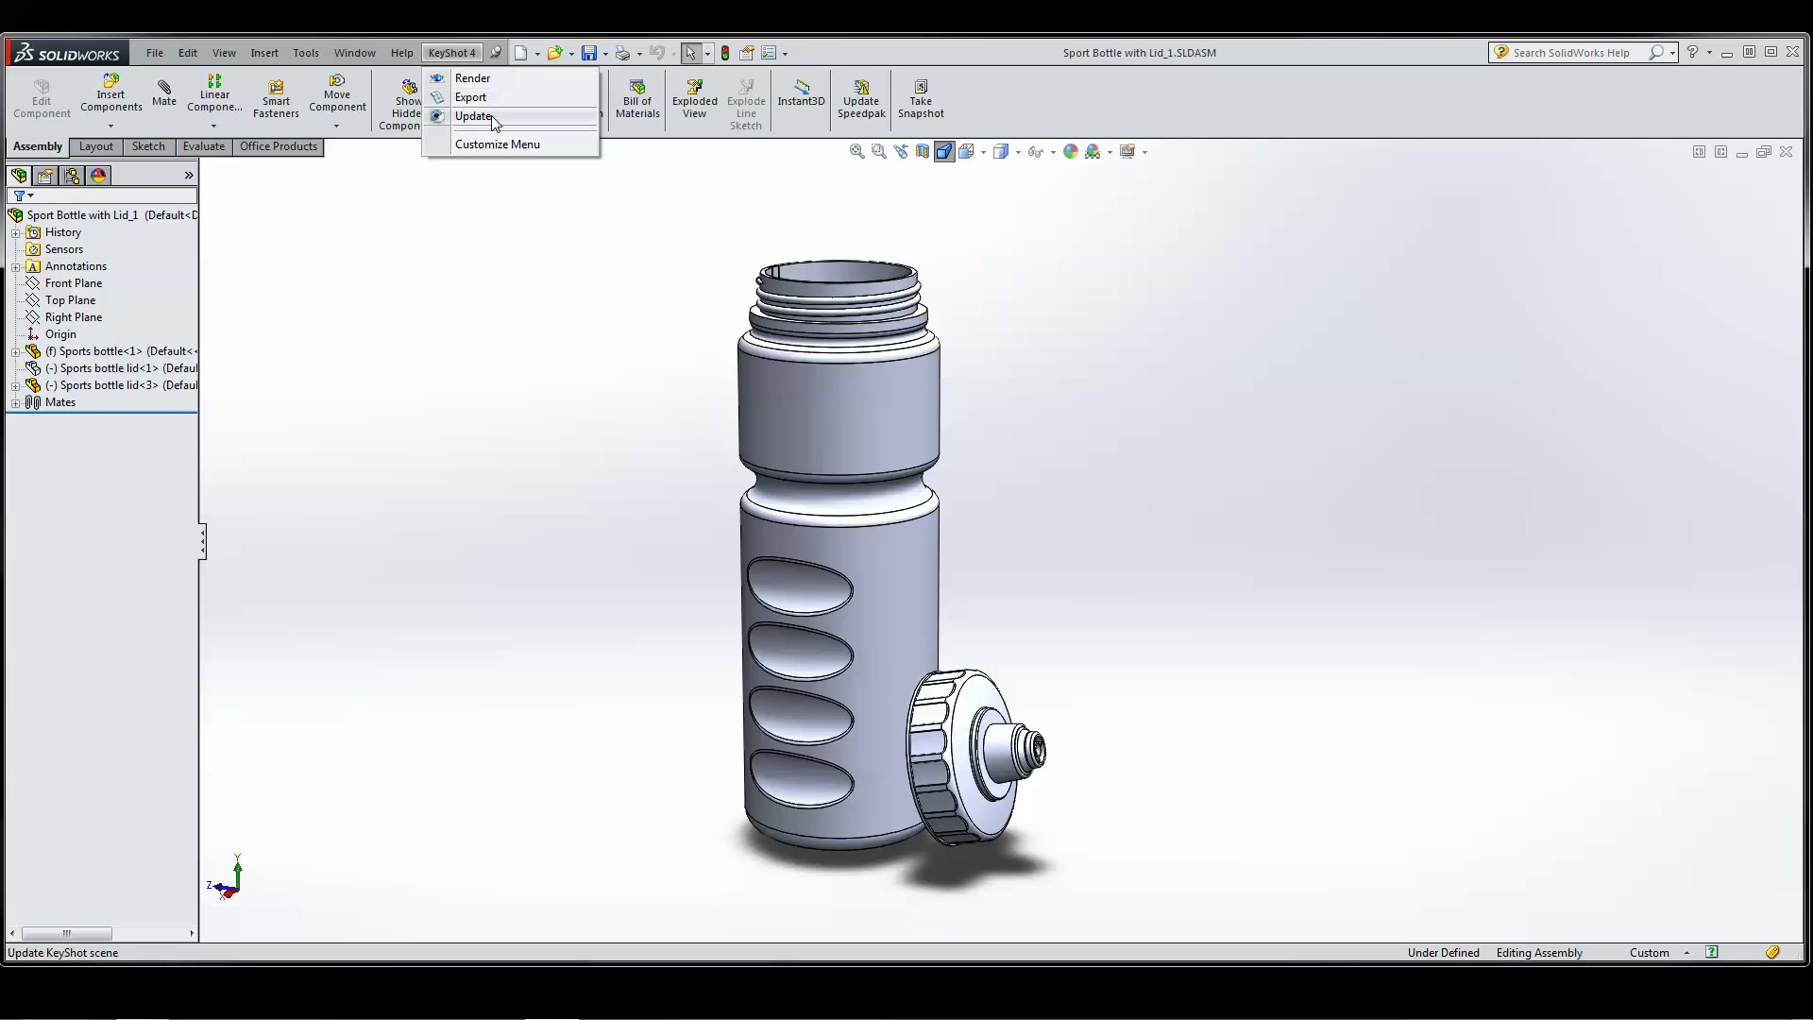
pyautogui.click(504, 83)
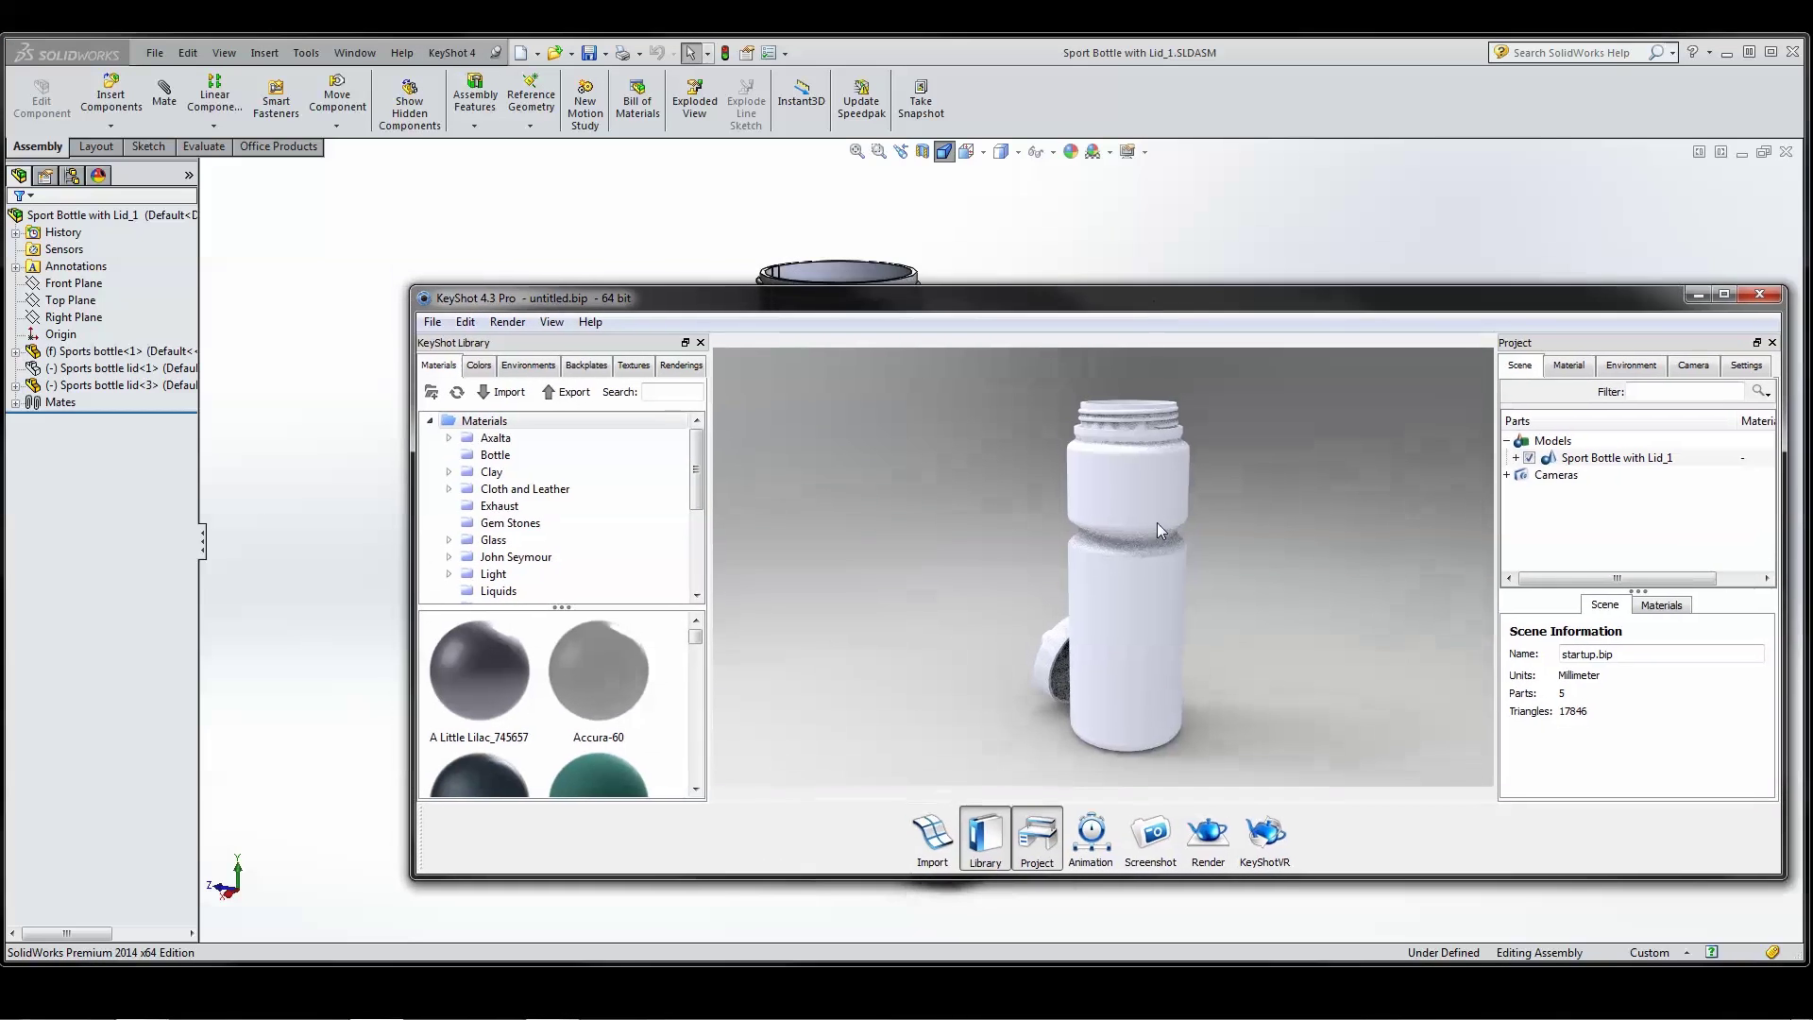
pyautogui.moveTo(1158, 523); pyautogui.dragTo(1214, 565)
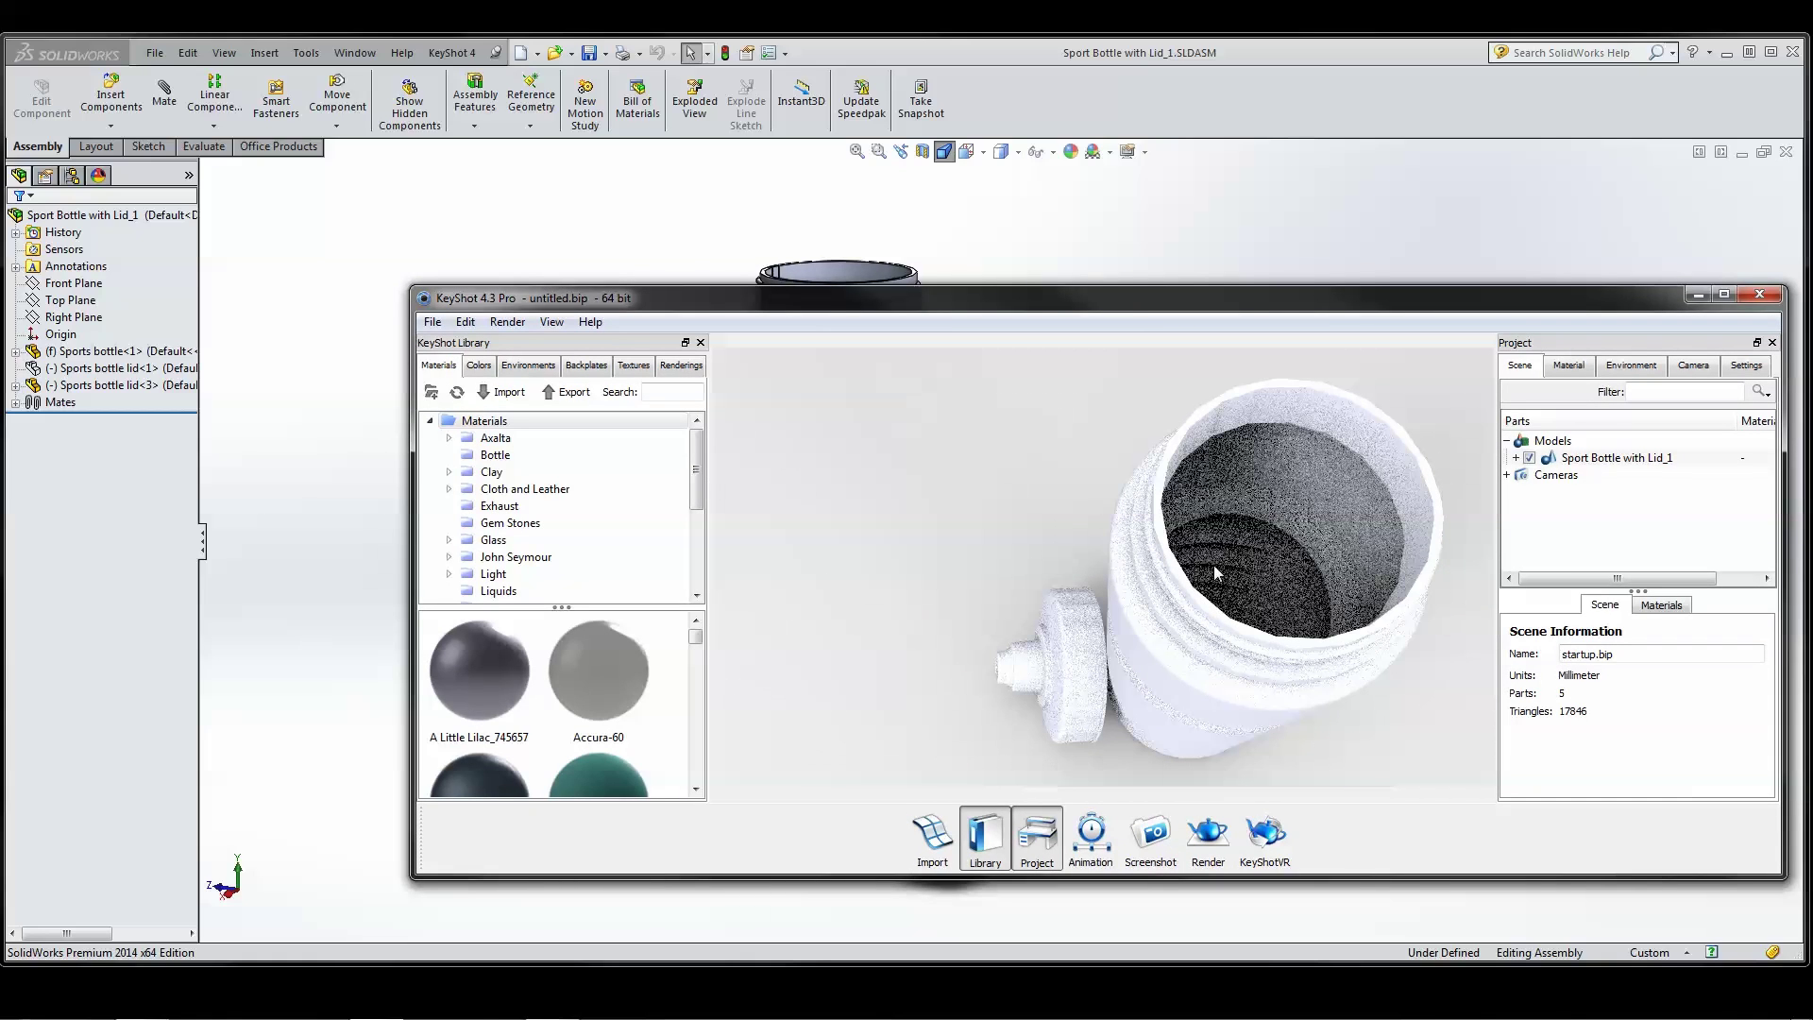
pyautogui.click(1605, 458)
pyautogui.click(1639, 605)
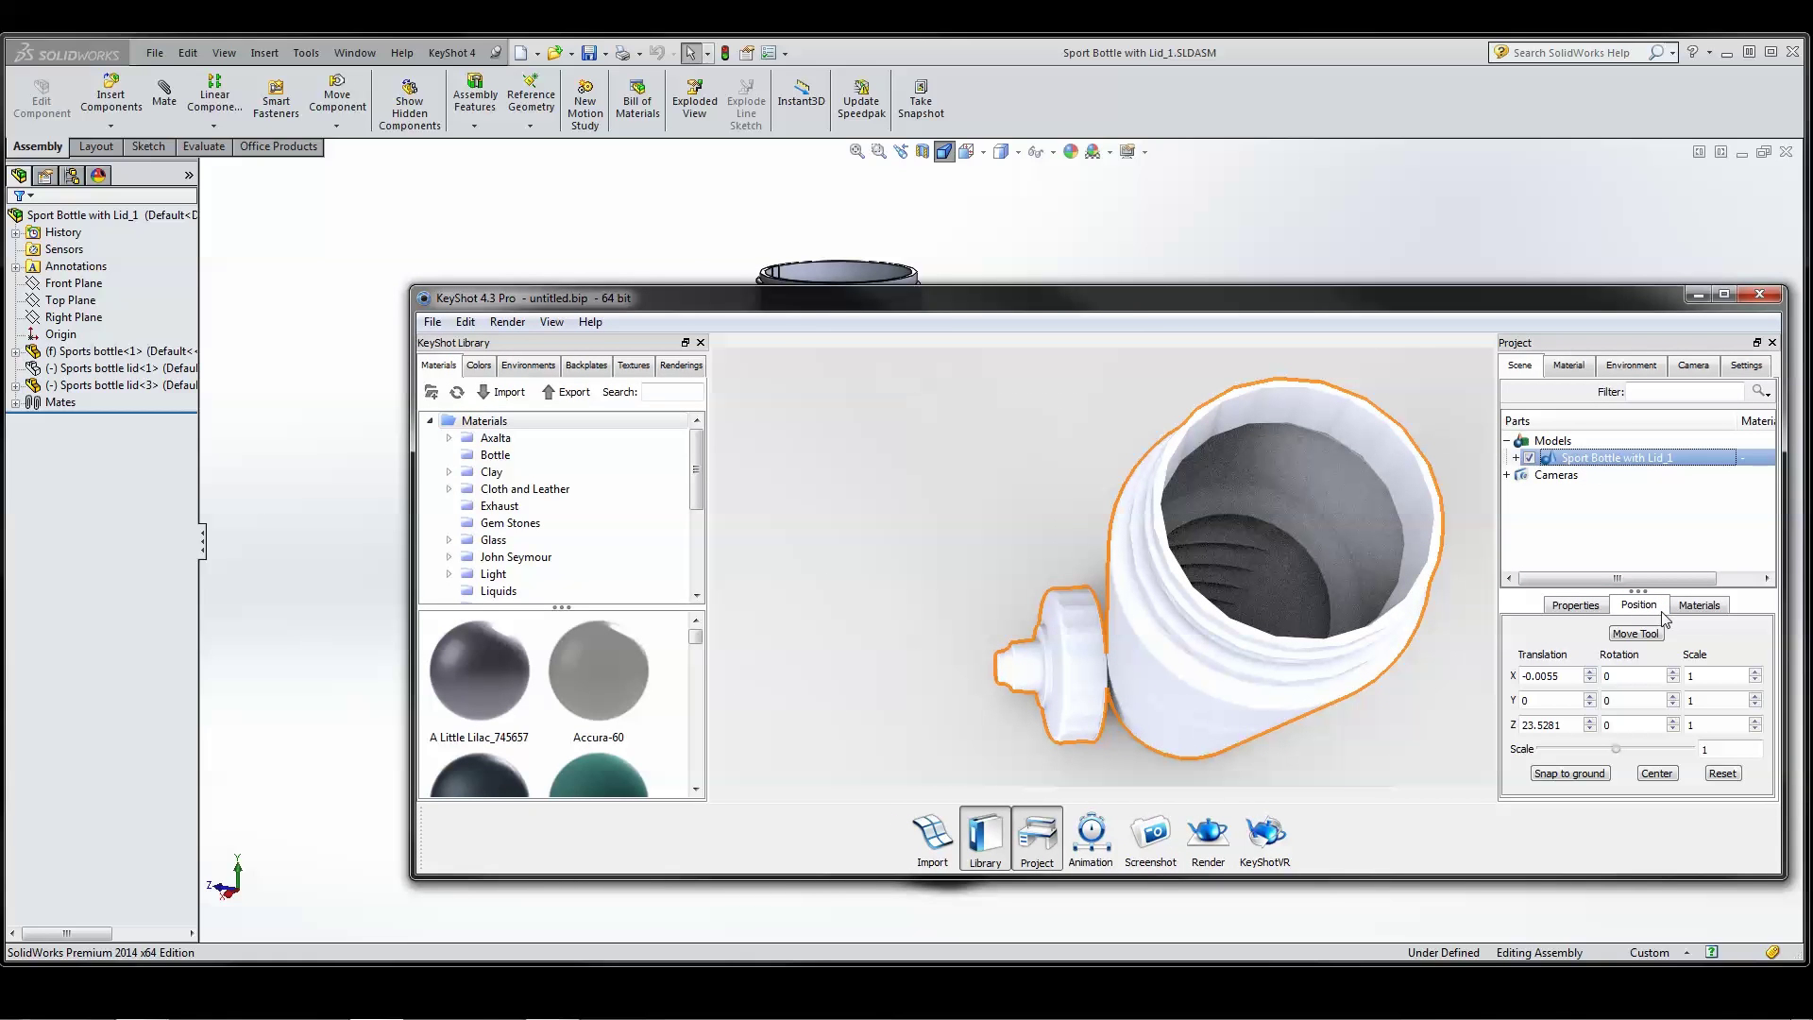
pyautogui.click(1515, 458)
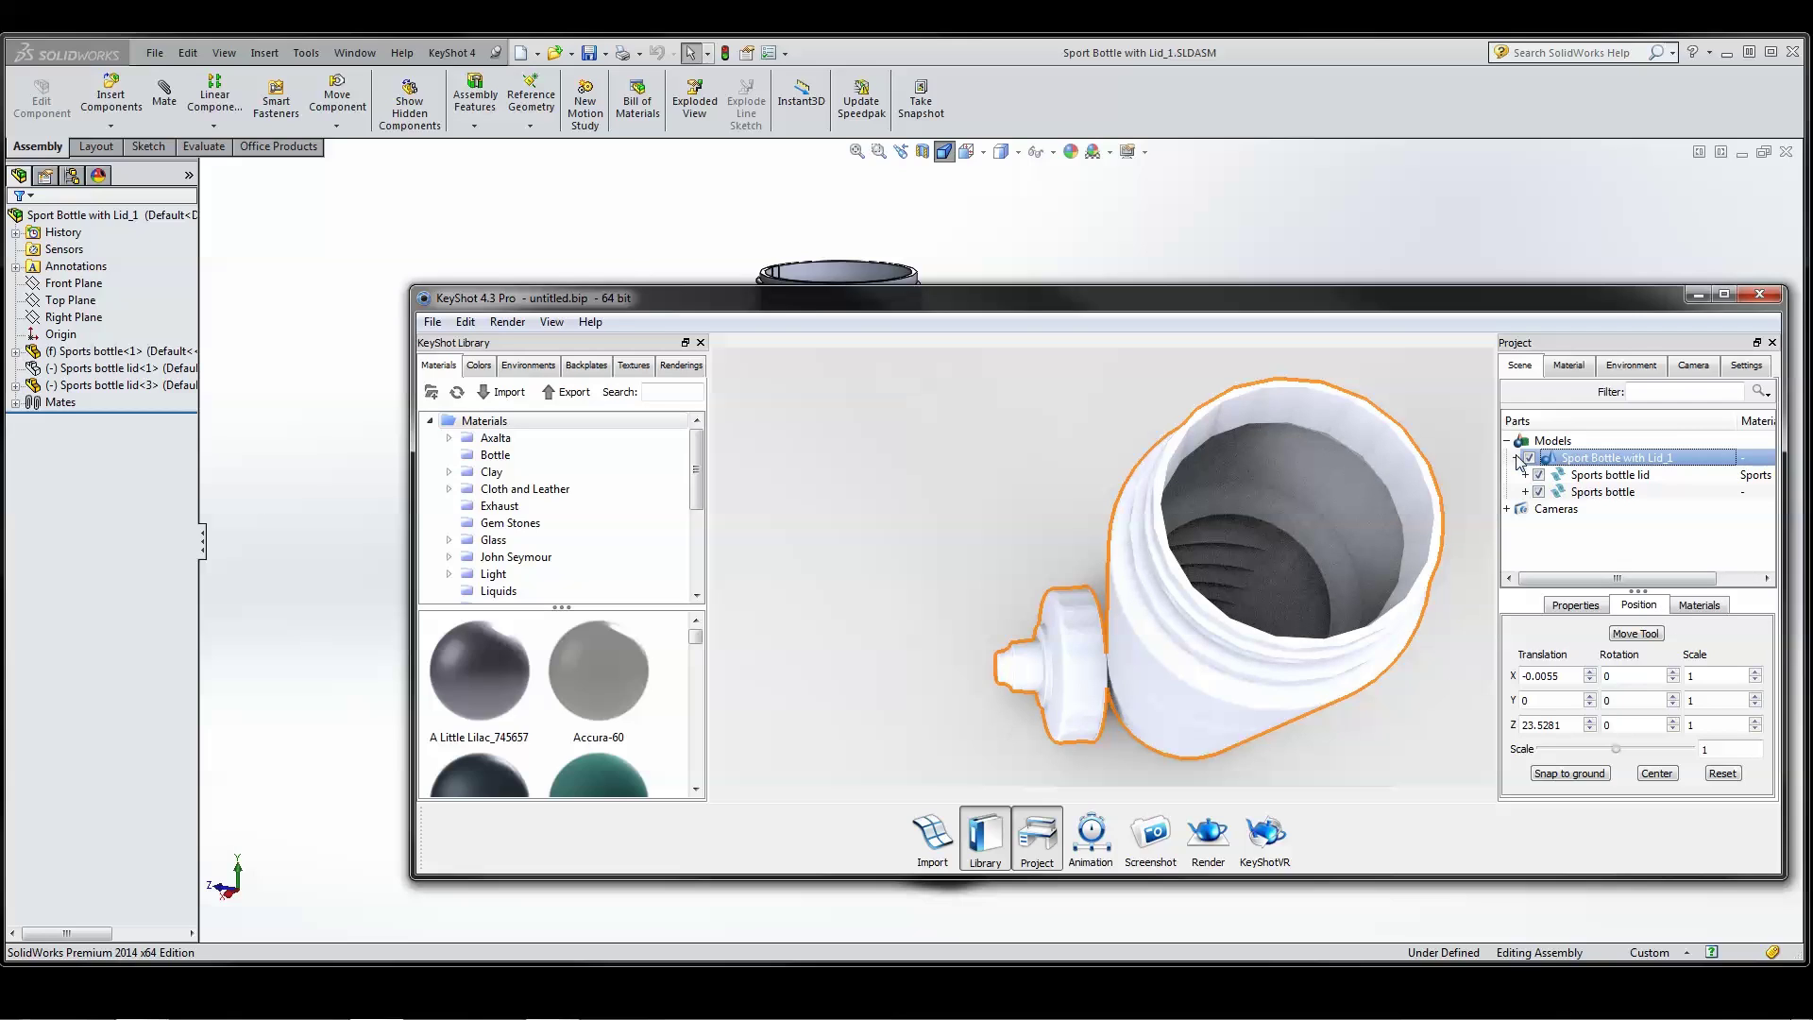
pyautogui.click(1576, 476)
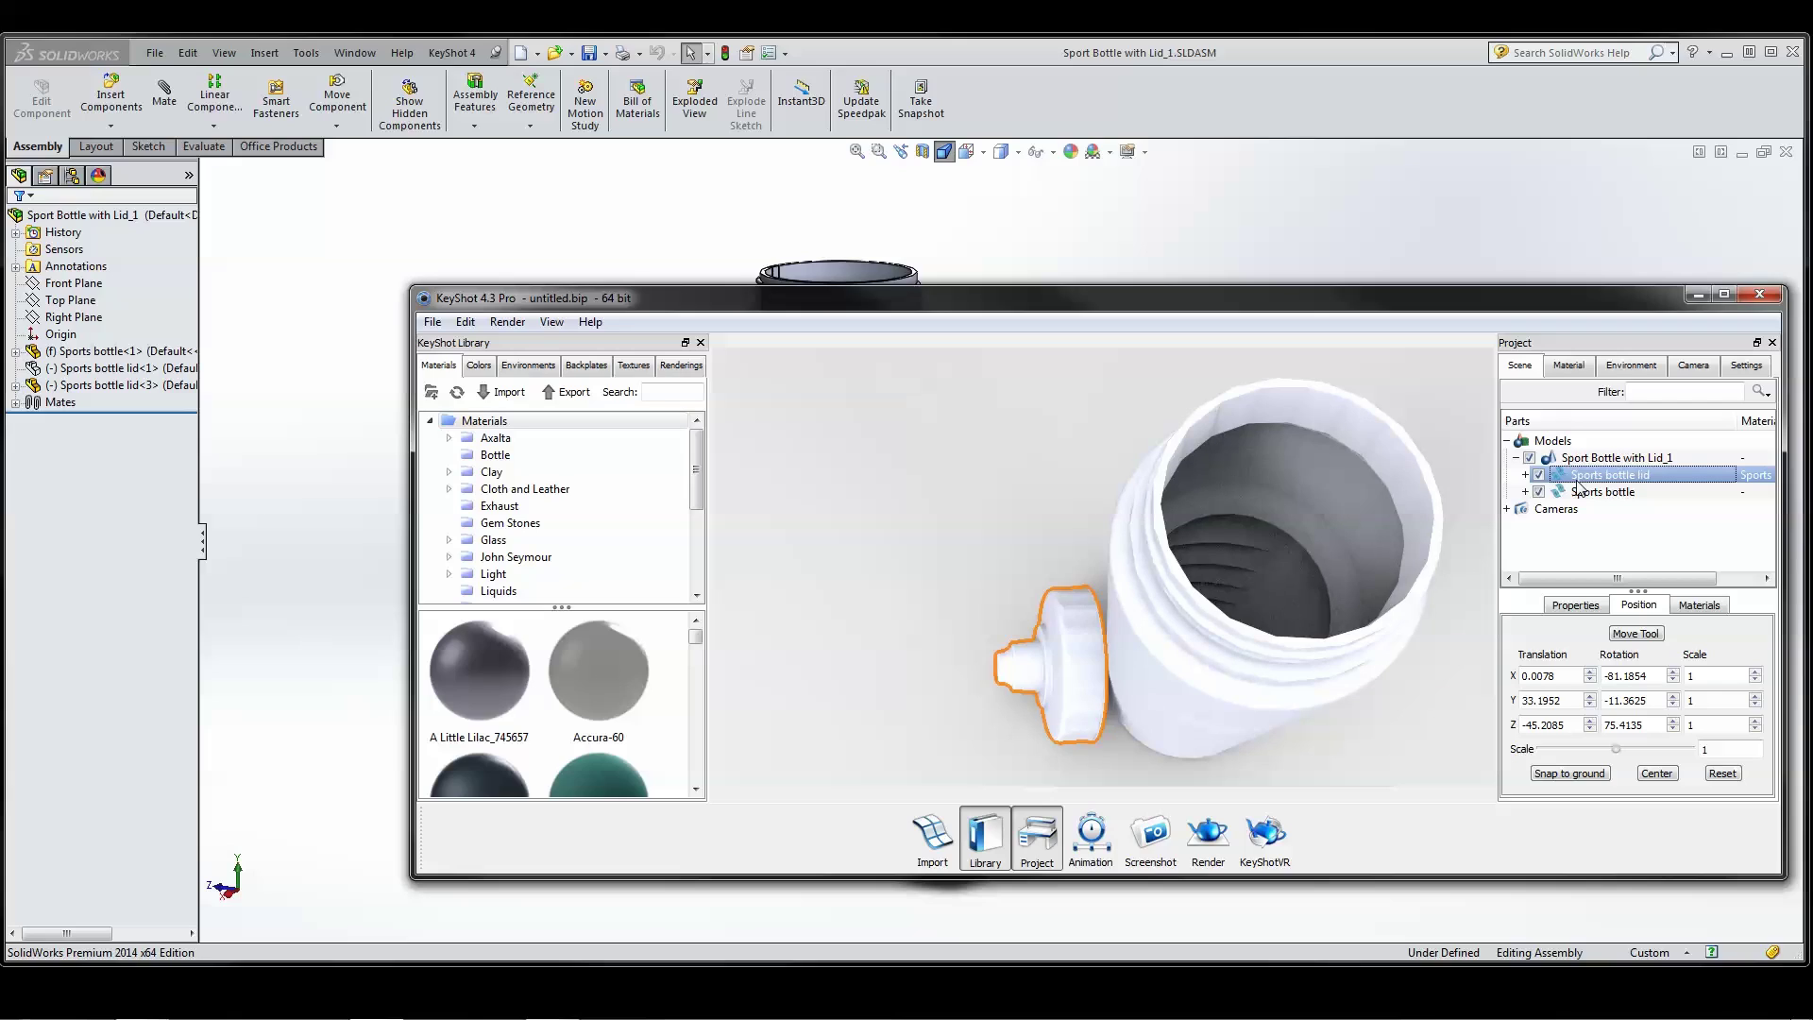
# Give the Sports bottle part a red appearance (RGB 192, 0, 0).
pyautogui.click(1322, 242)
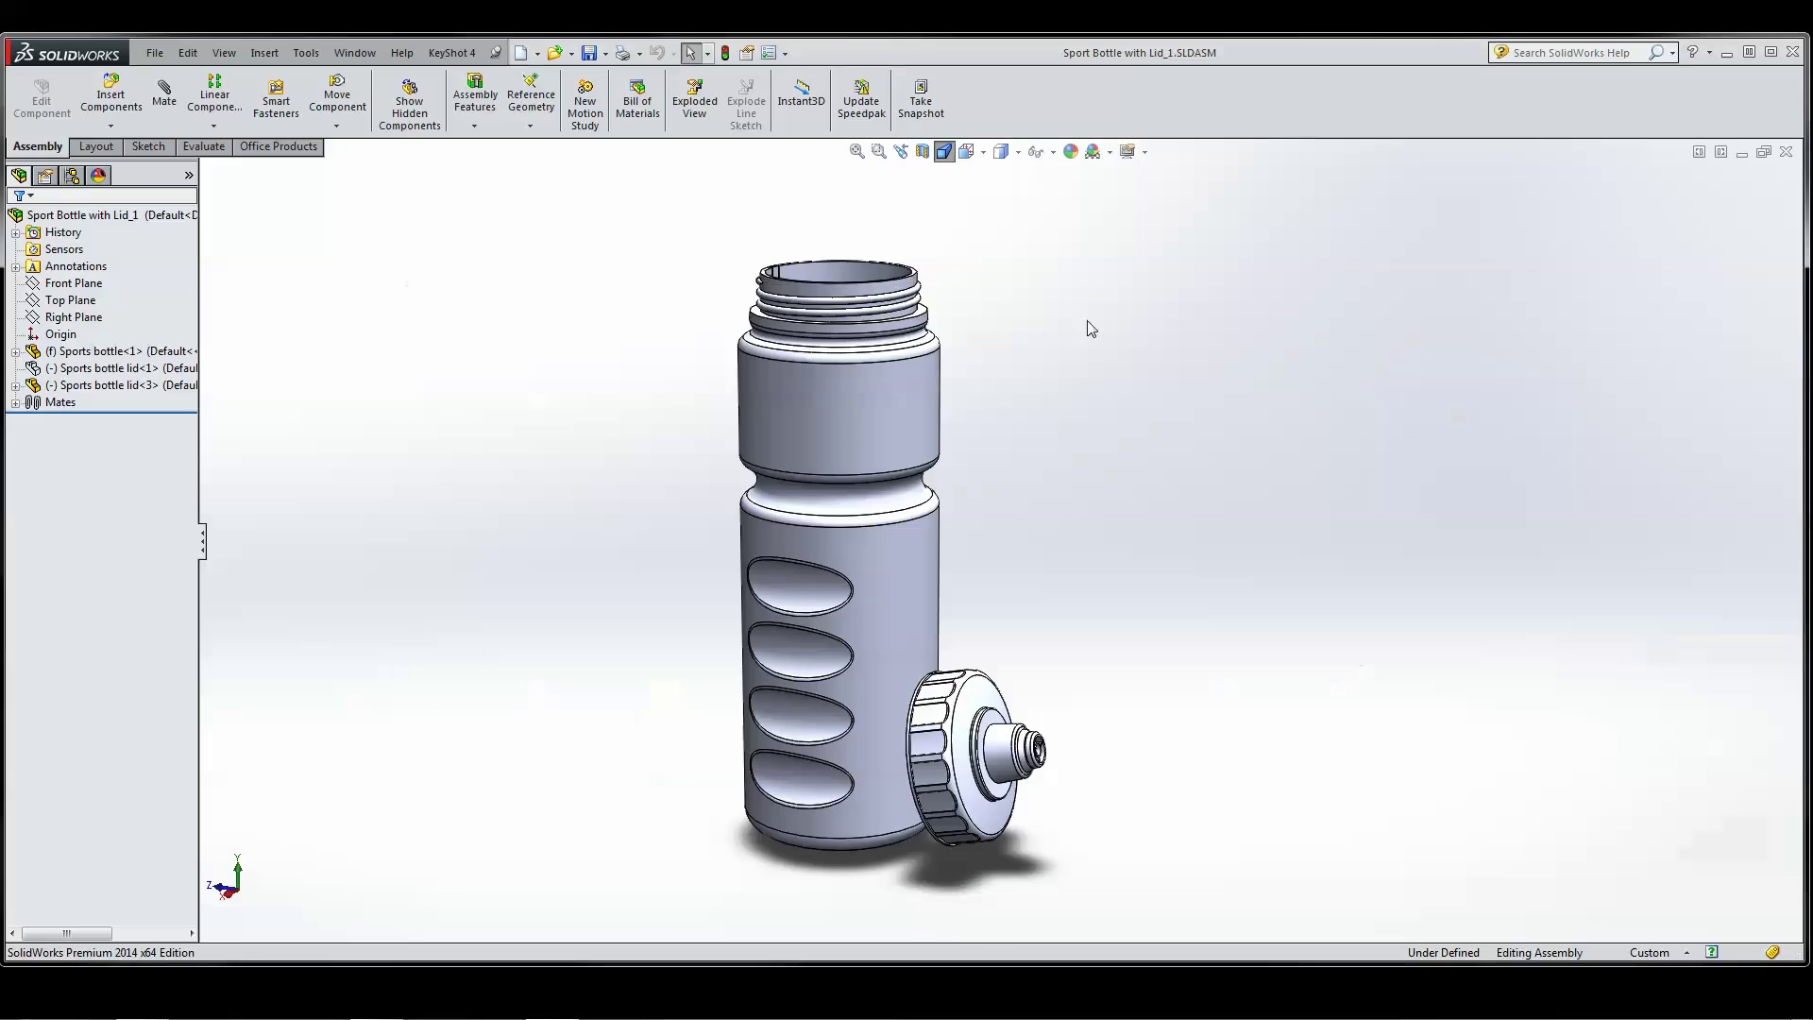
pyautogui.rightClick(841, 382)
pyautogui.click(912, 327)
pyautogui.click(932, 417)
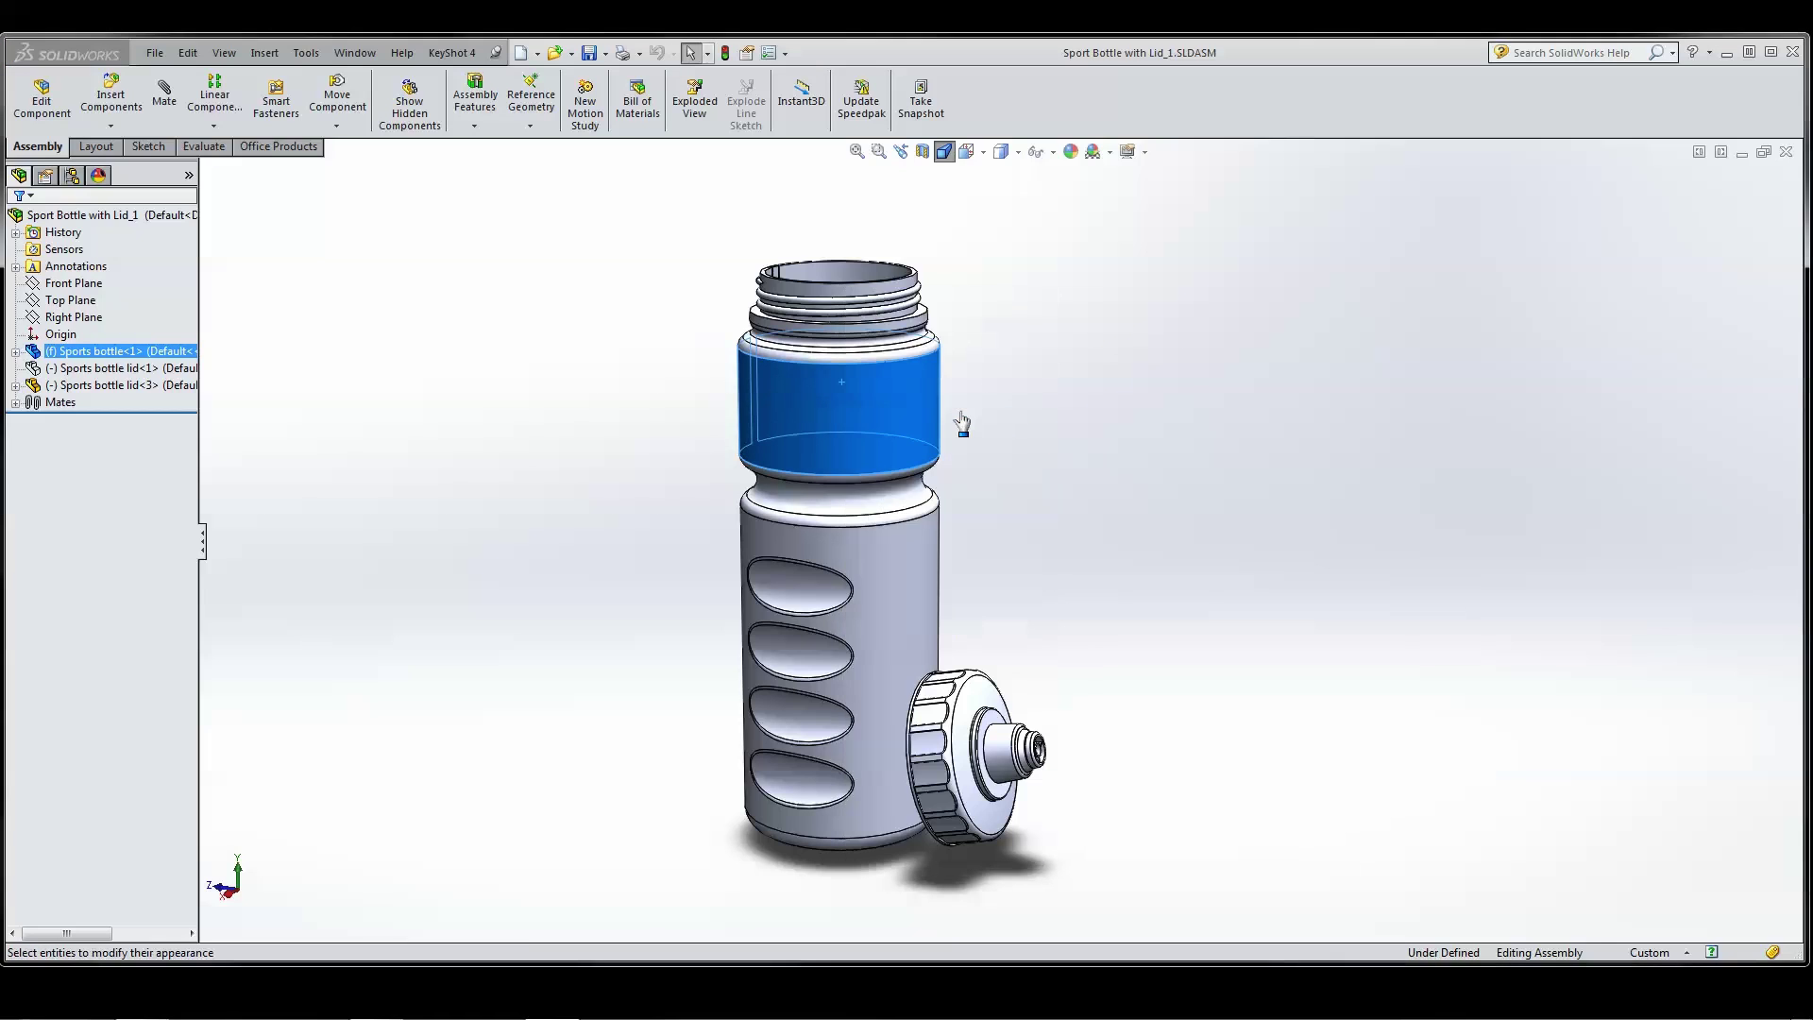
pyautogui.click(57, 679)
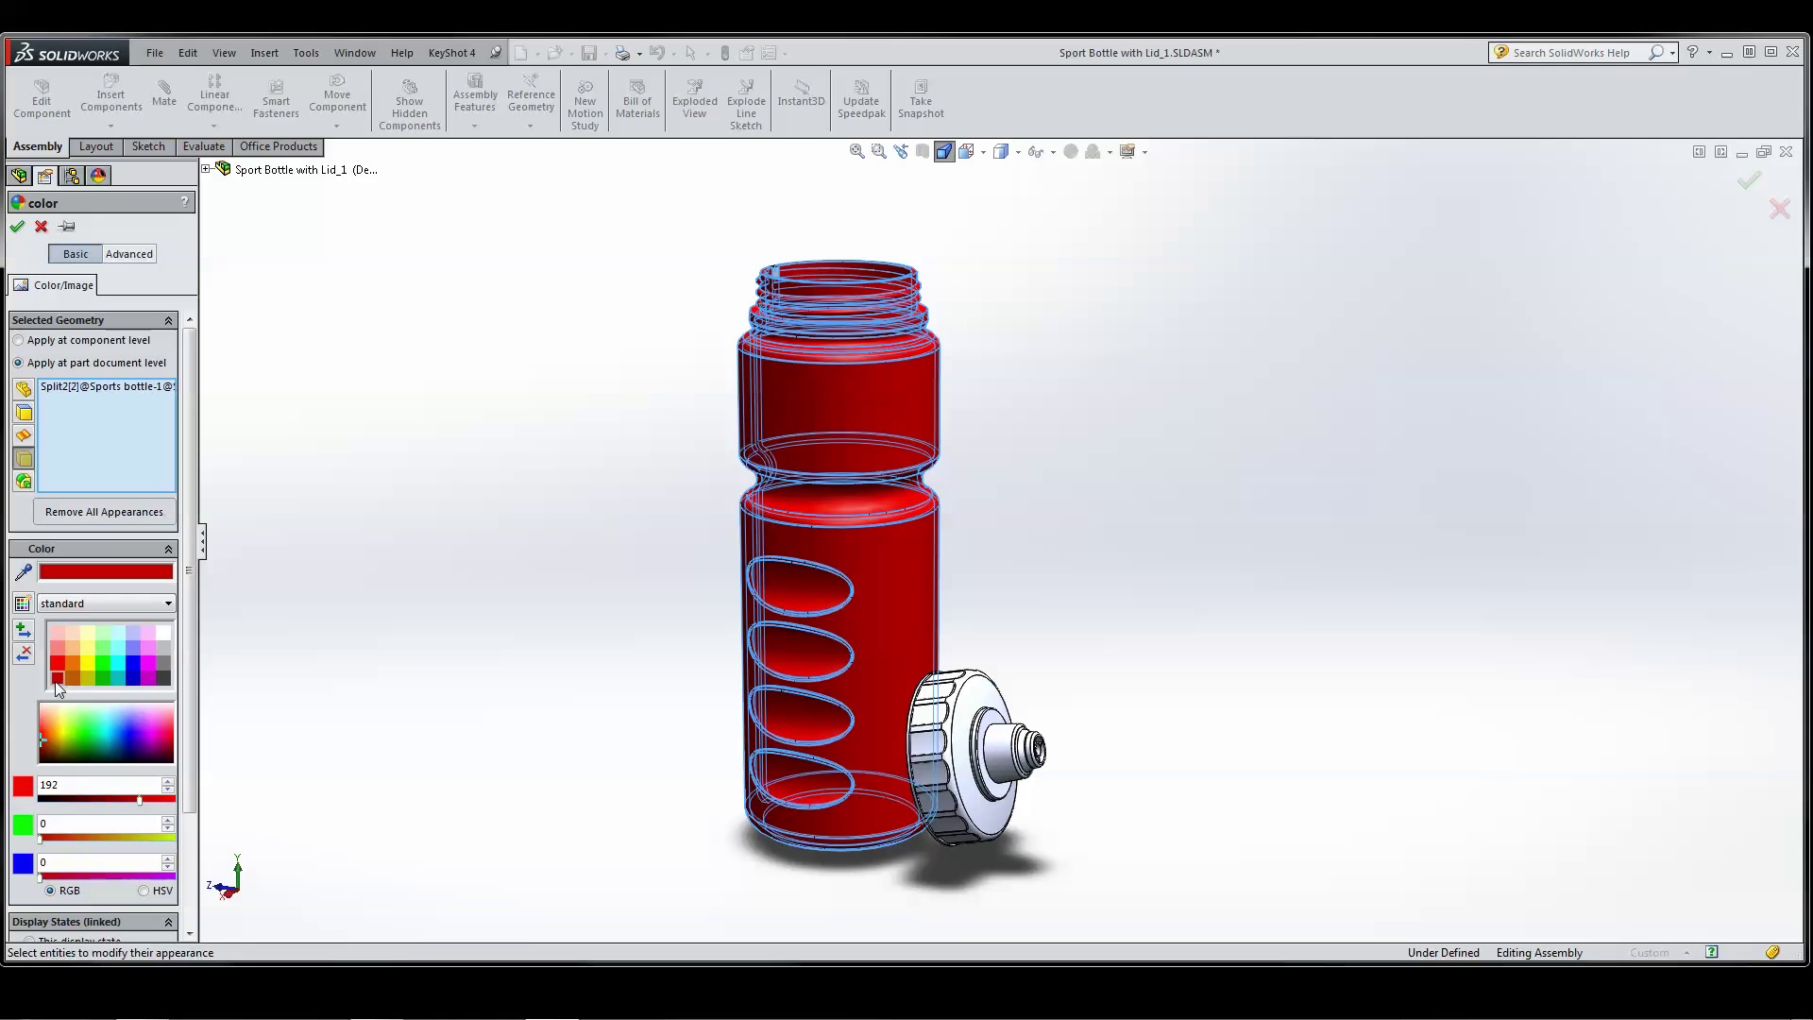
pyautogui.click(17, 226)
# Give the bottle lid a dark grey appearance.
pyautogui.rightClick(961, 751)
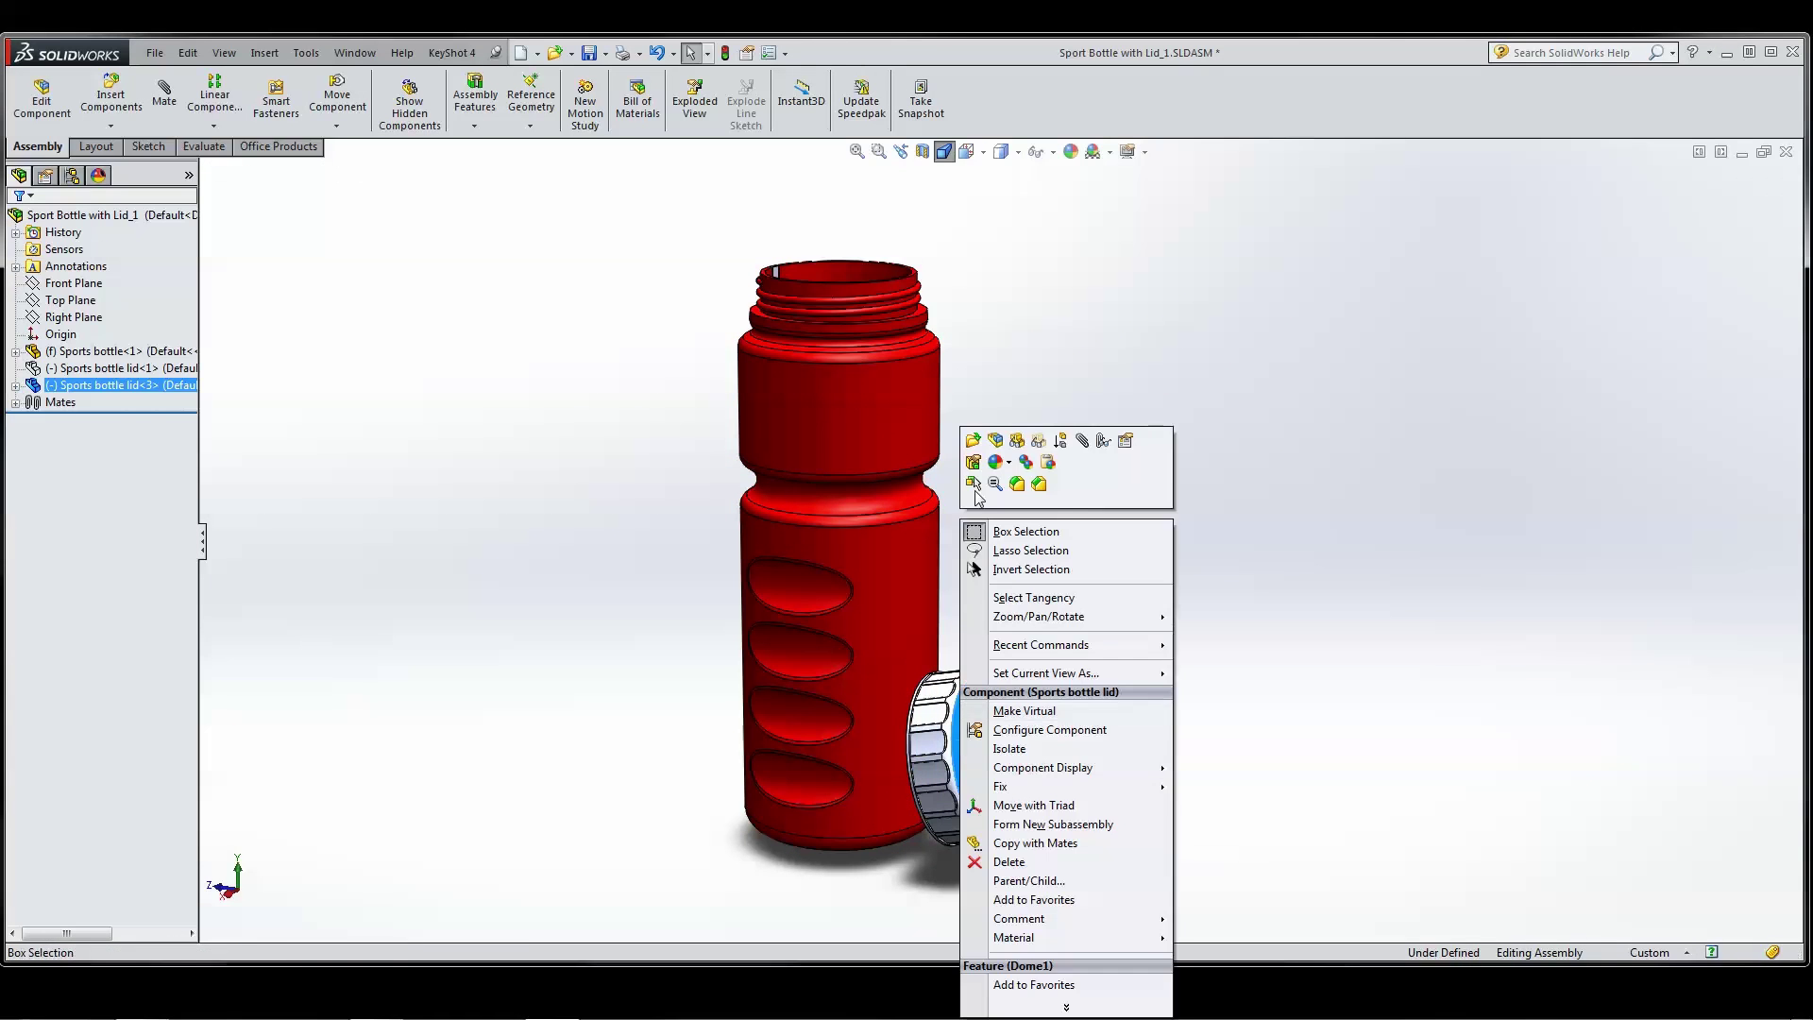
pyautogui.click(1006, 461)
pyautogui.click(1039, 484)
pyautogui.click(1048, 565)
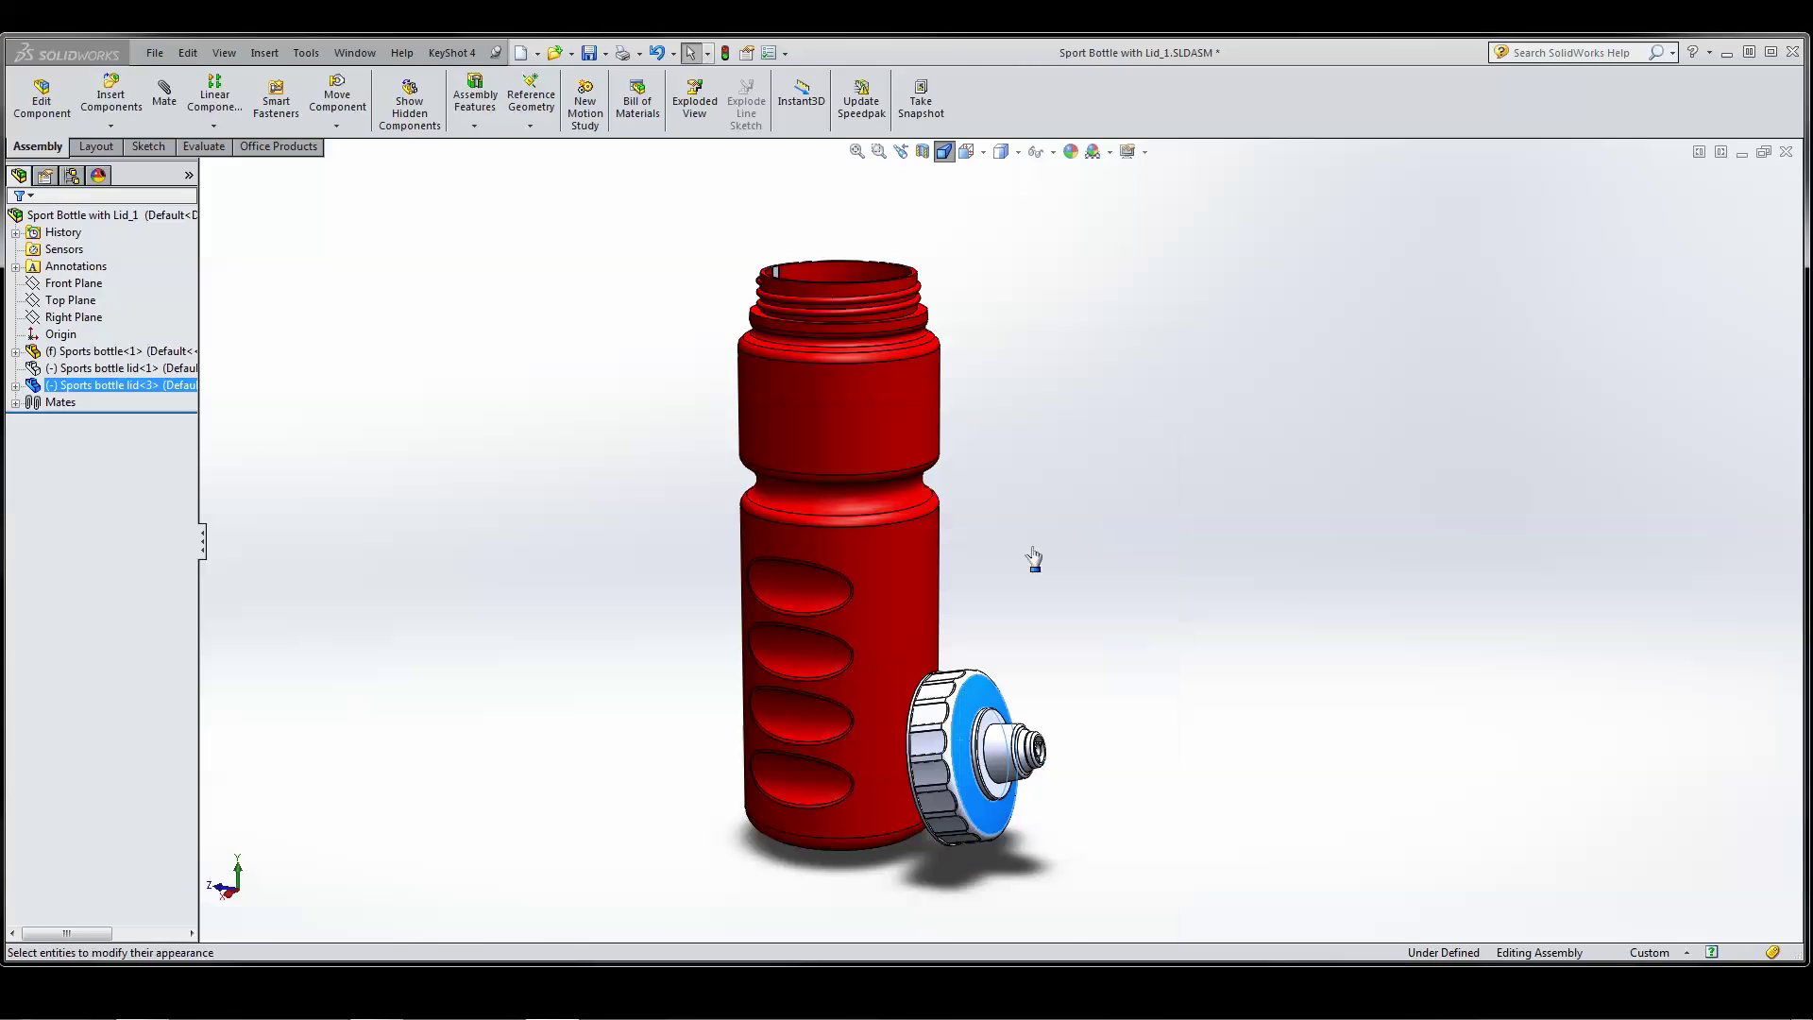
pyautogui.click(162, 679)
pyautogui.click(17, 226)
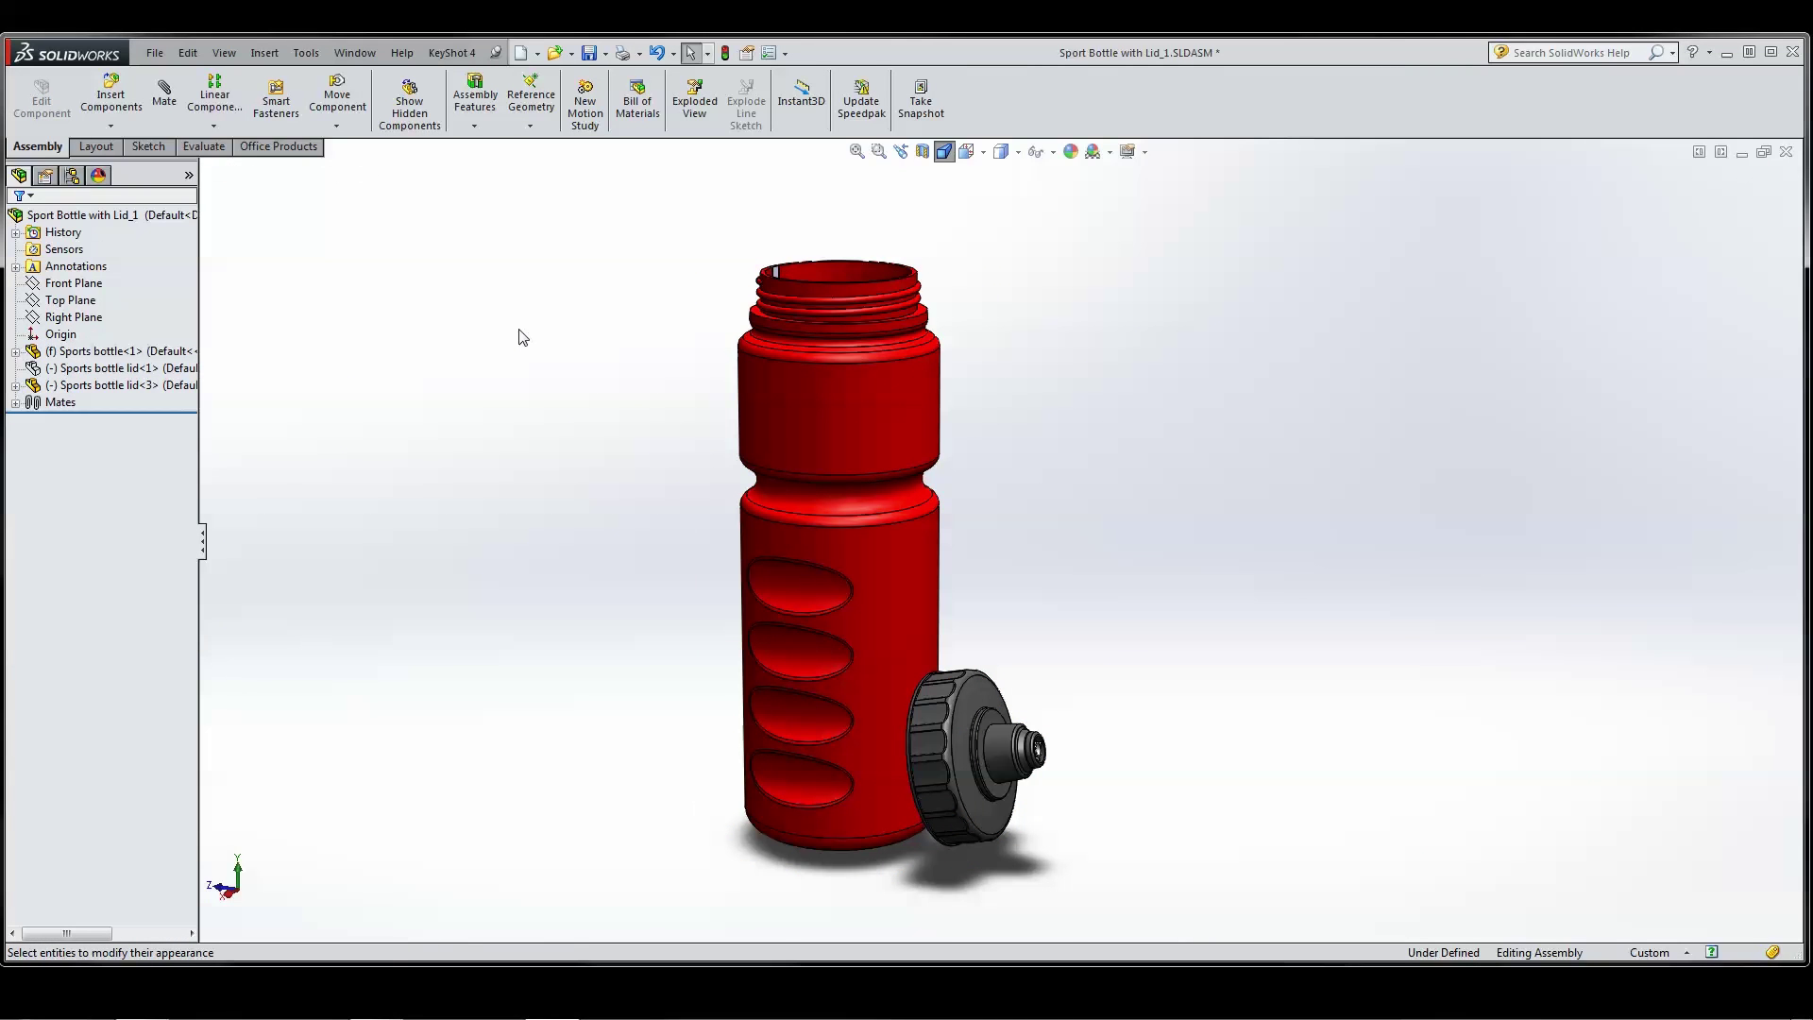
# Raise the document's shaded image quality toward High, to a 0.08725965mm deviation.
pyautogui.click(305, 52)
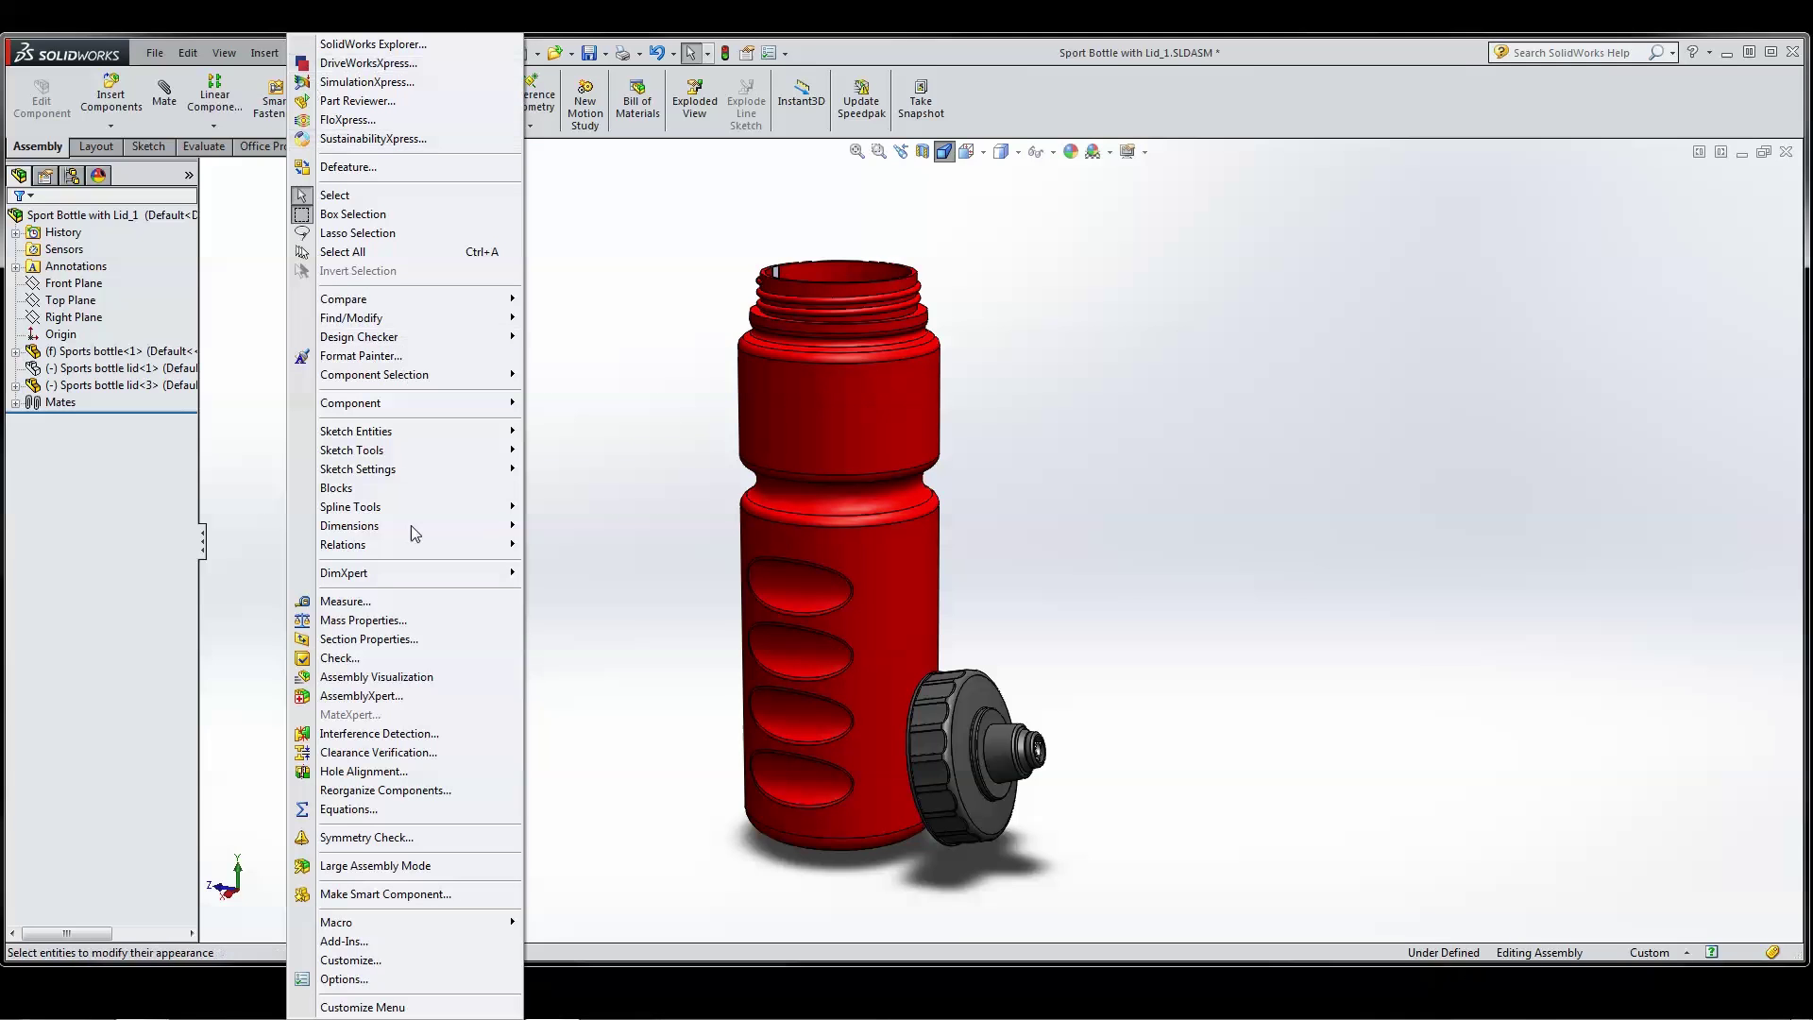
pyautogui.click(379, 985)
pyautogui.click(416, 215)
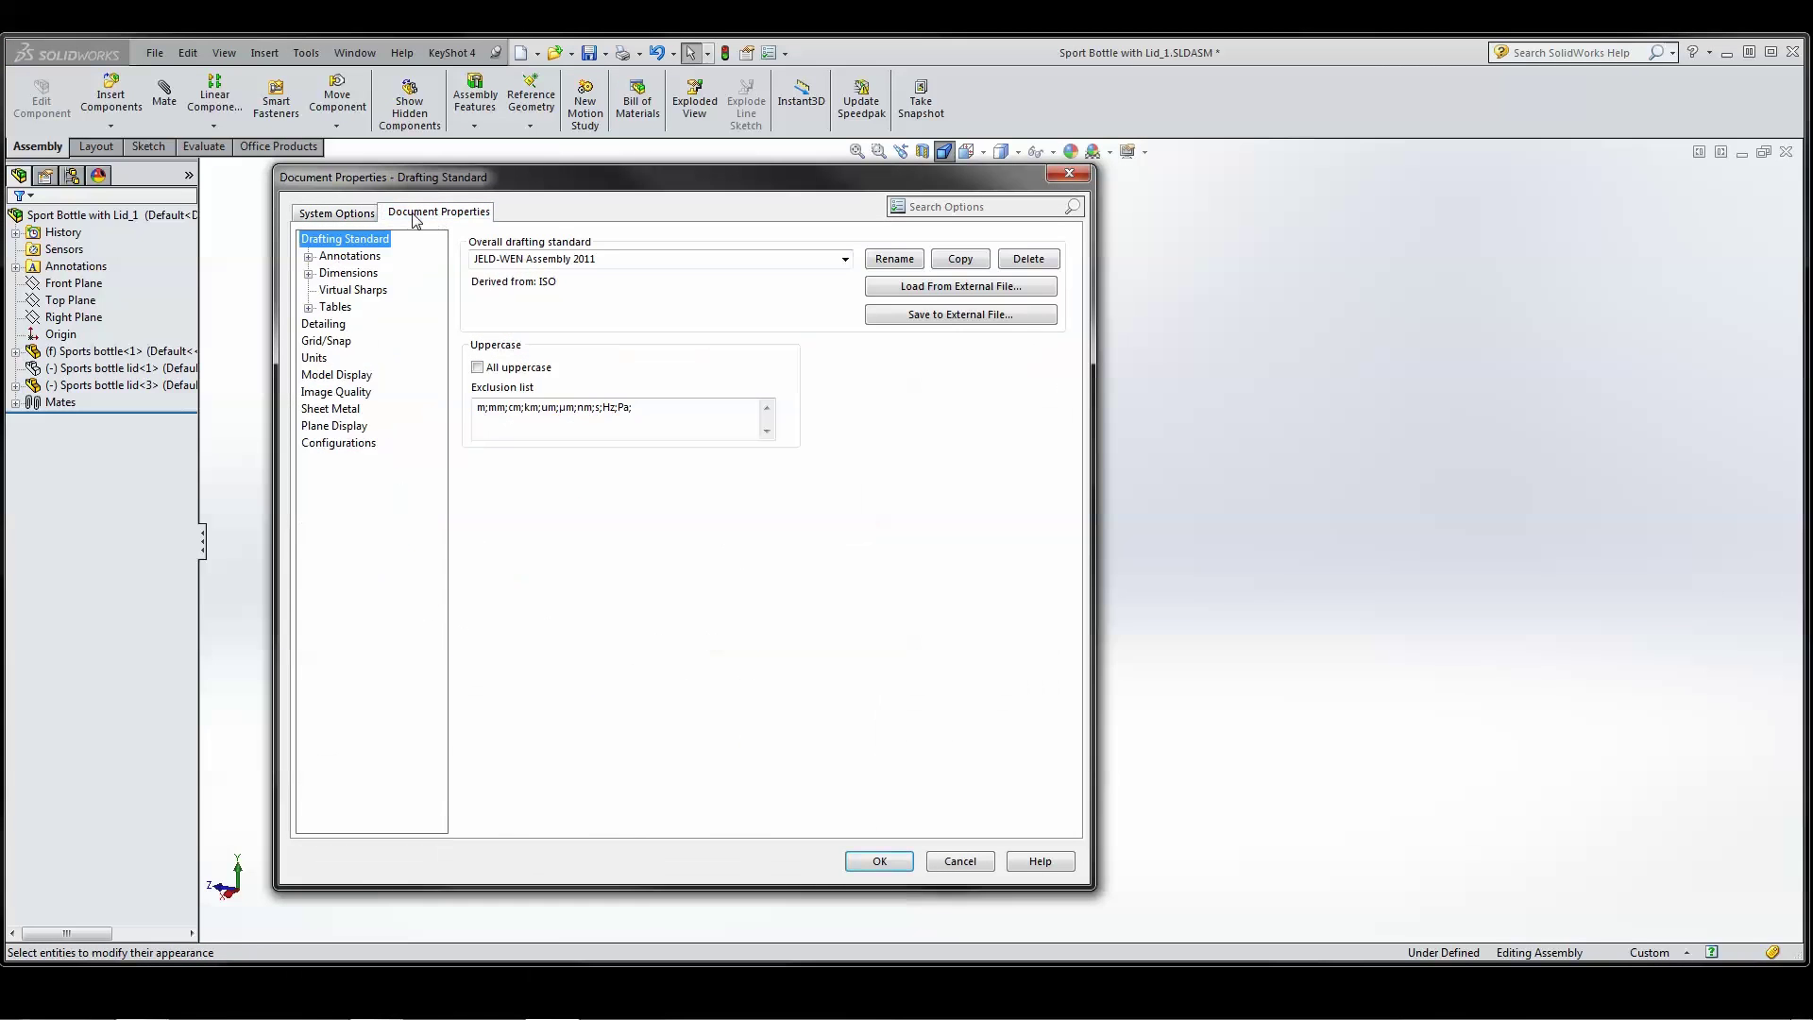
pyautogui.click(347, 392)
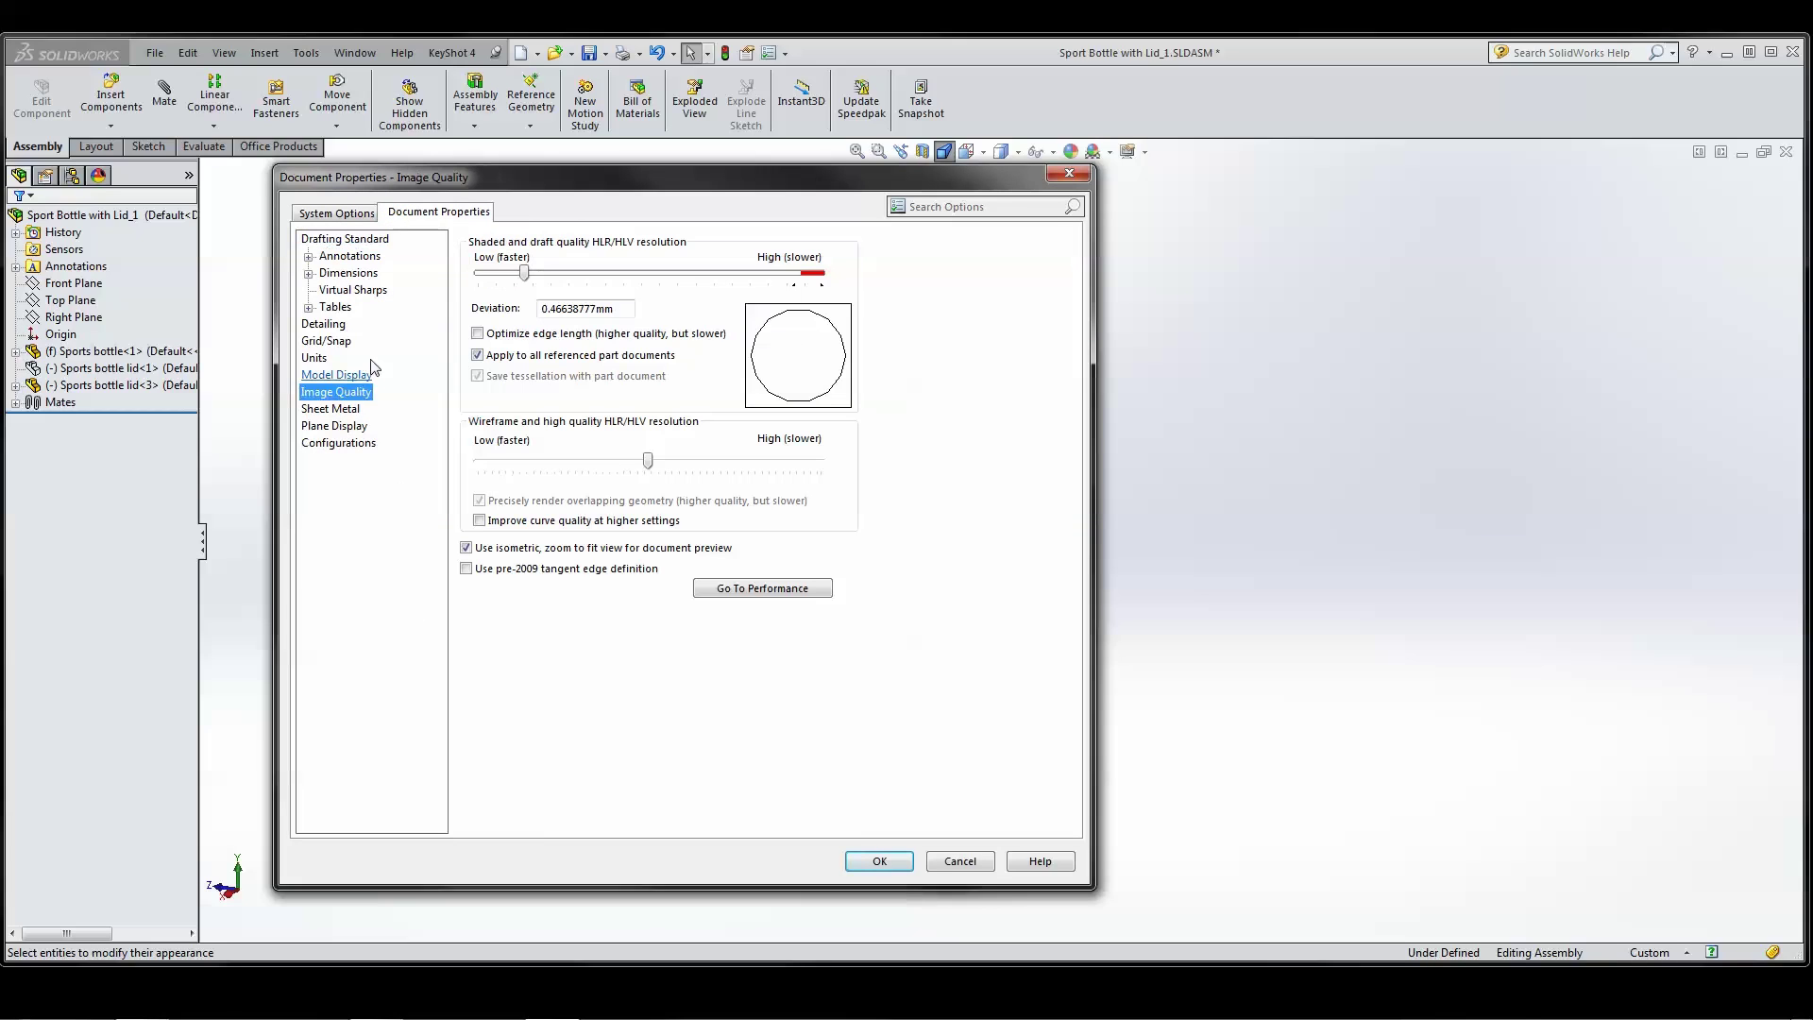
pyautogui.moveTo(525, 275); pyautogui.dragTo(777, 288)
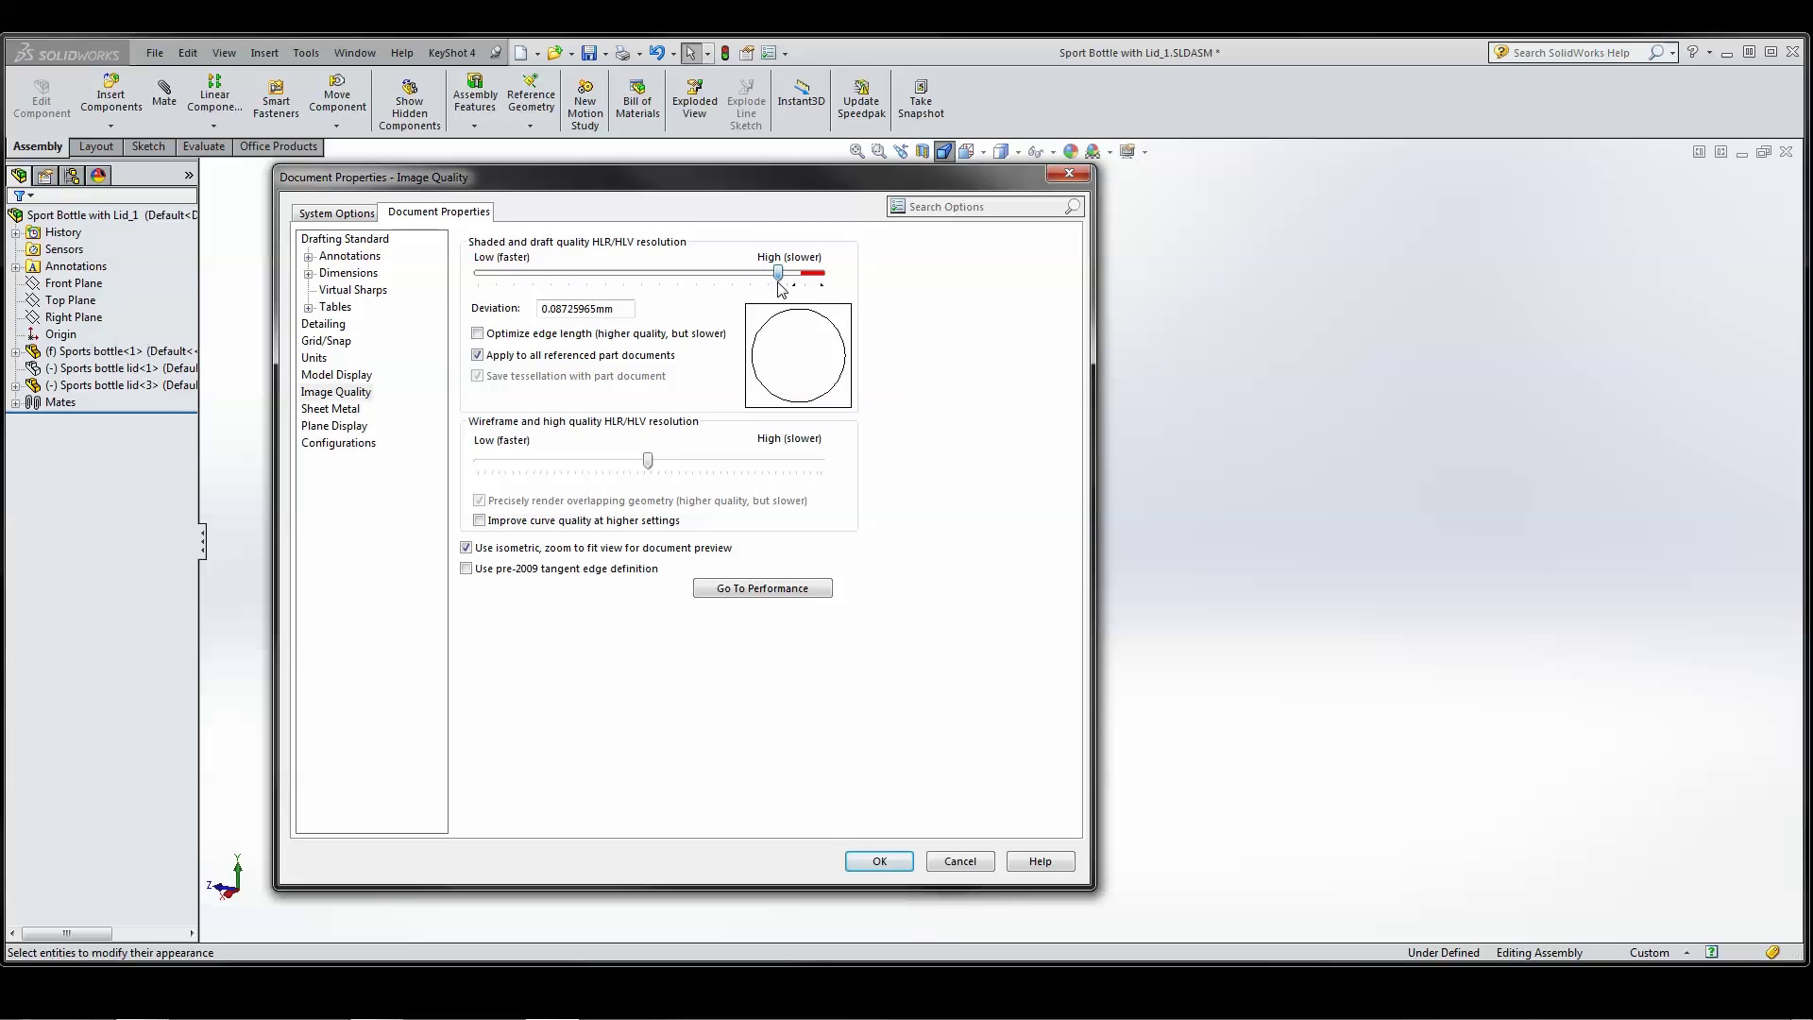
pyautogui.click(877, 861)
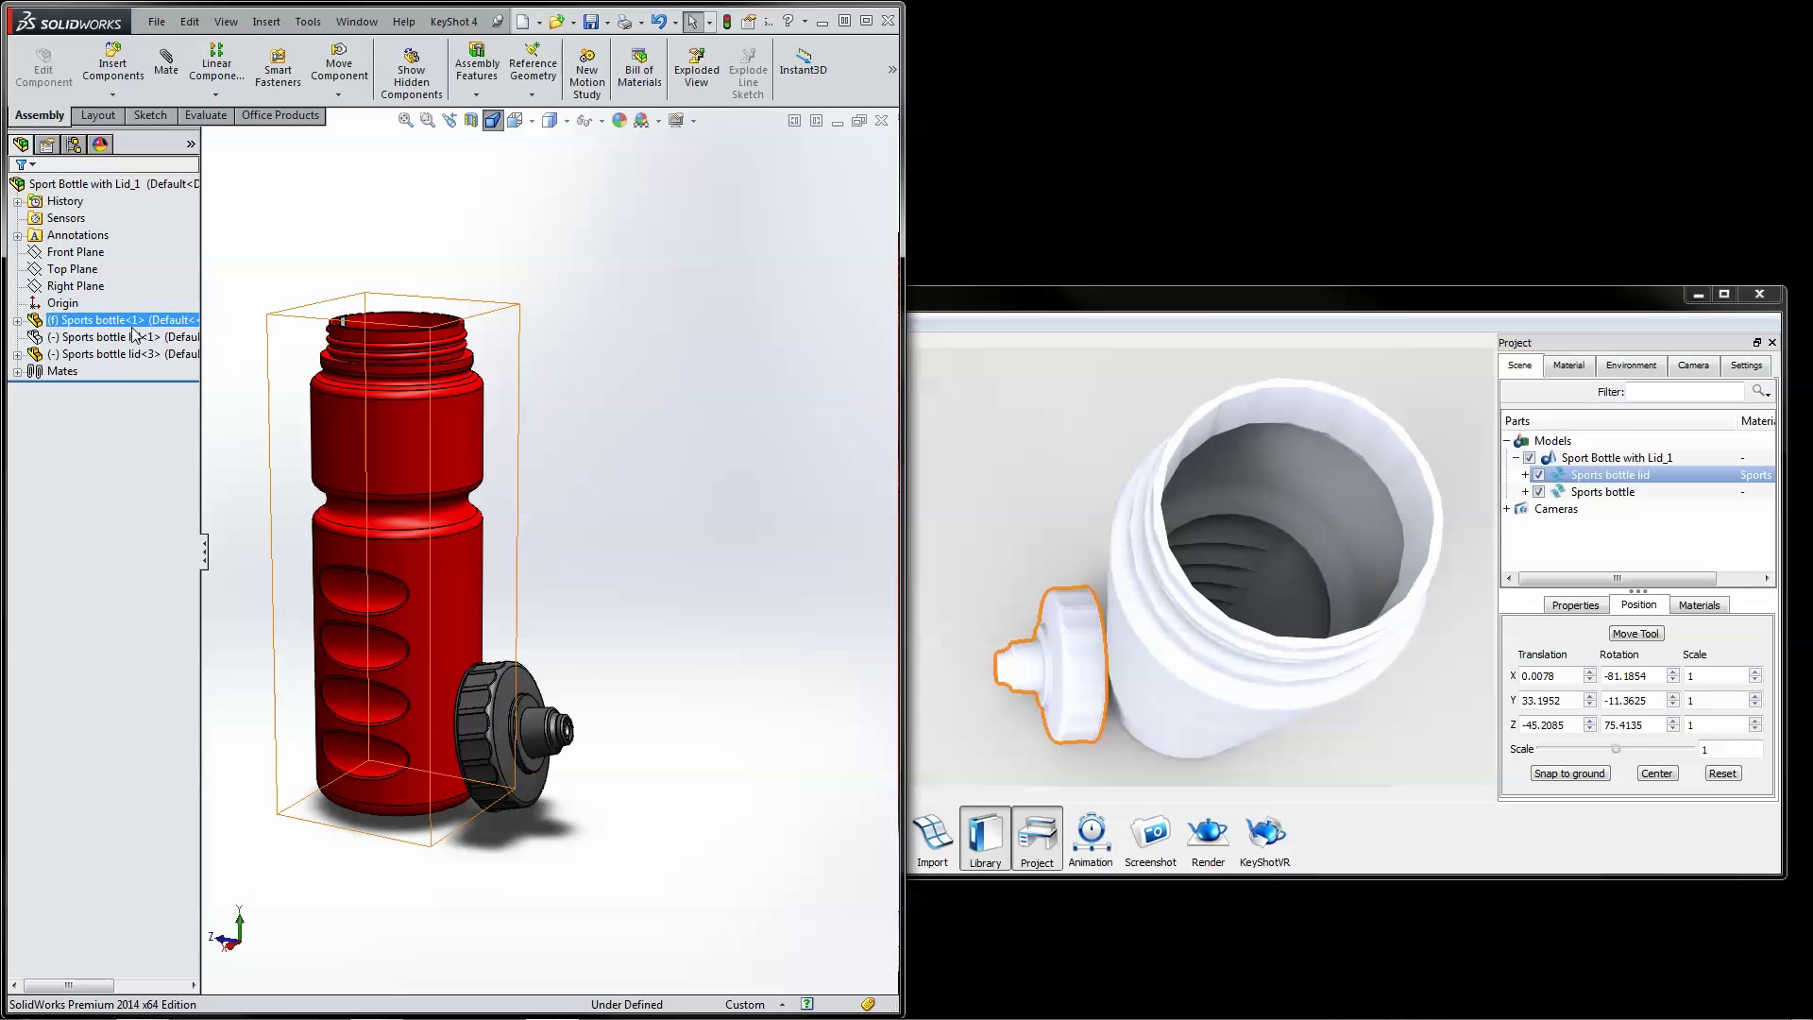
# Select Sports bottle and Sports bottle lid<3> together and push them to KeyShot with Update.
pyautogui.click(130, 325)
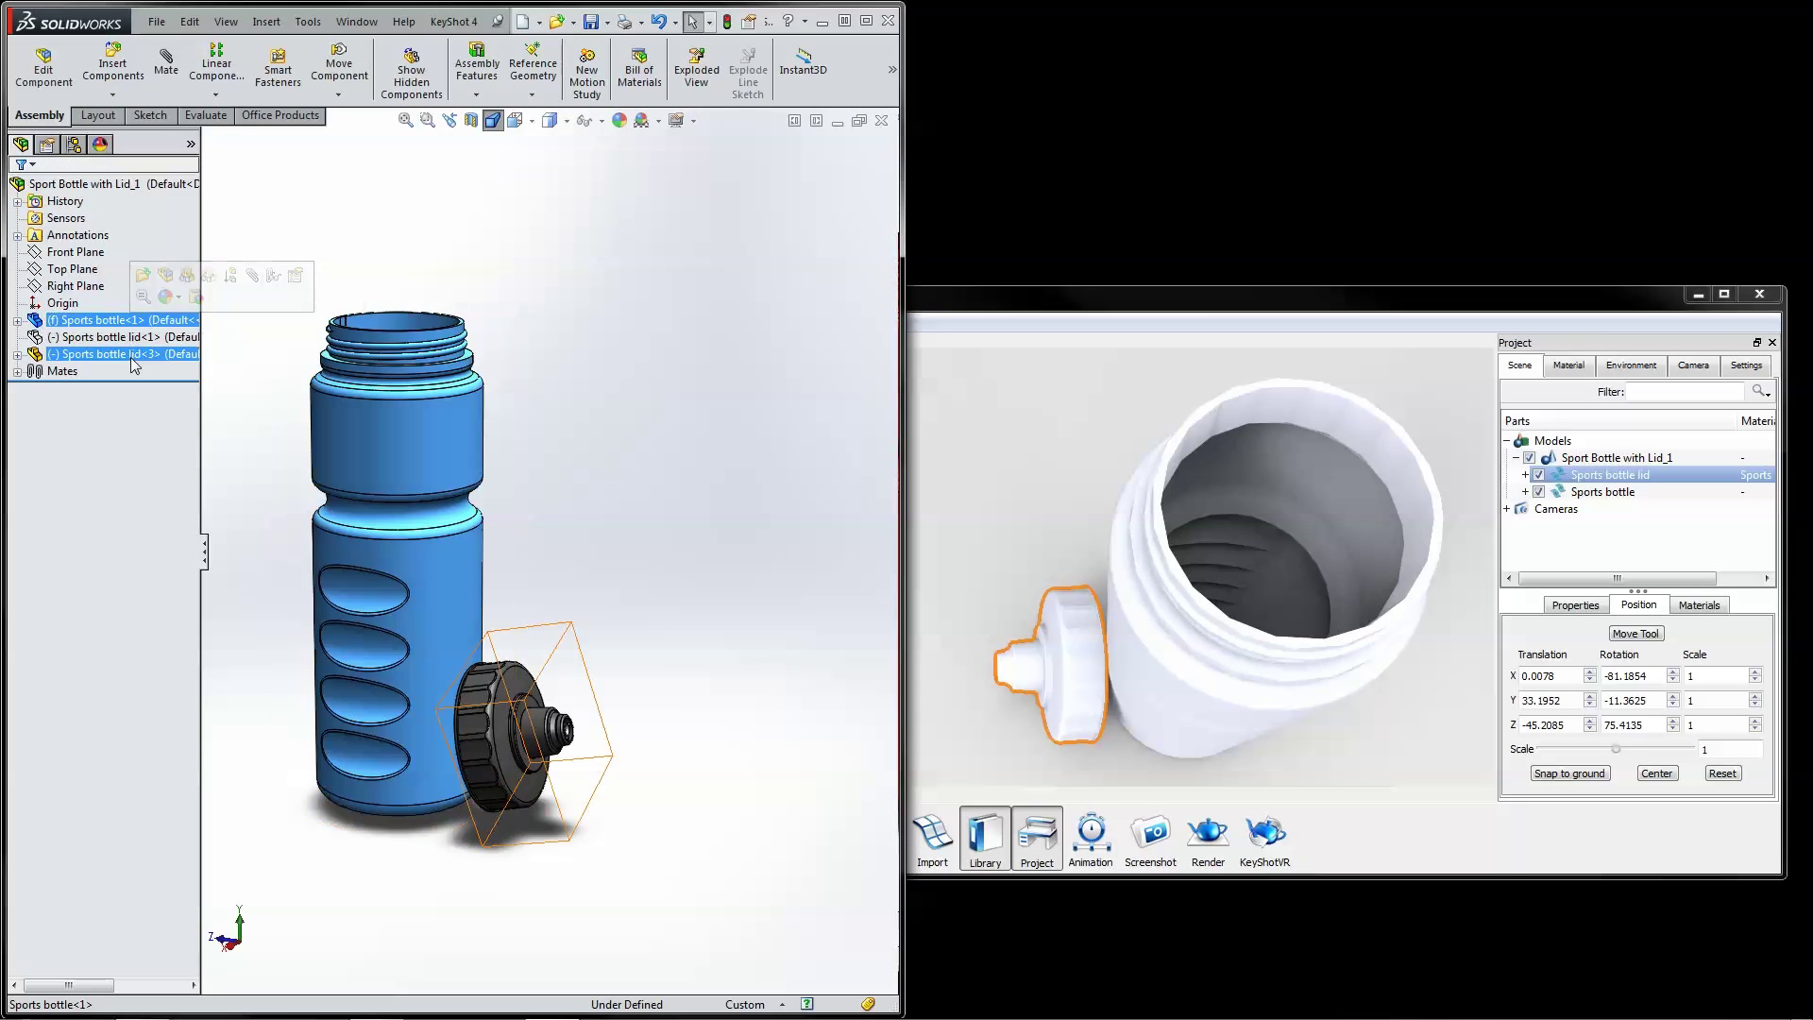
pyautogui.keyDown('ctrl'); pyautogui.click(130, 355); pyautogui.keyUp('ctrl')
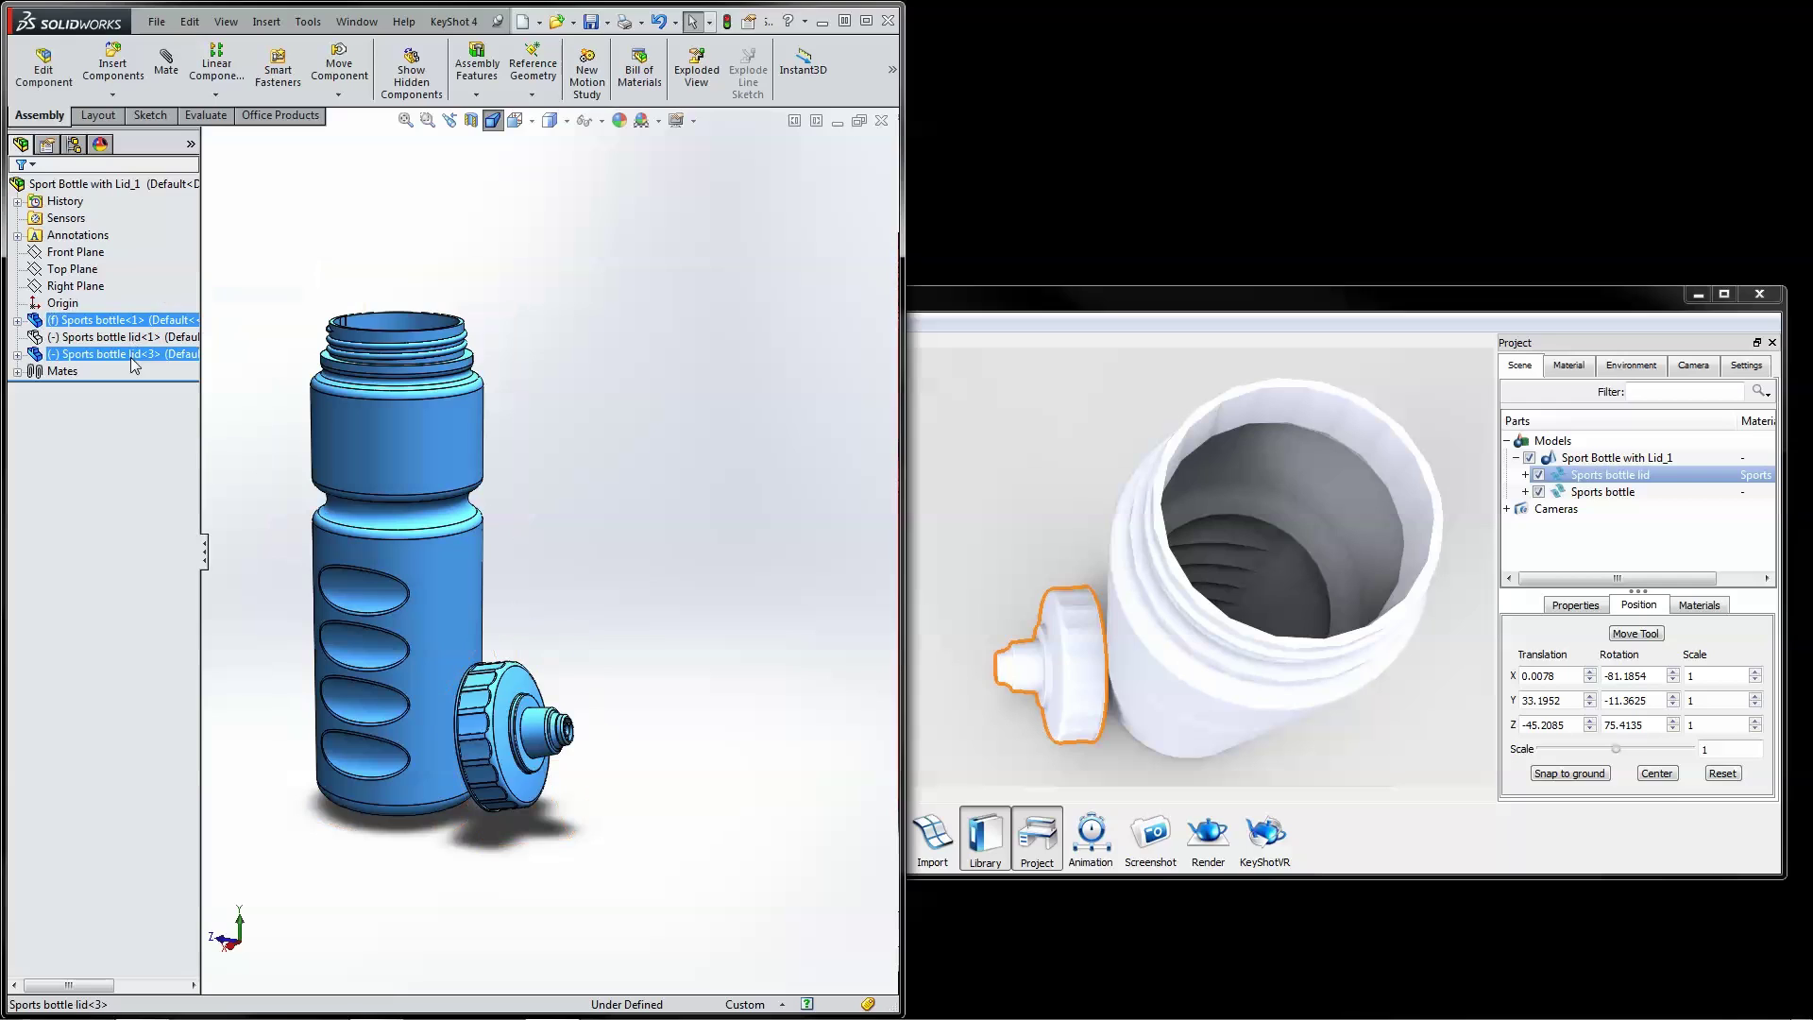
pyautogui.click(462, 22)
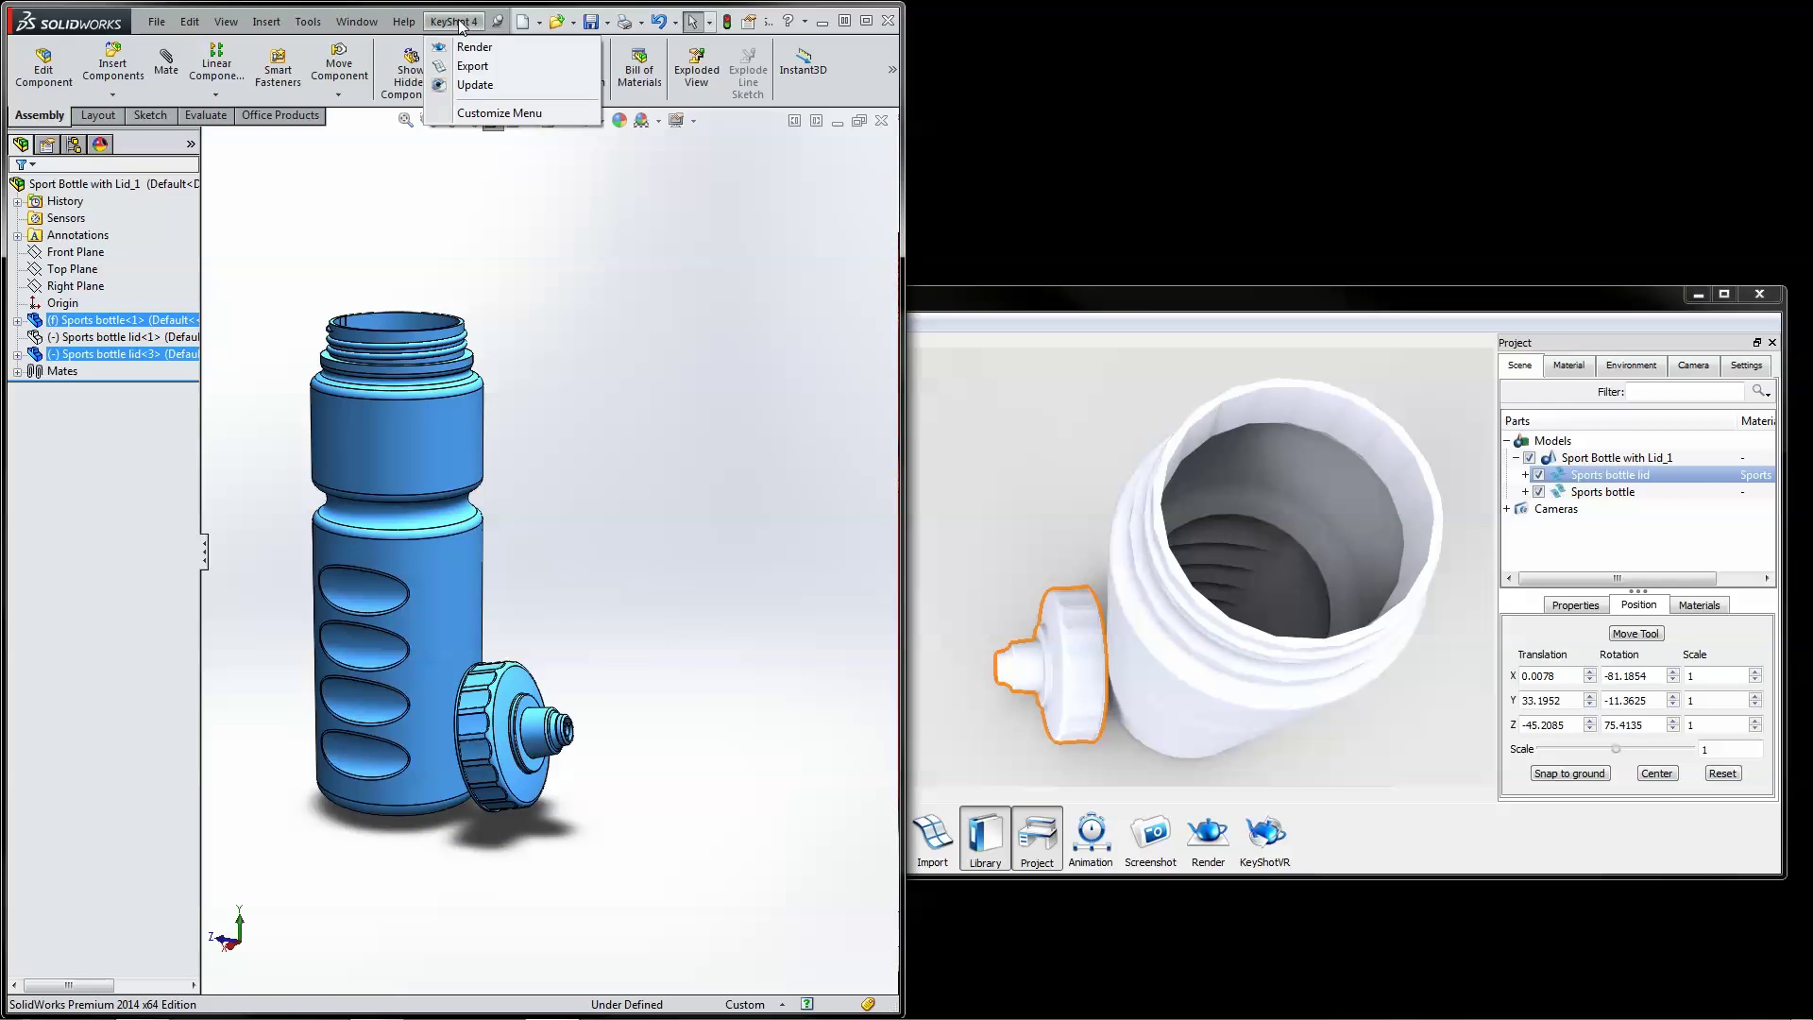
pyautogui.click(468, 86)
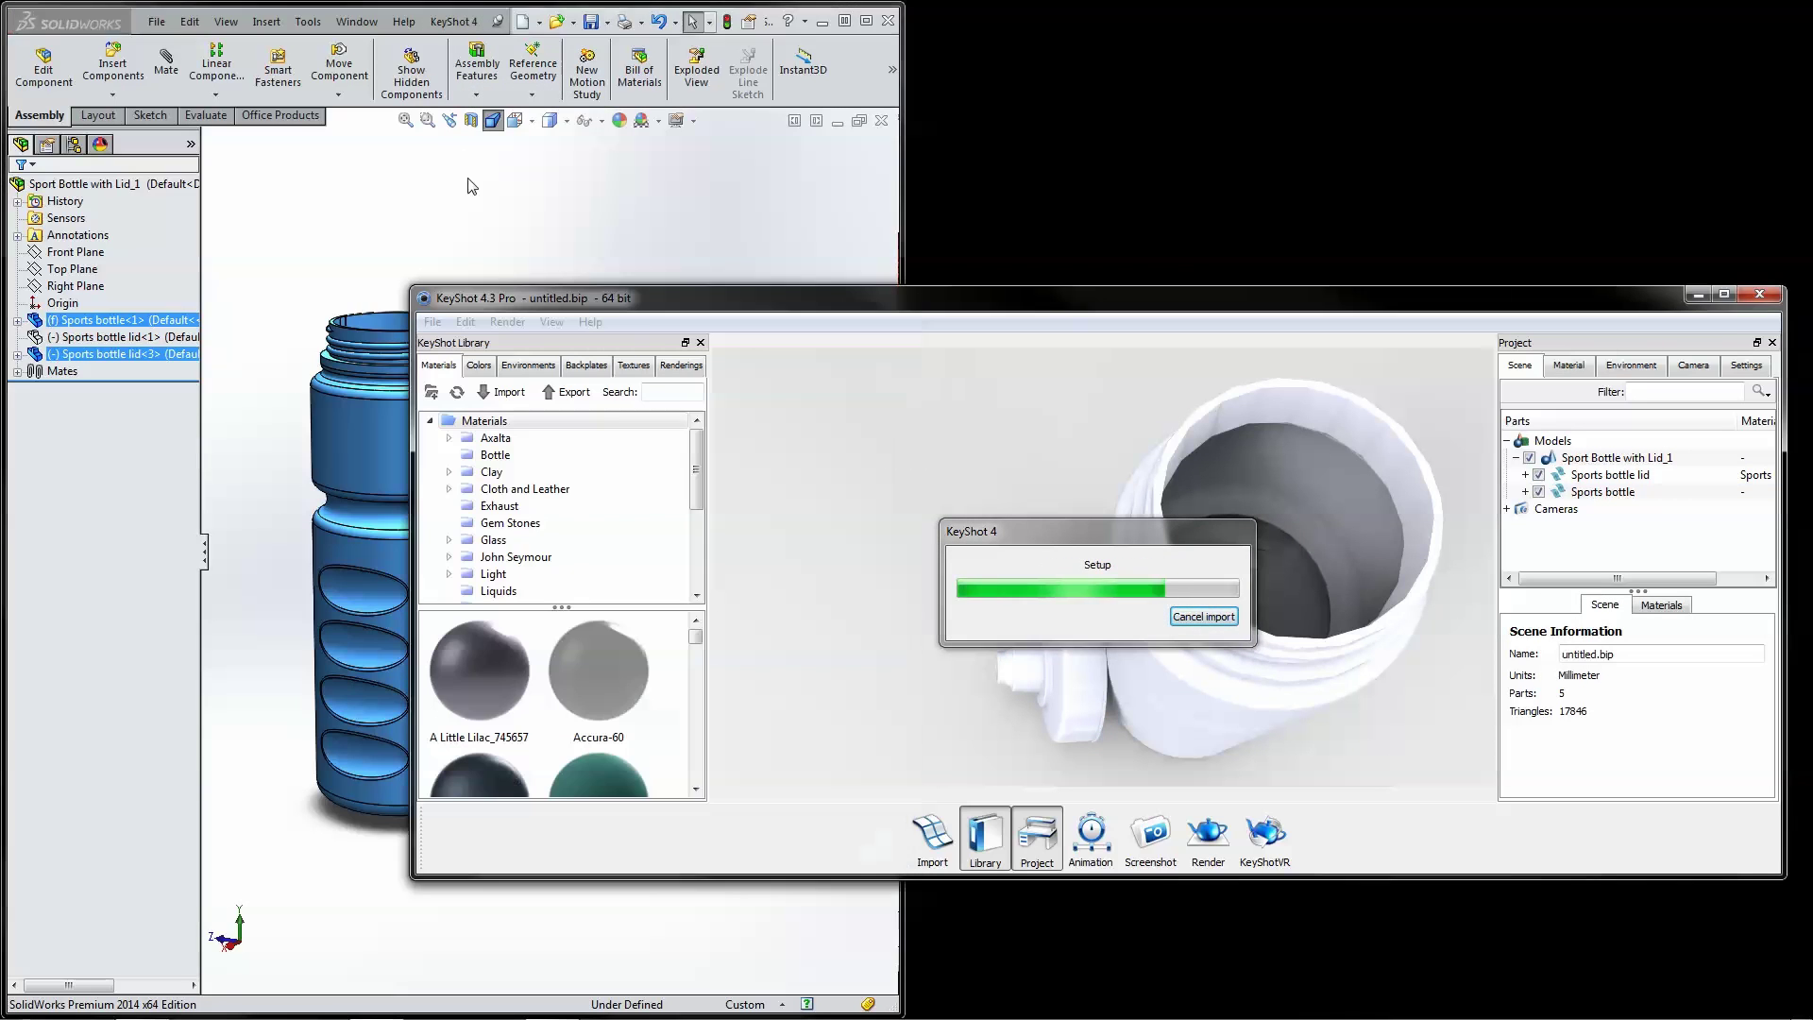
# Light the scene with the 2 Panels 2k environment.
pyautogui.moveTo(906, 309); pyautogui.dragTo(868, 312)
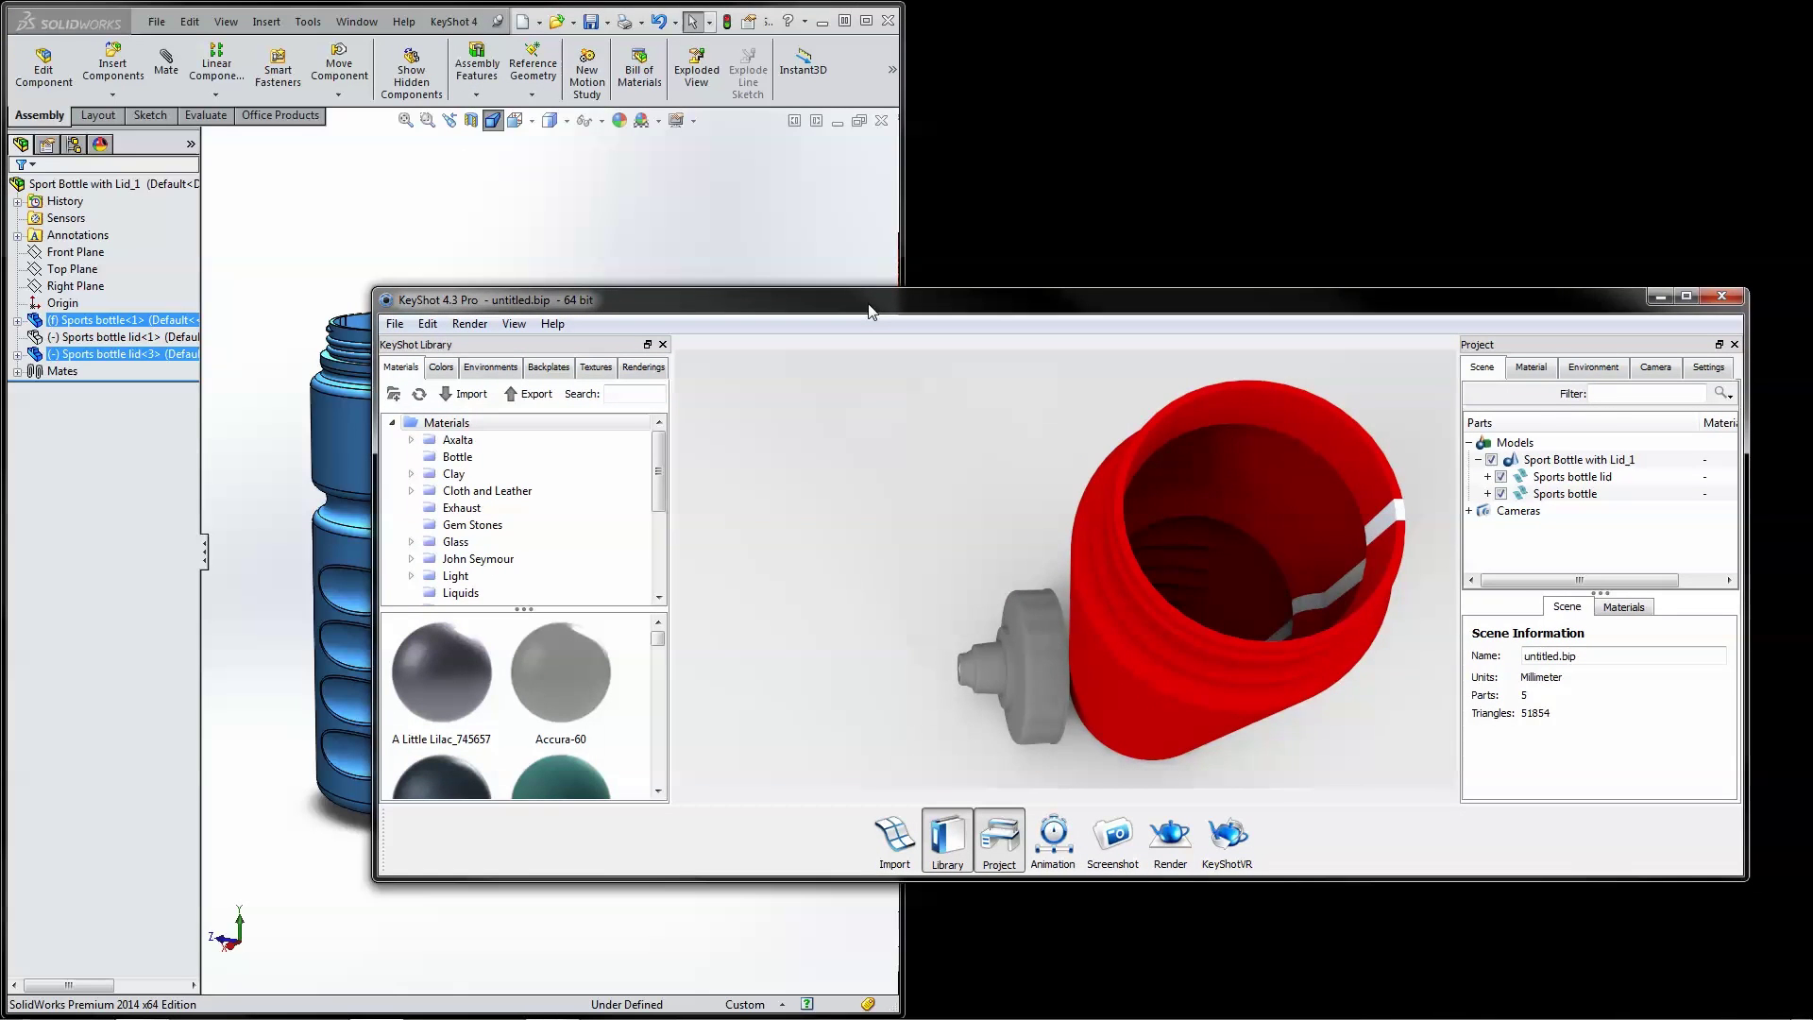
pyautogui.click(490, 366)
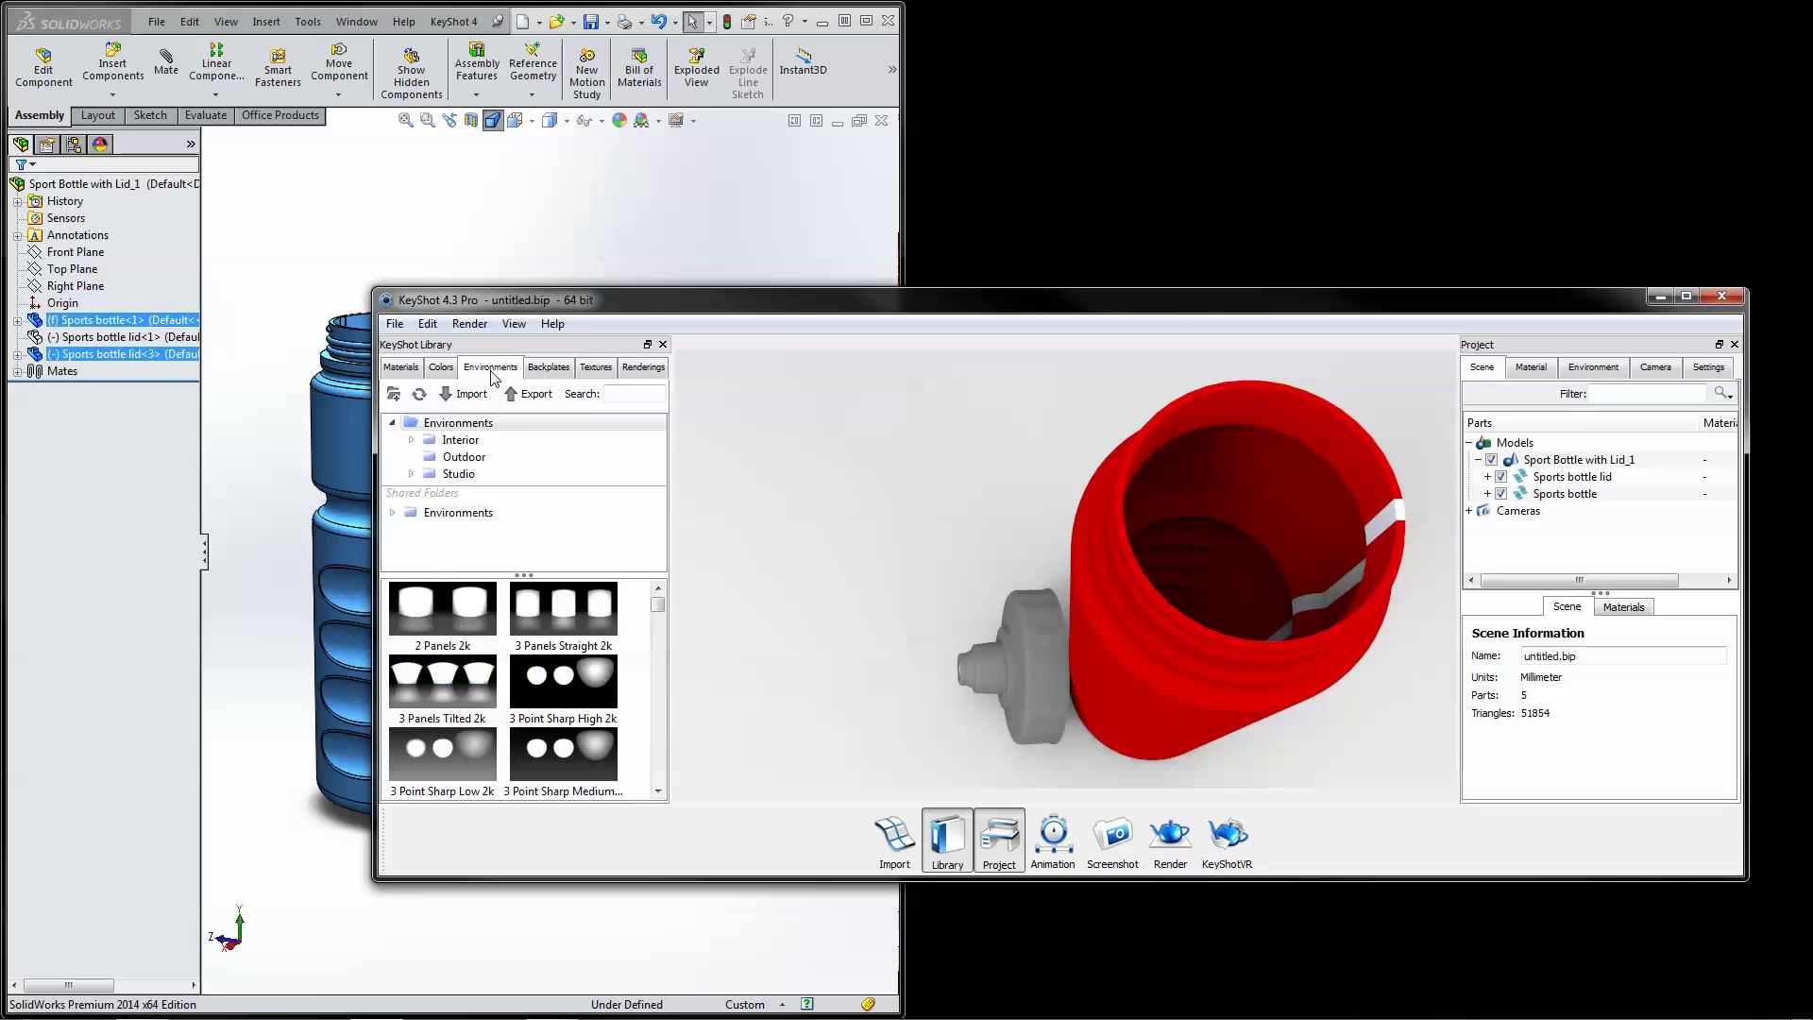
pyautogui.moveTo(441, 609); pyautogui.dragTo(795, 510)
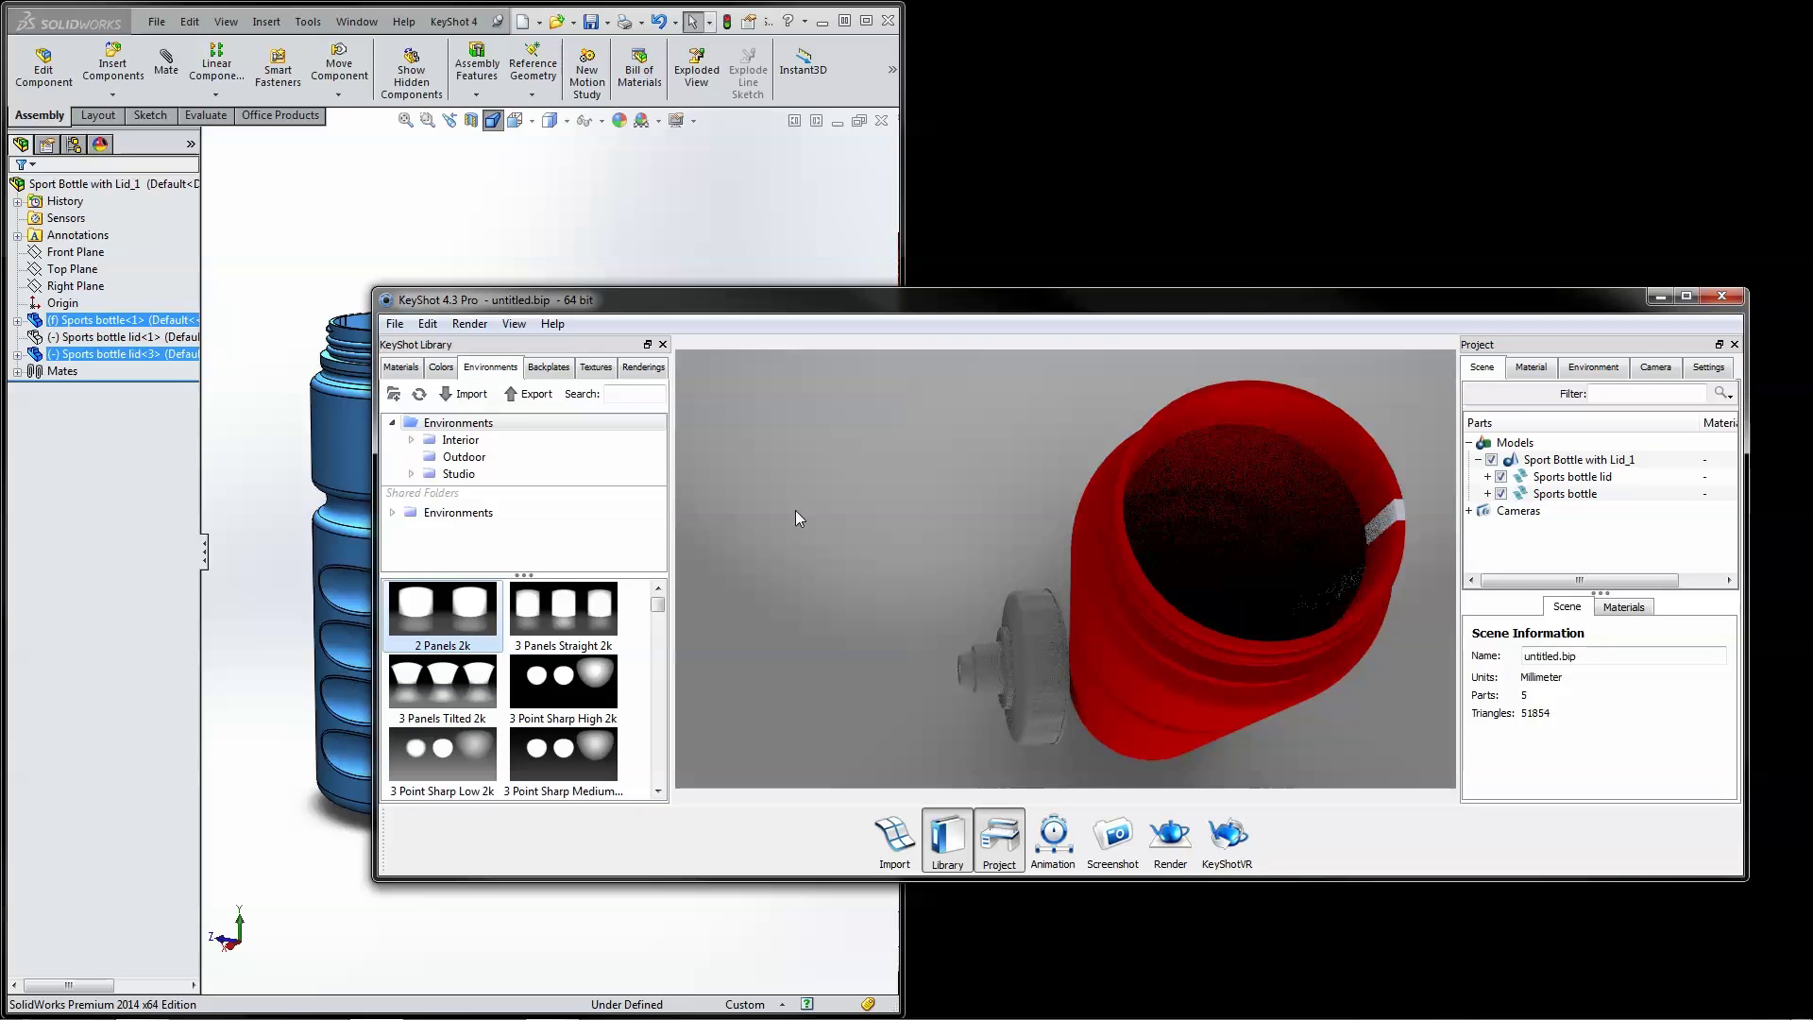
# Set the White Solid Vignettes backplate as the backdrop.
pyautogui.click(548, 366)
pyautogui.click(480, 491)
pyautogui.scroll(-10, 529, 670)
pyautogui.moveTo(538, 661); pyautogui.dragTo(789, 573)
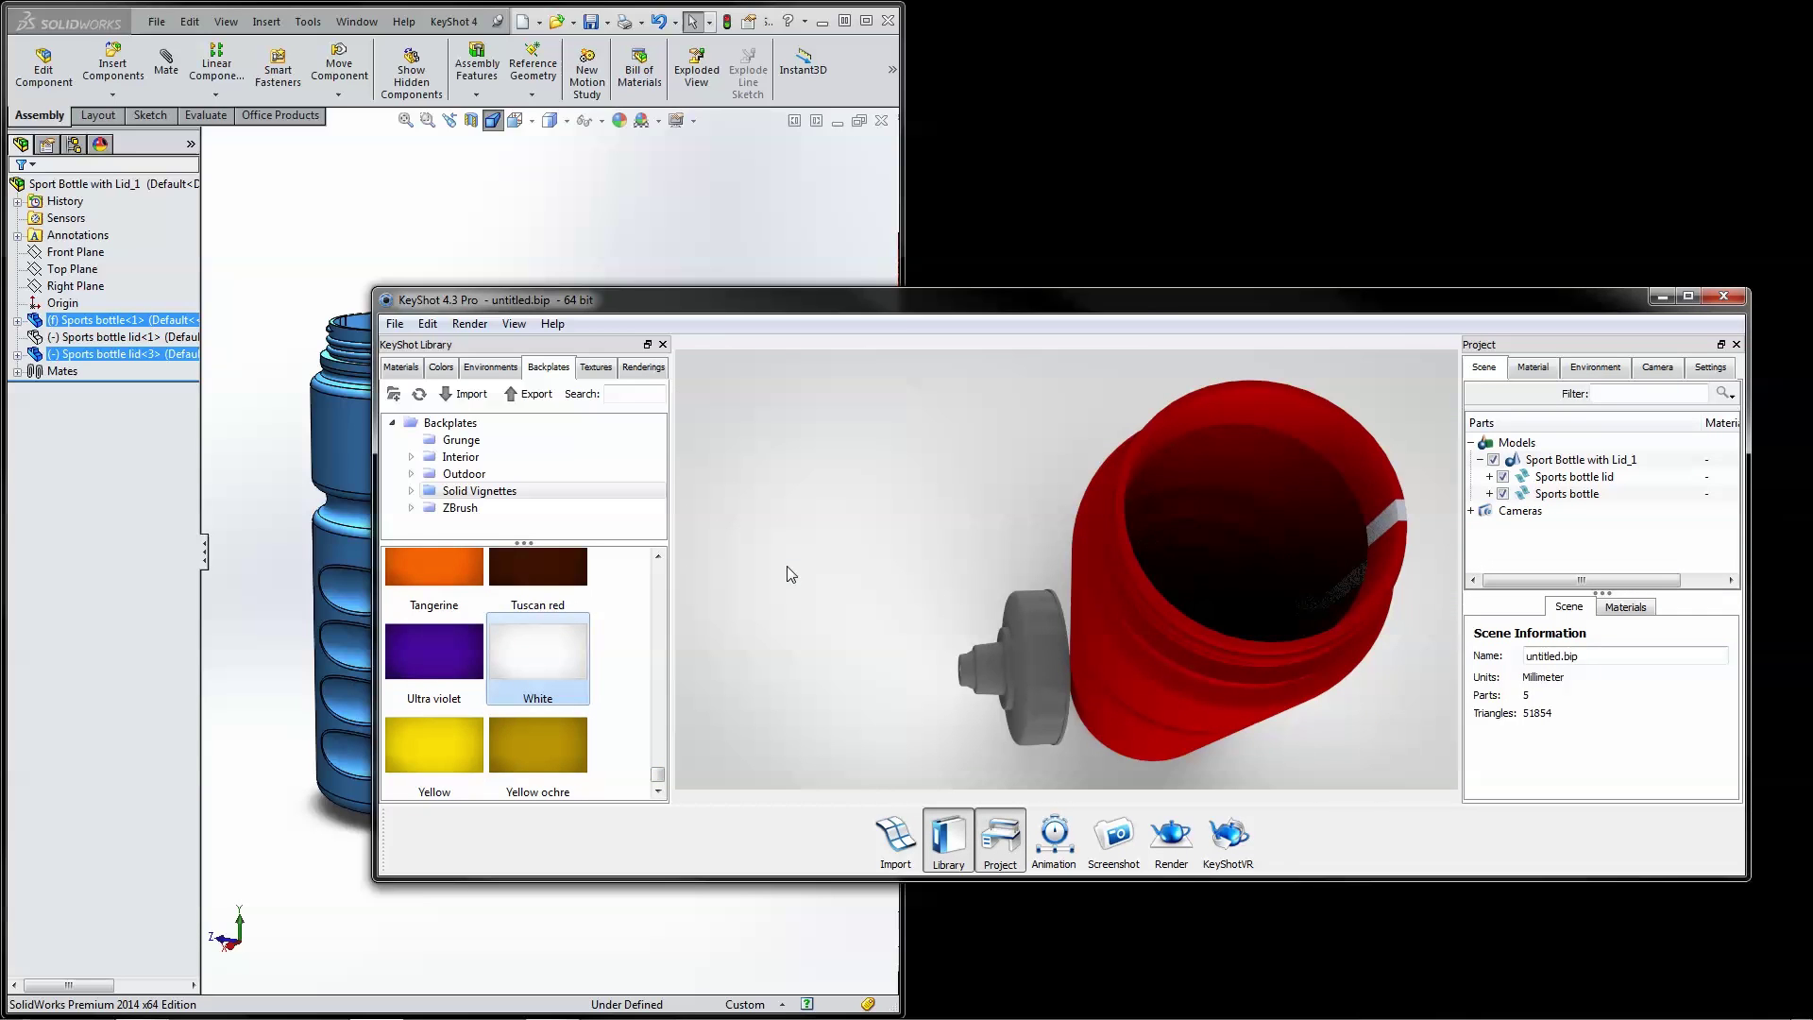
# Apply the Bottle materials: Black Lid to the lid, red and Clear Window to the bottle.
pyautogui.click(411, 368)
pyautogui.click(457, 456)
pyautogui.moveTo(441, 671); pyautogui.dragTo(1025, 665)
pyautogui.moveTo(441, 774); pyautogui.dragTo(1238, 517)
pyautogui.moveTo(595, 694); pyautogui.dragTo(1401, 512)
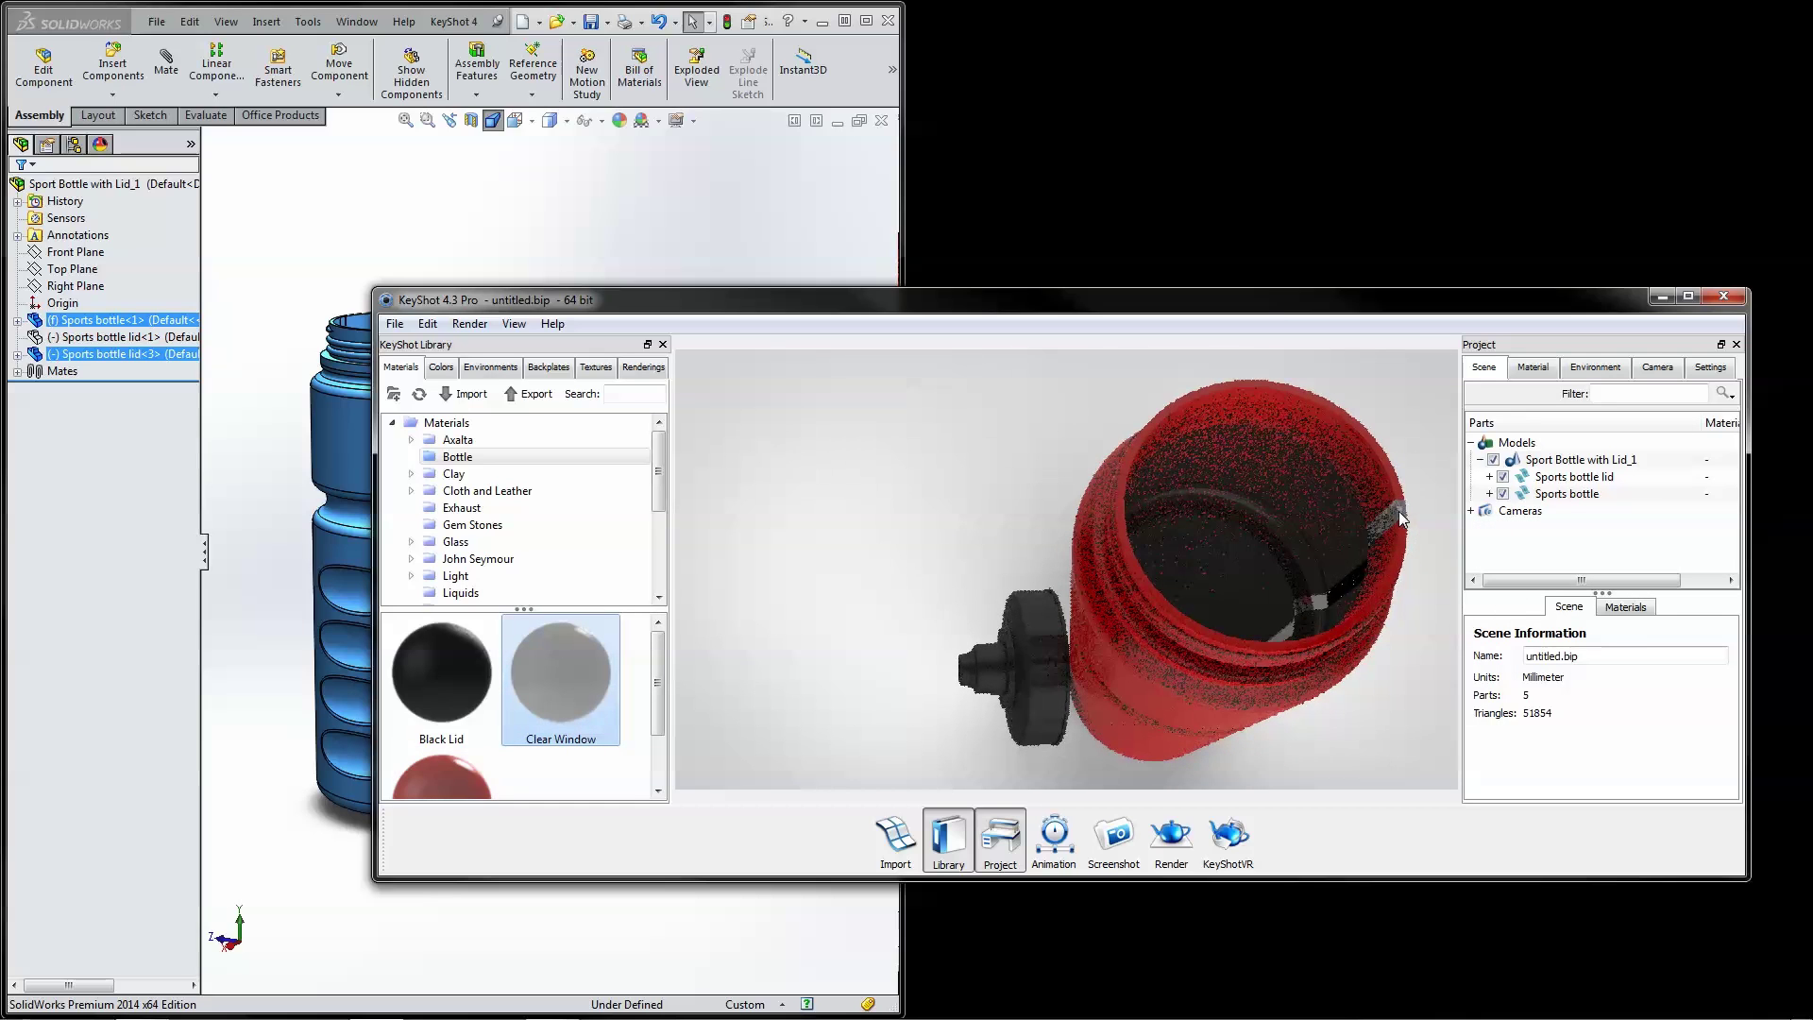
pyautogui.moveTo(1401, 696); pyautogui.dragTo(1010, 585)
pyautogui.scroll(-3, 1086, 566)
# Rotate the Sports bottle part 90 degrees about Y in its Position settings.
pyautogui.click(1569, 493)
pyautogui.click(1602, 606)
pyautogui.write('90')
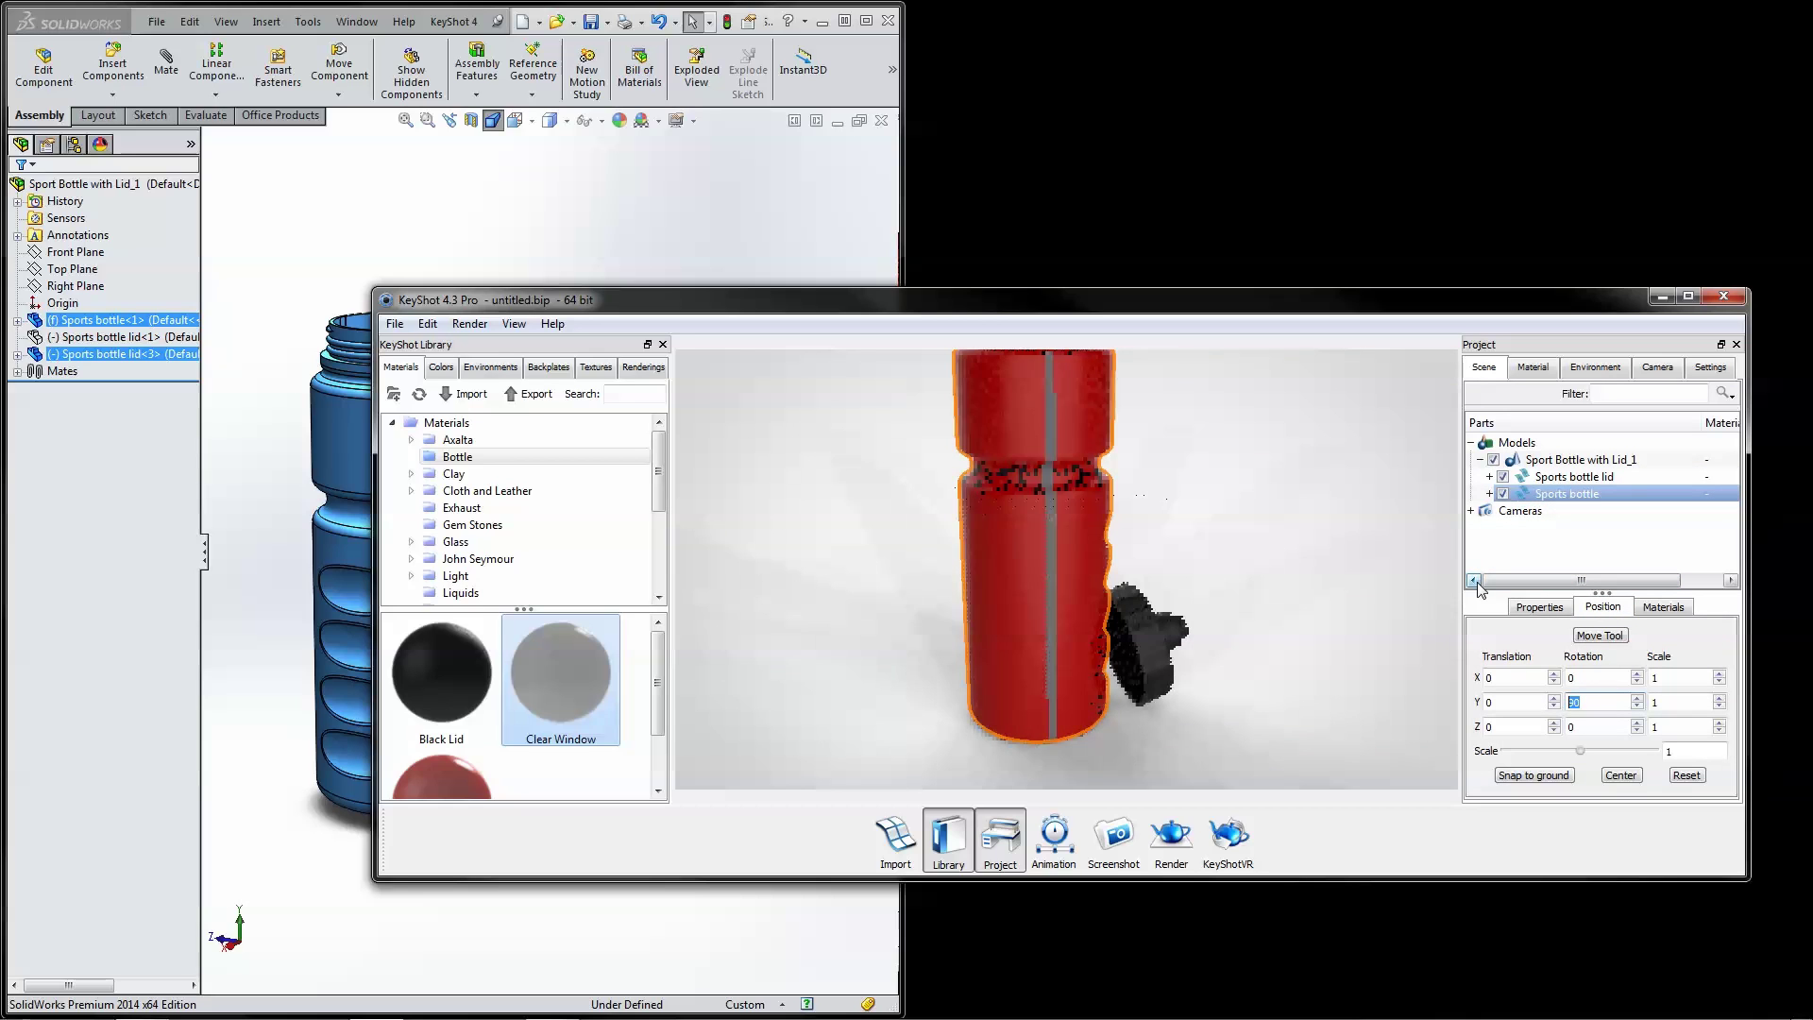
# Lower the environment height to -0.5 and view the black cap from the front.
pyautogui.click(1594, 367)
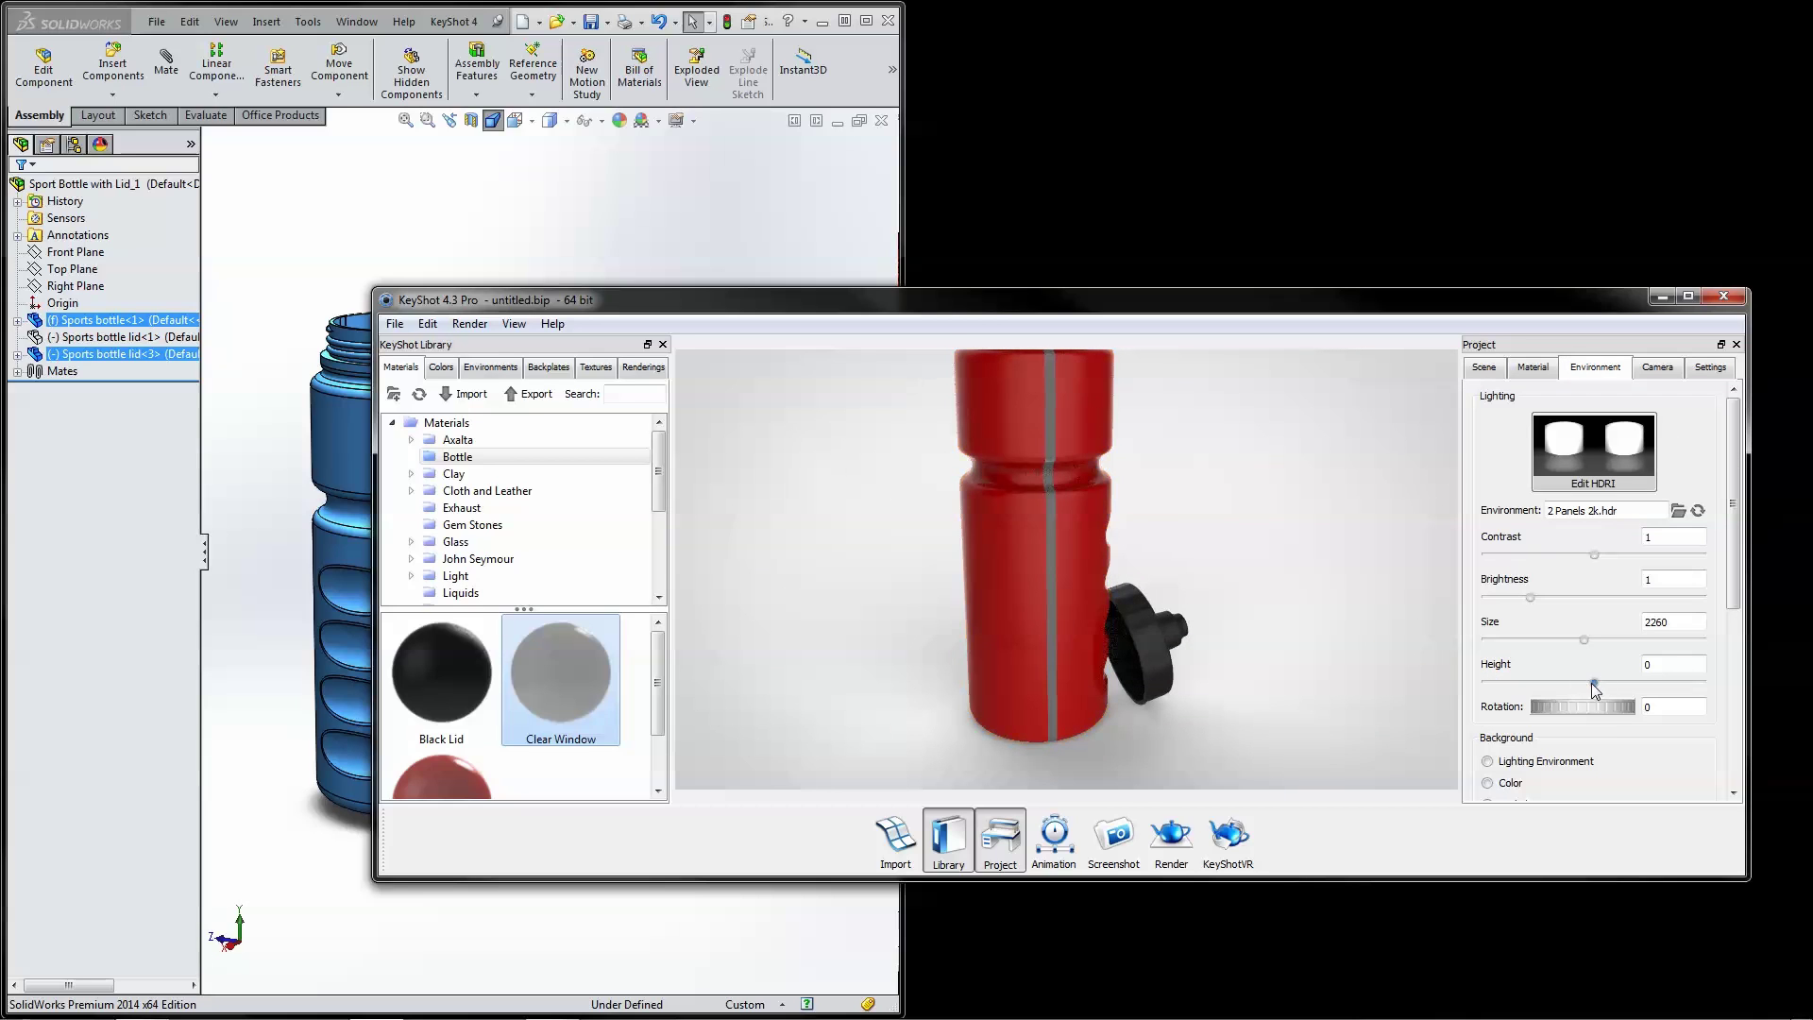
pyautogui.moveTo(1594, 681); pyautogui.dragTo(1485, 682)
pyautogui.moveTo(1190, 652); pyautogui.dragTo(1103, 637)
pyautogui.scroll(3, 1103, 636)
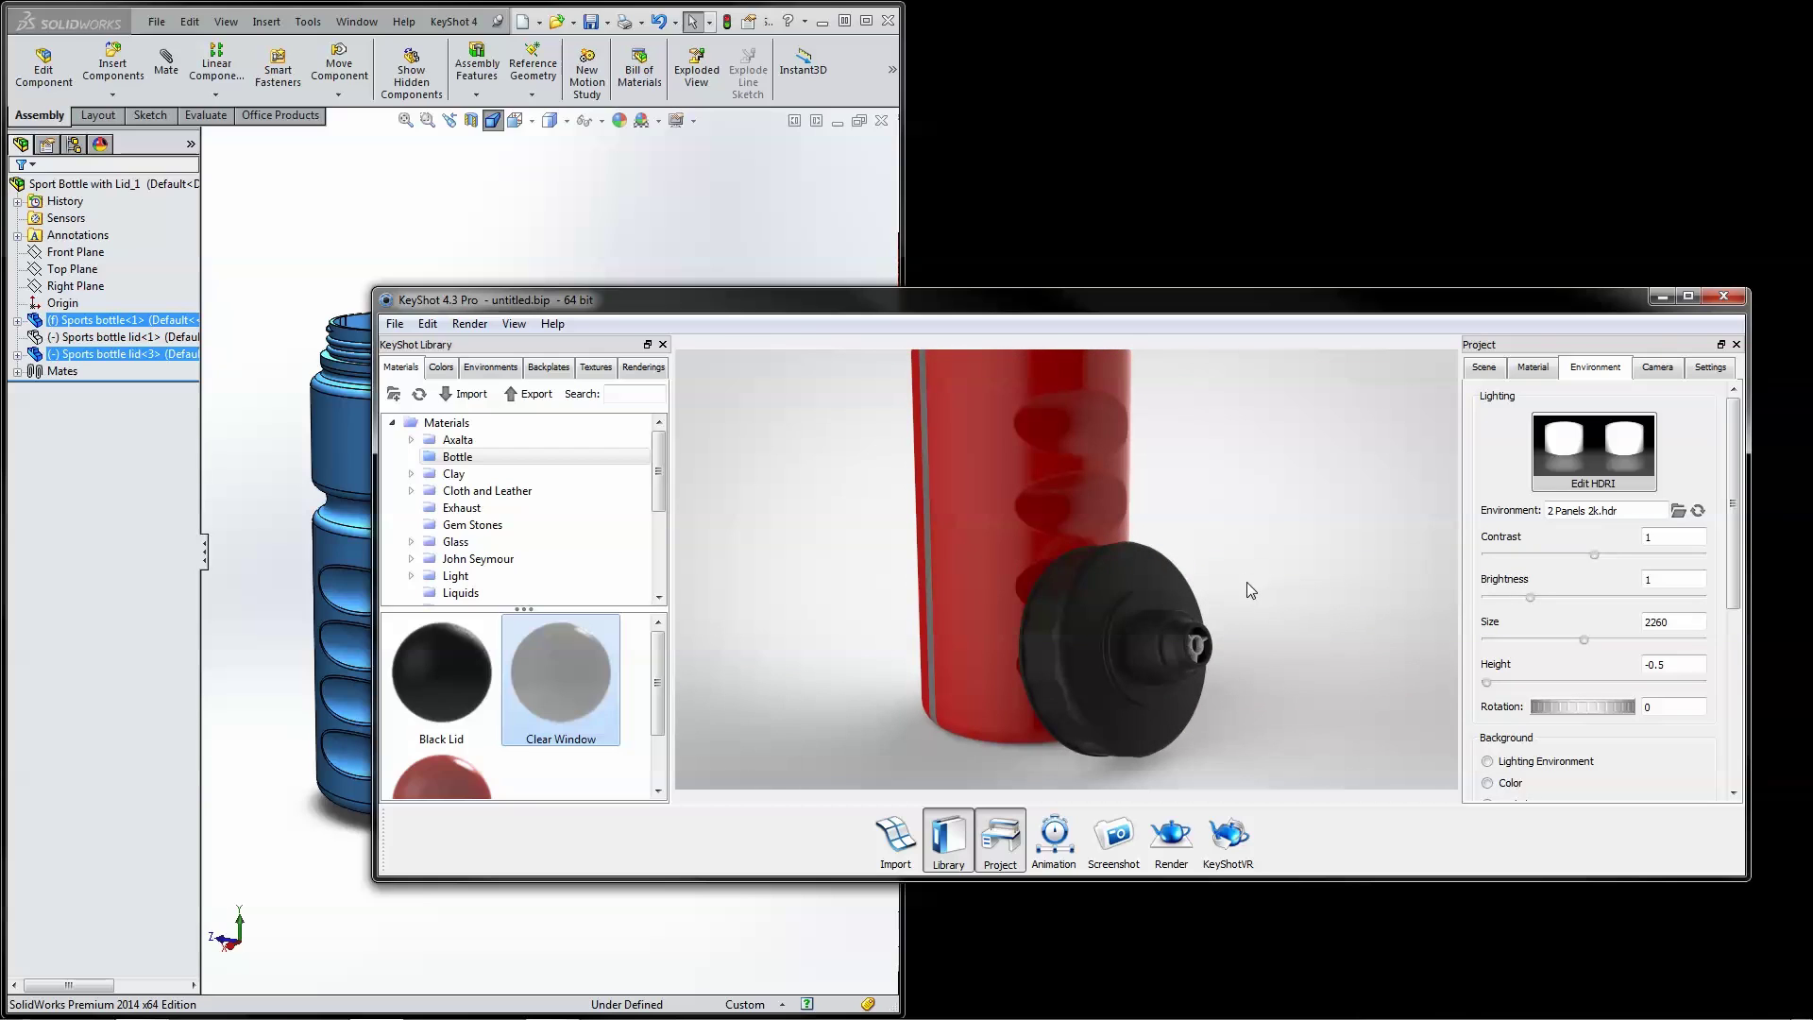
# Edit the Fillet5 grip fillet feature on Sports bottle<1>.
pyautogui.click(586, 208)
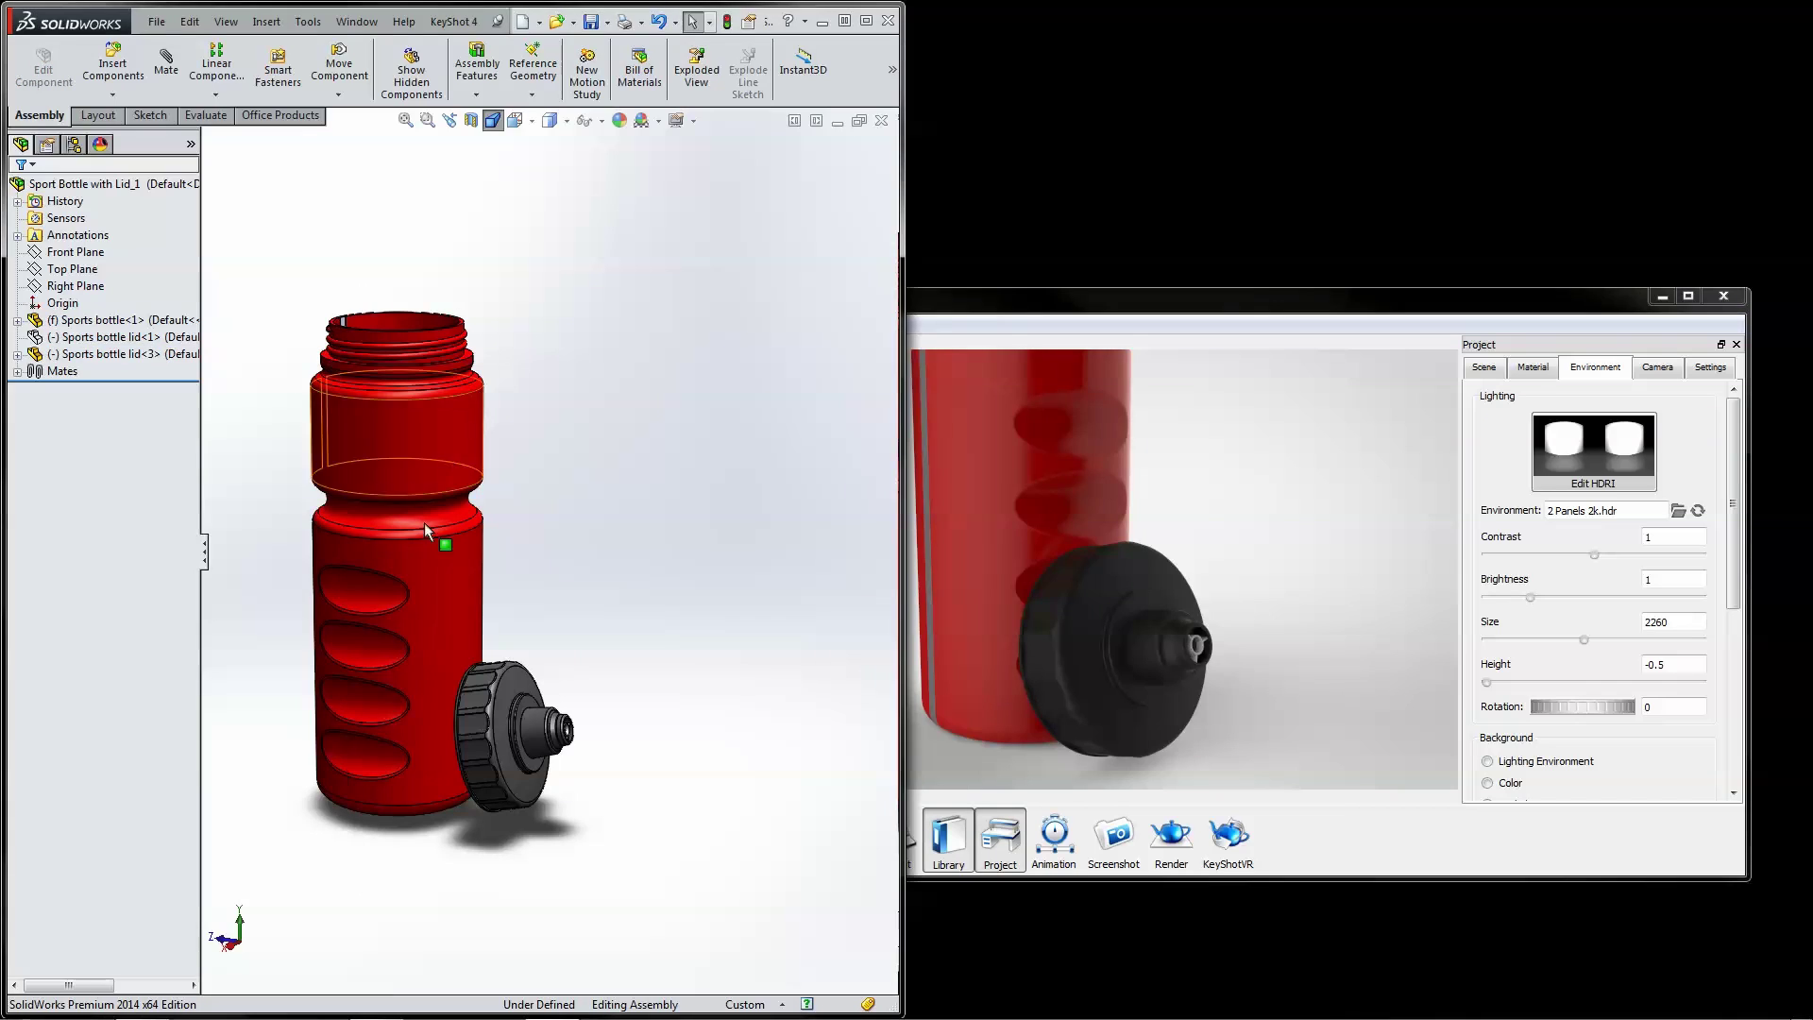
pyautogui.click(17, 320)
pyautogui.rightClick(87, 601)
pyautogui.click(110, 551)
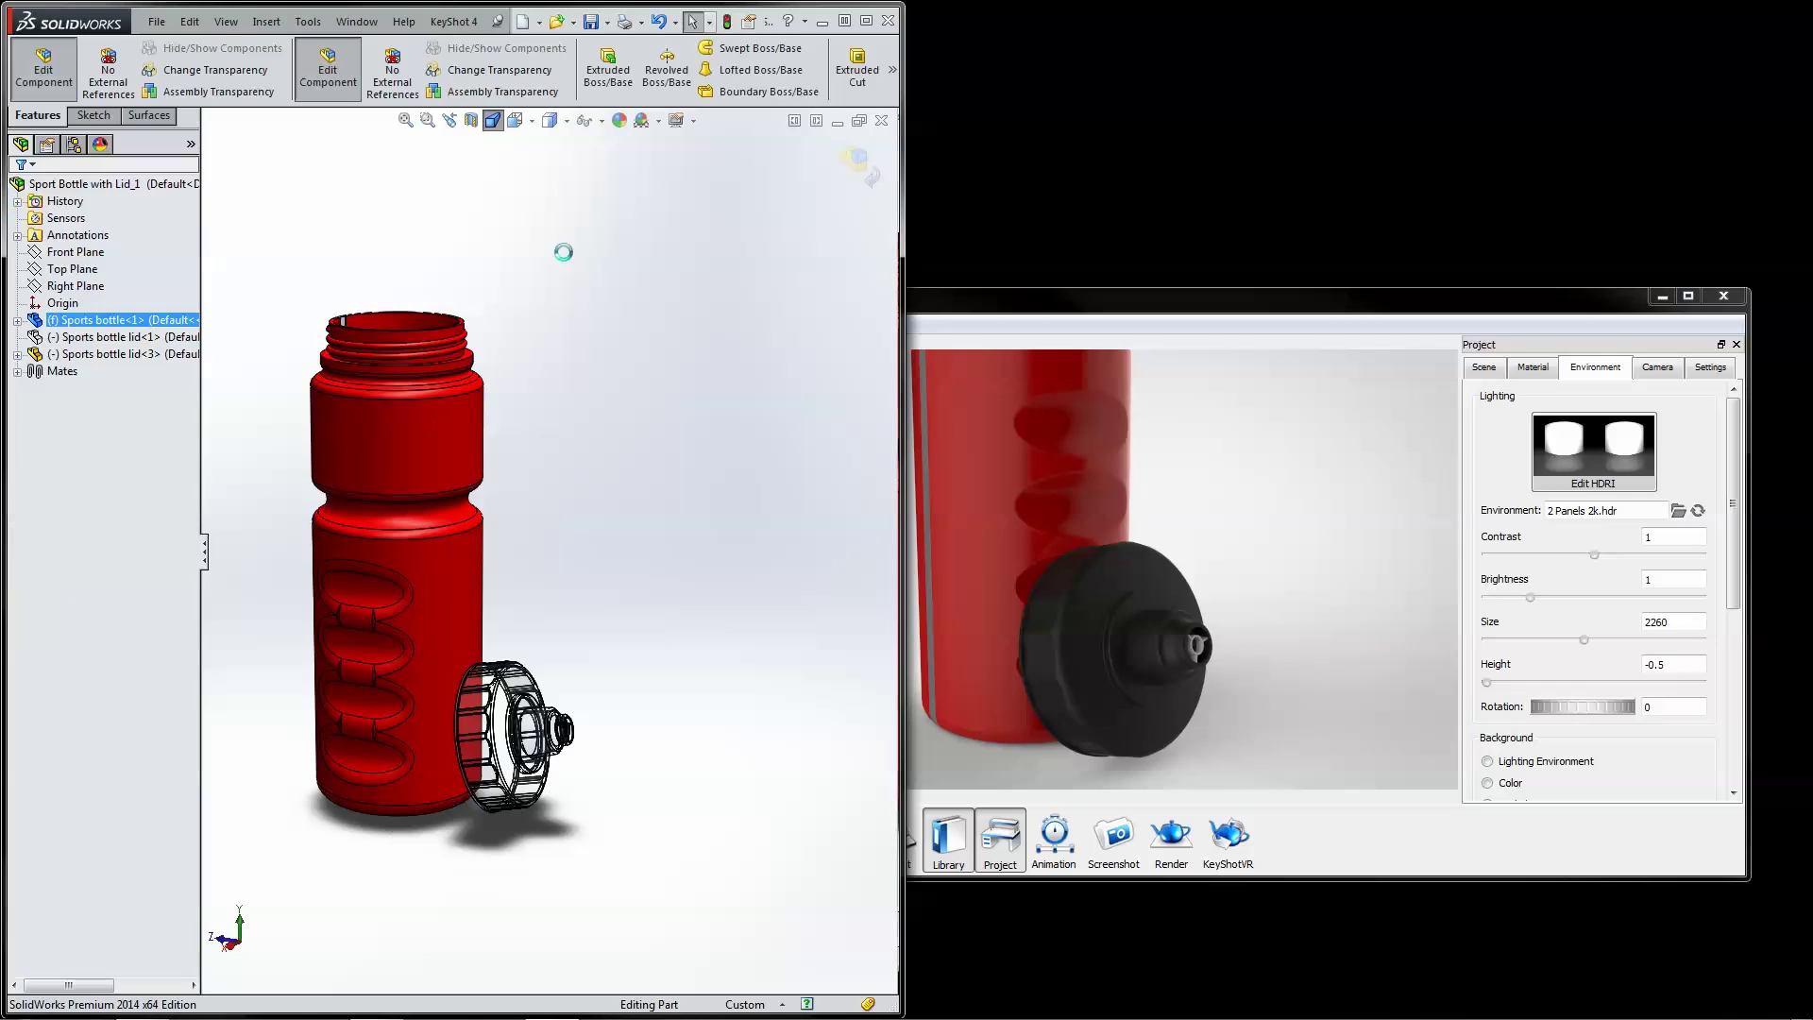
# Push the revised geometry to KeyShot with Update and check the Scene parts list.
pyautogui.click(453, 20)
pyautogui.click(482, 85)
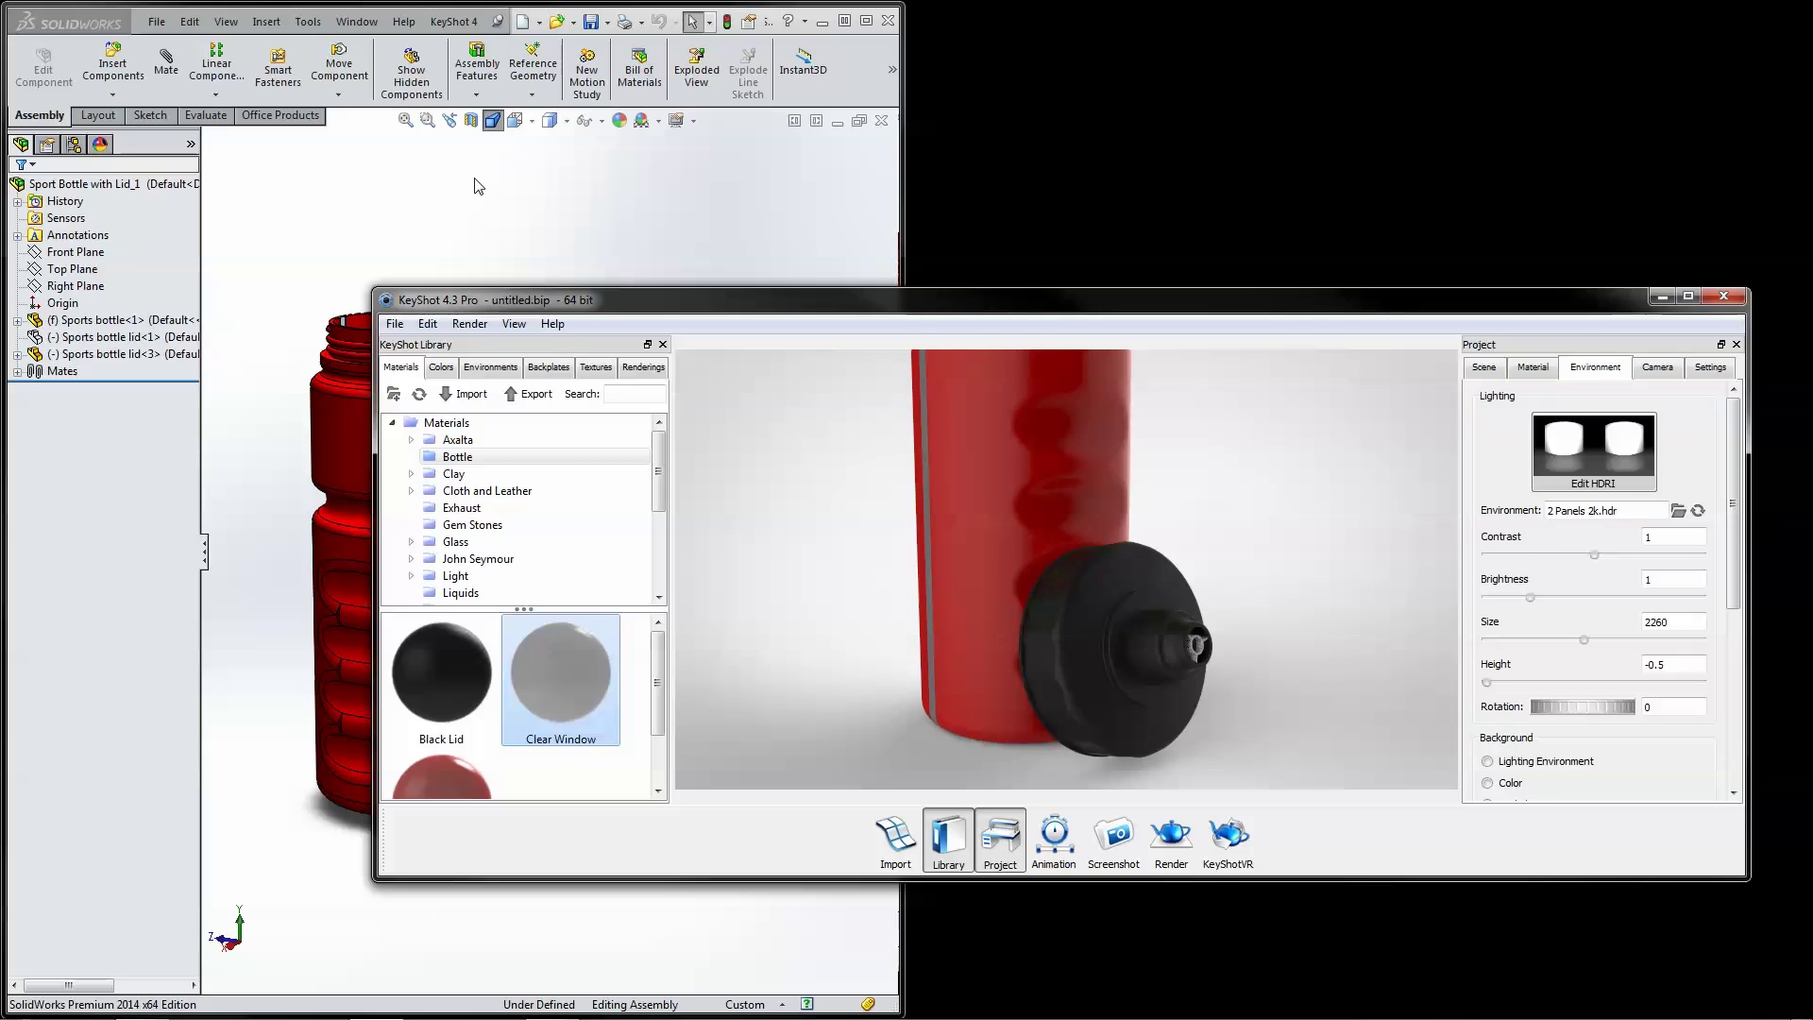
pyautogui.click(1487, 371)
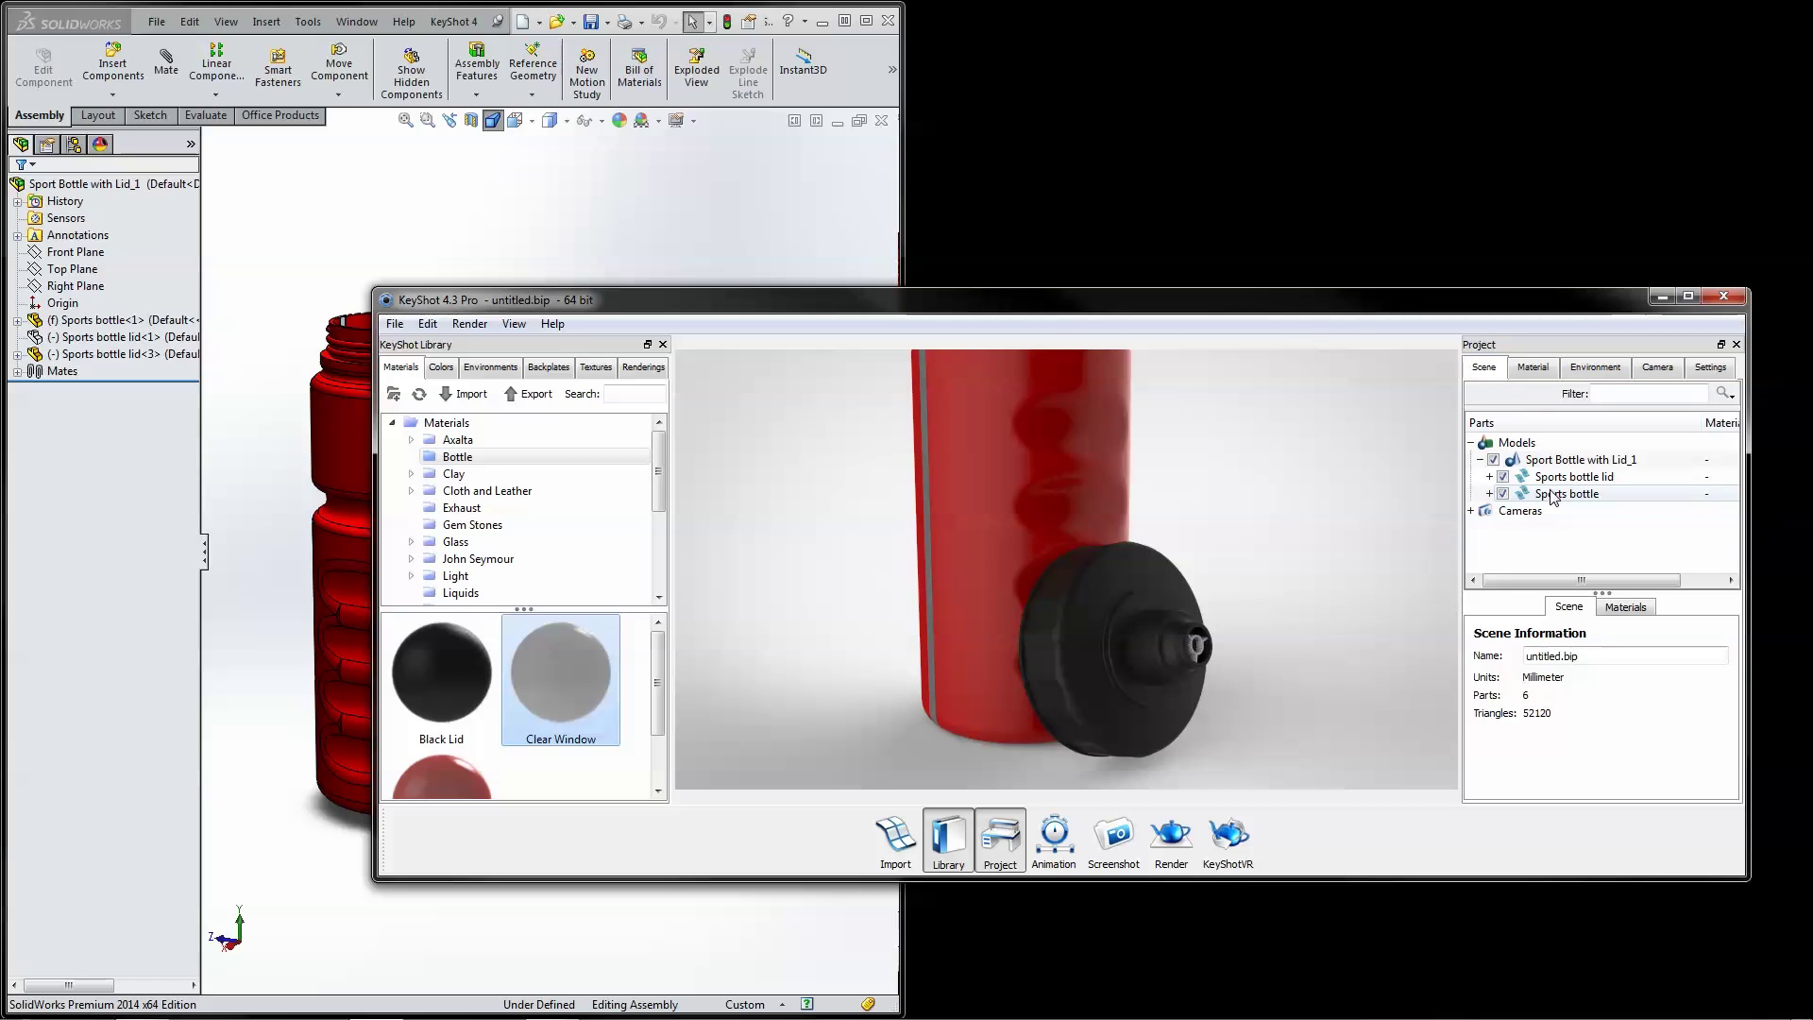
pyautogui.click(683, 231)
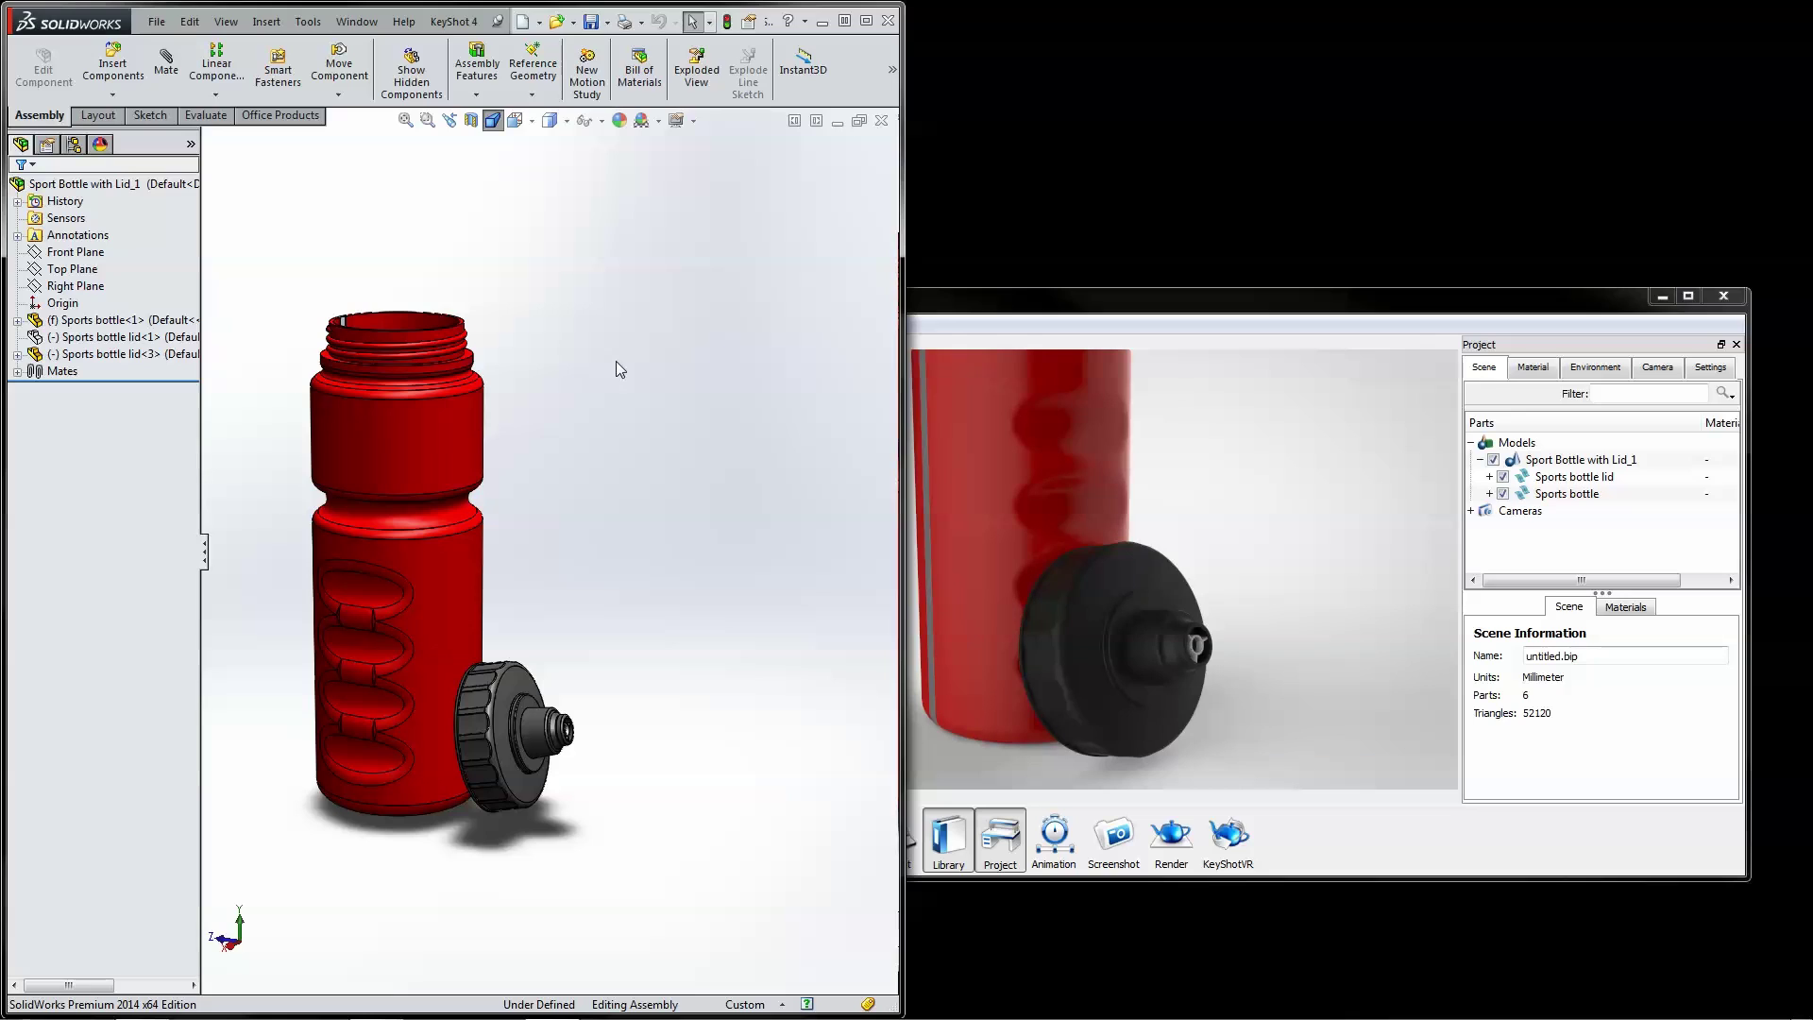
# Activate the Sport Bottle with Lid On configuration and export it to KeyShot as Bottle.bip.
pyautogui.click(73, 145)
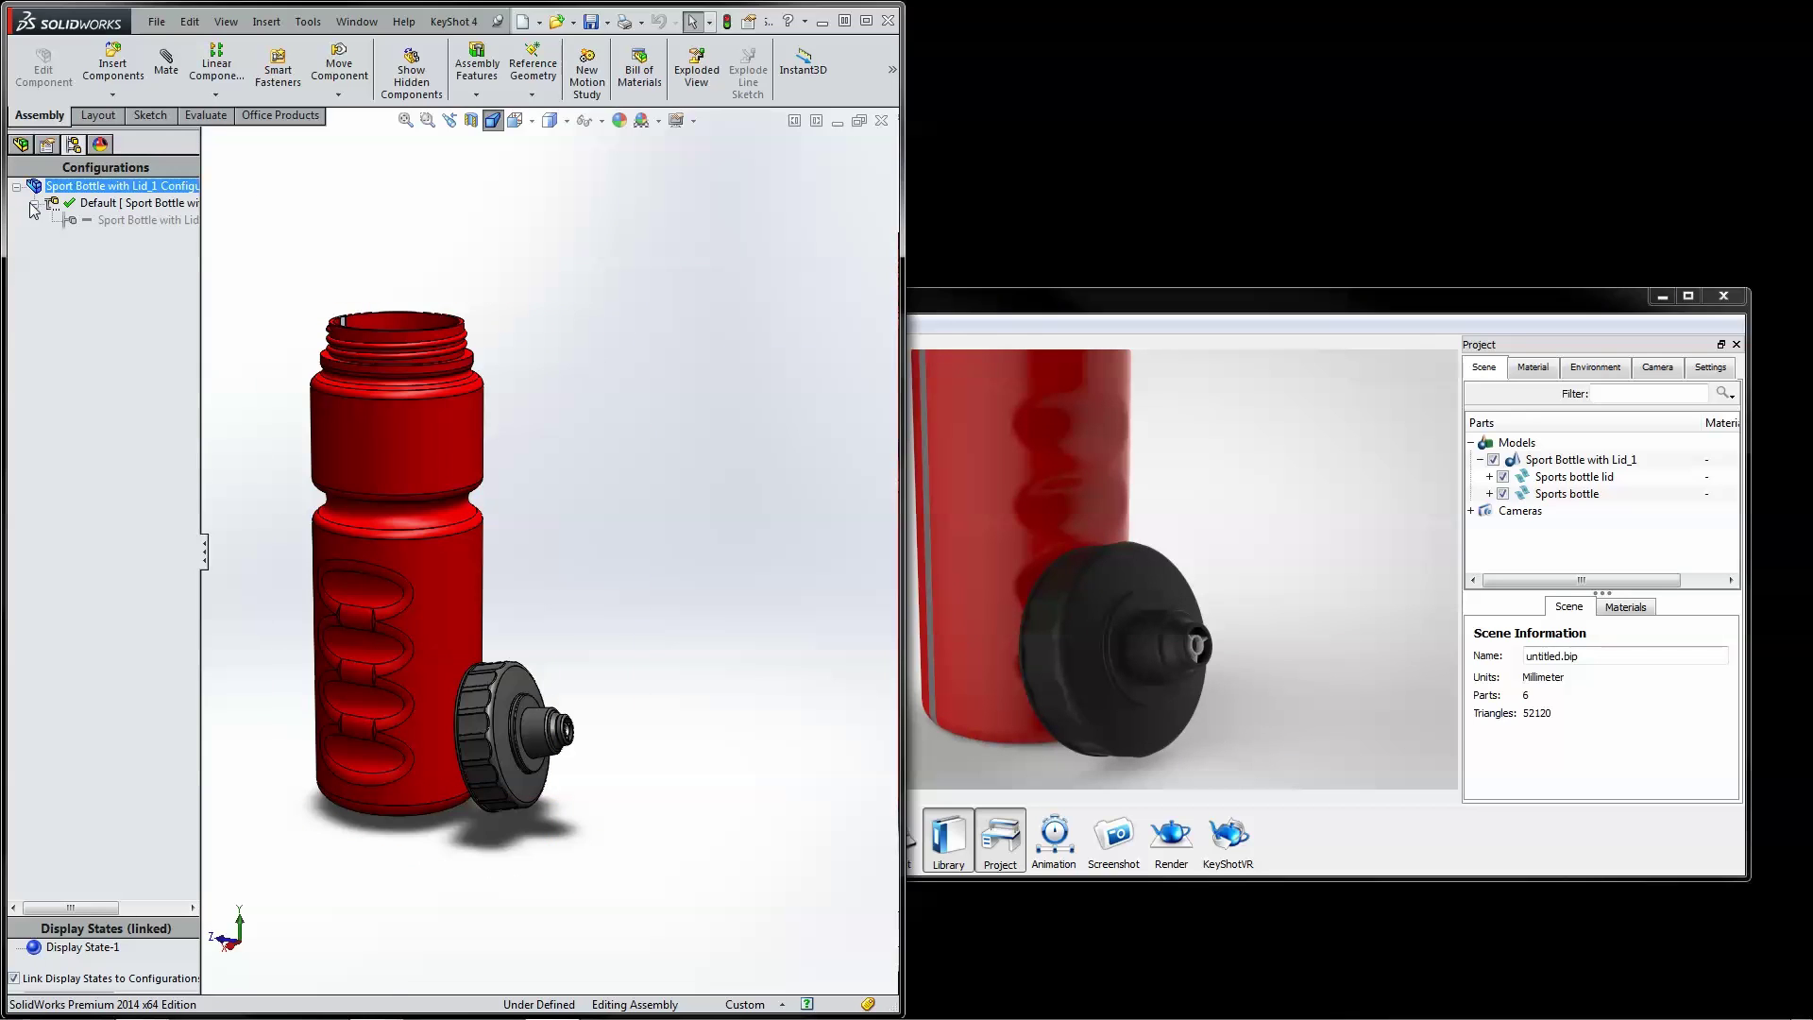
pyautogui.doubleClick(80, 222)
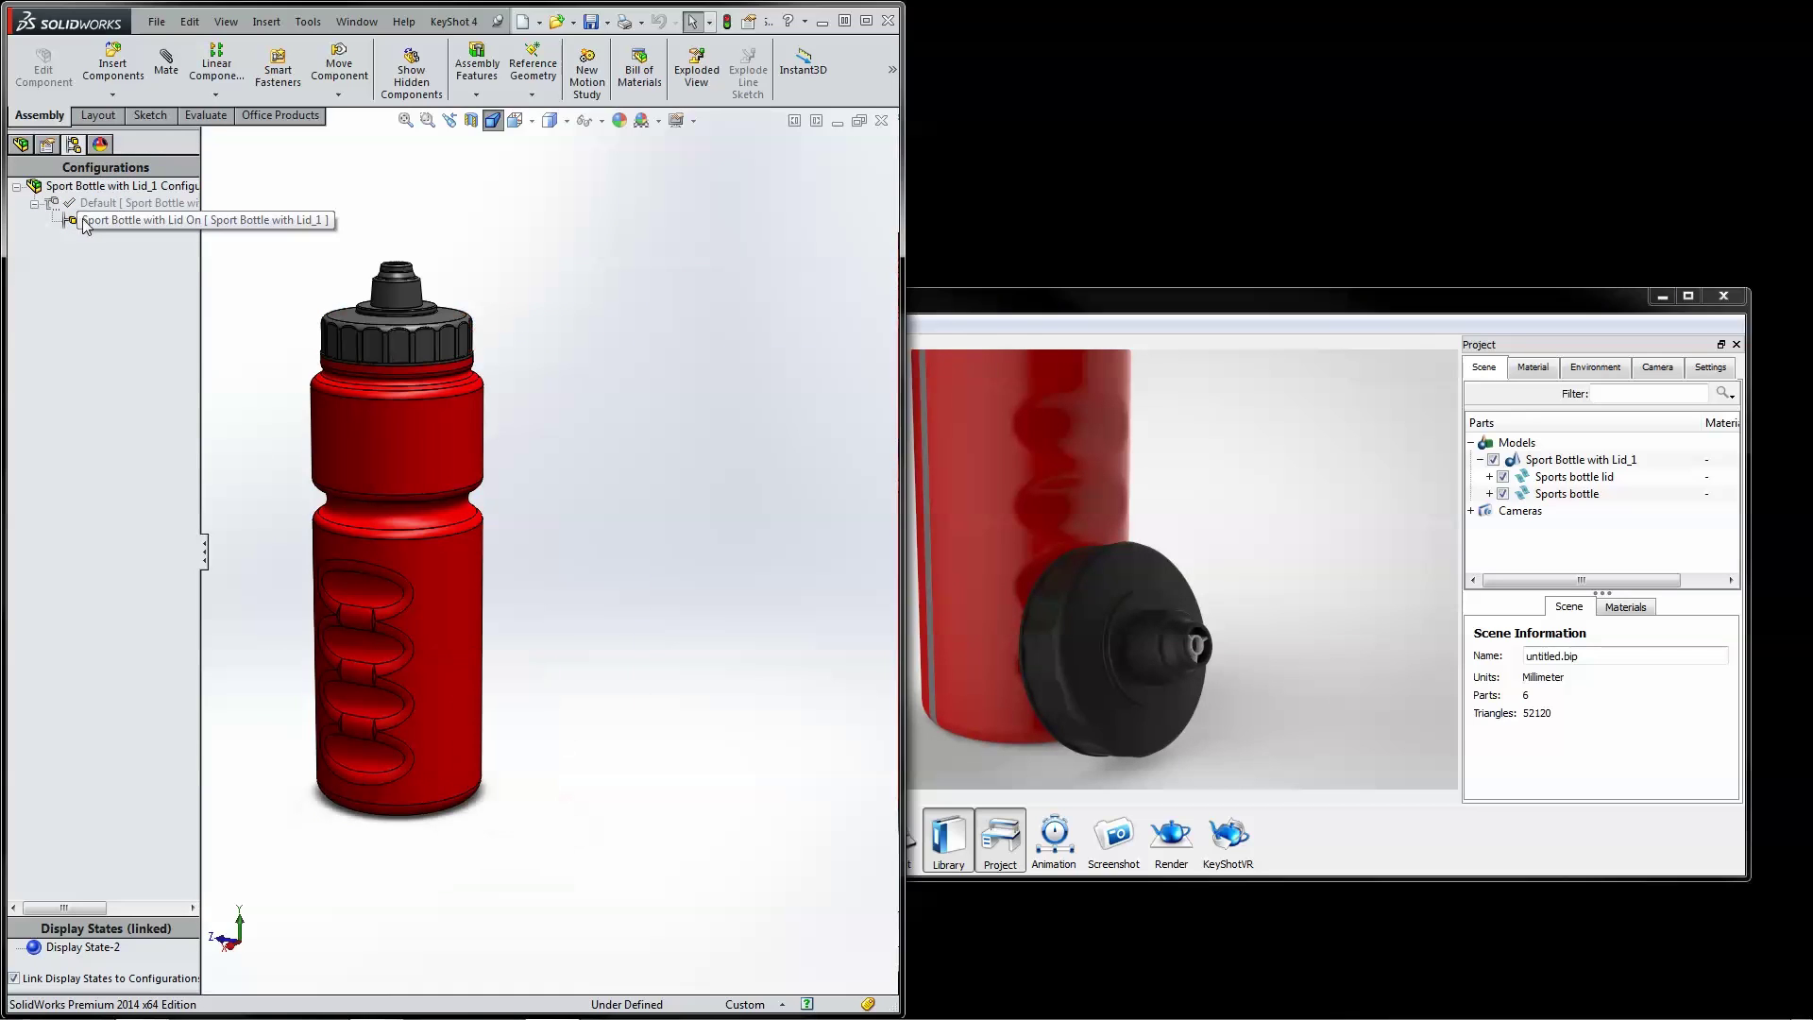
pyautogui.click(427, 21)
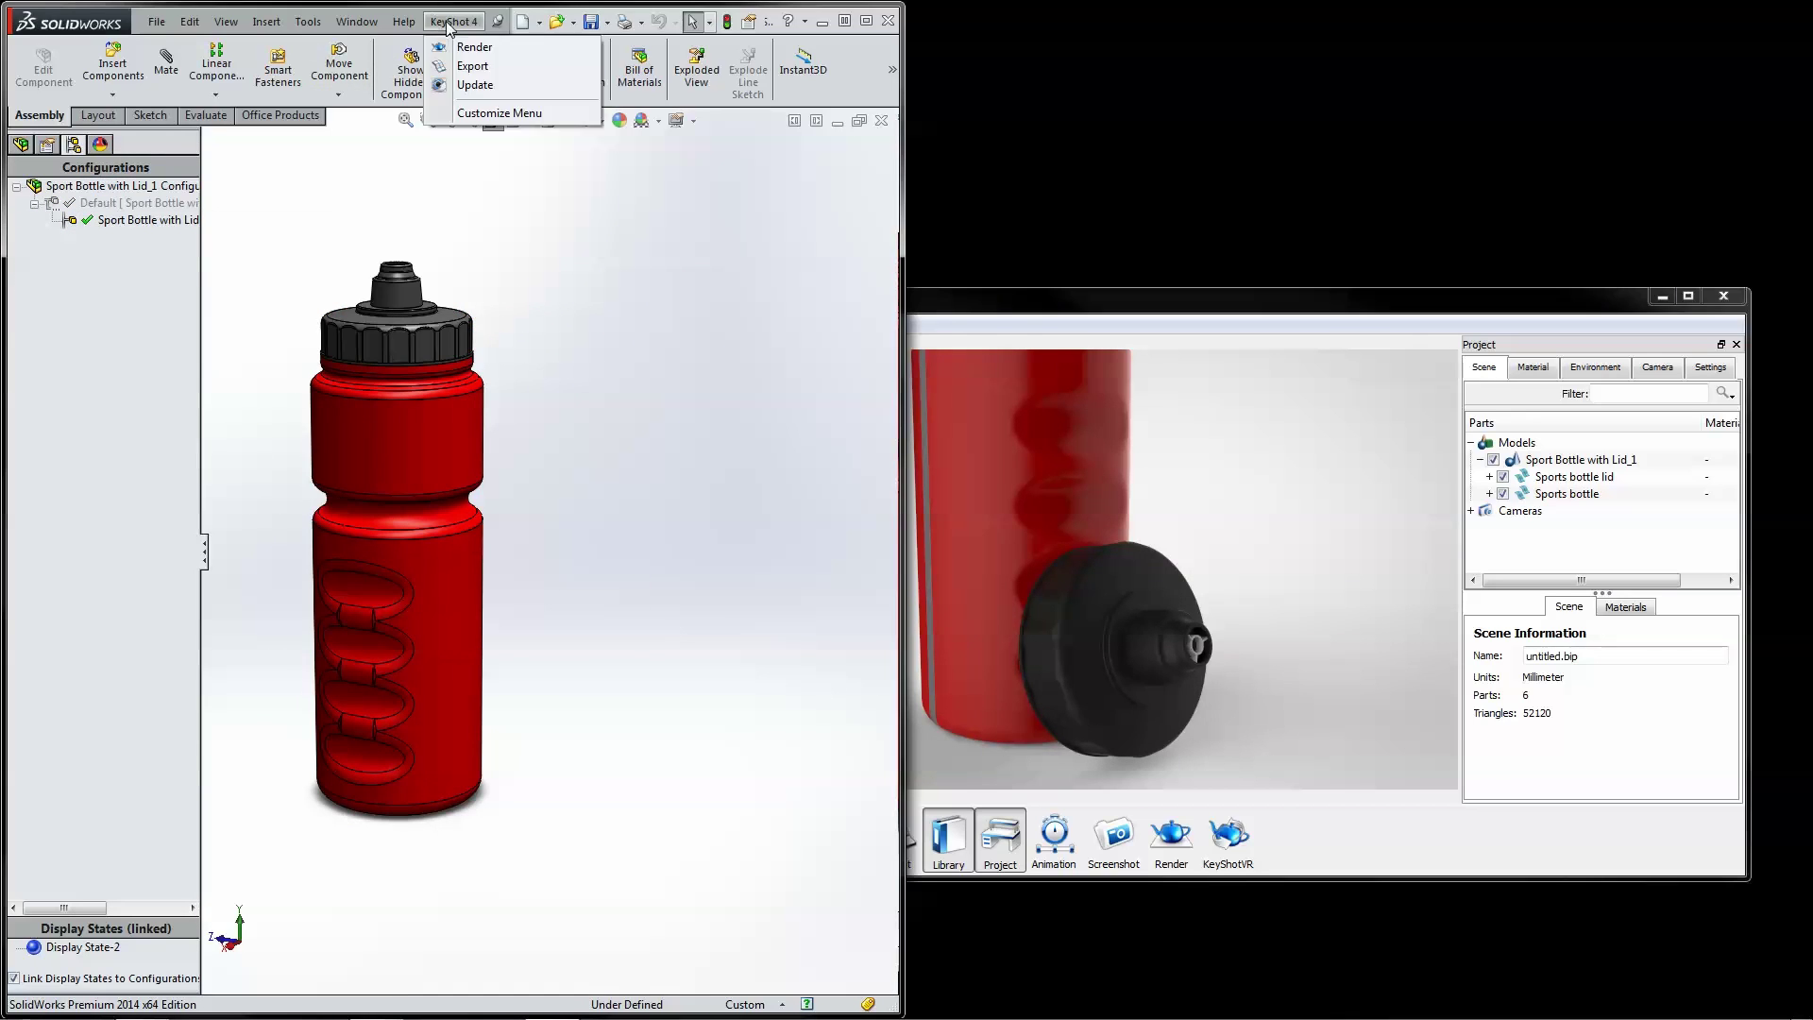
pyautogui.click(469, 70)
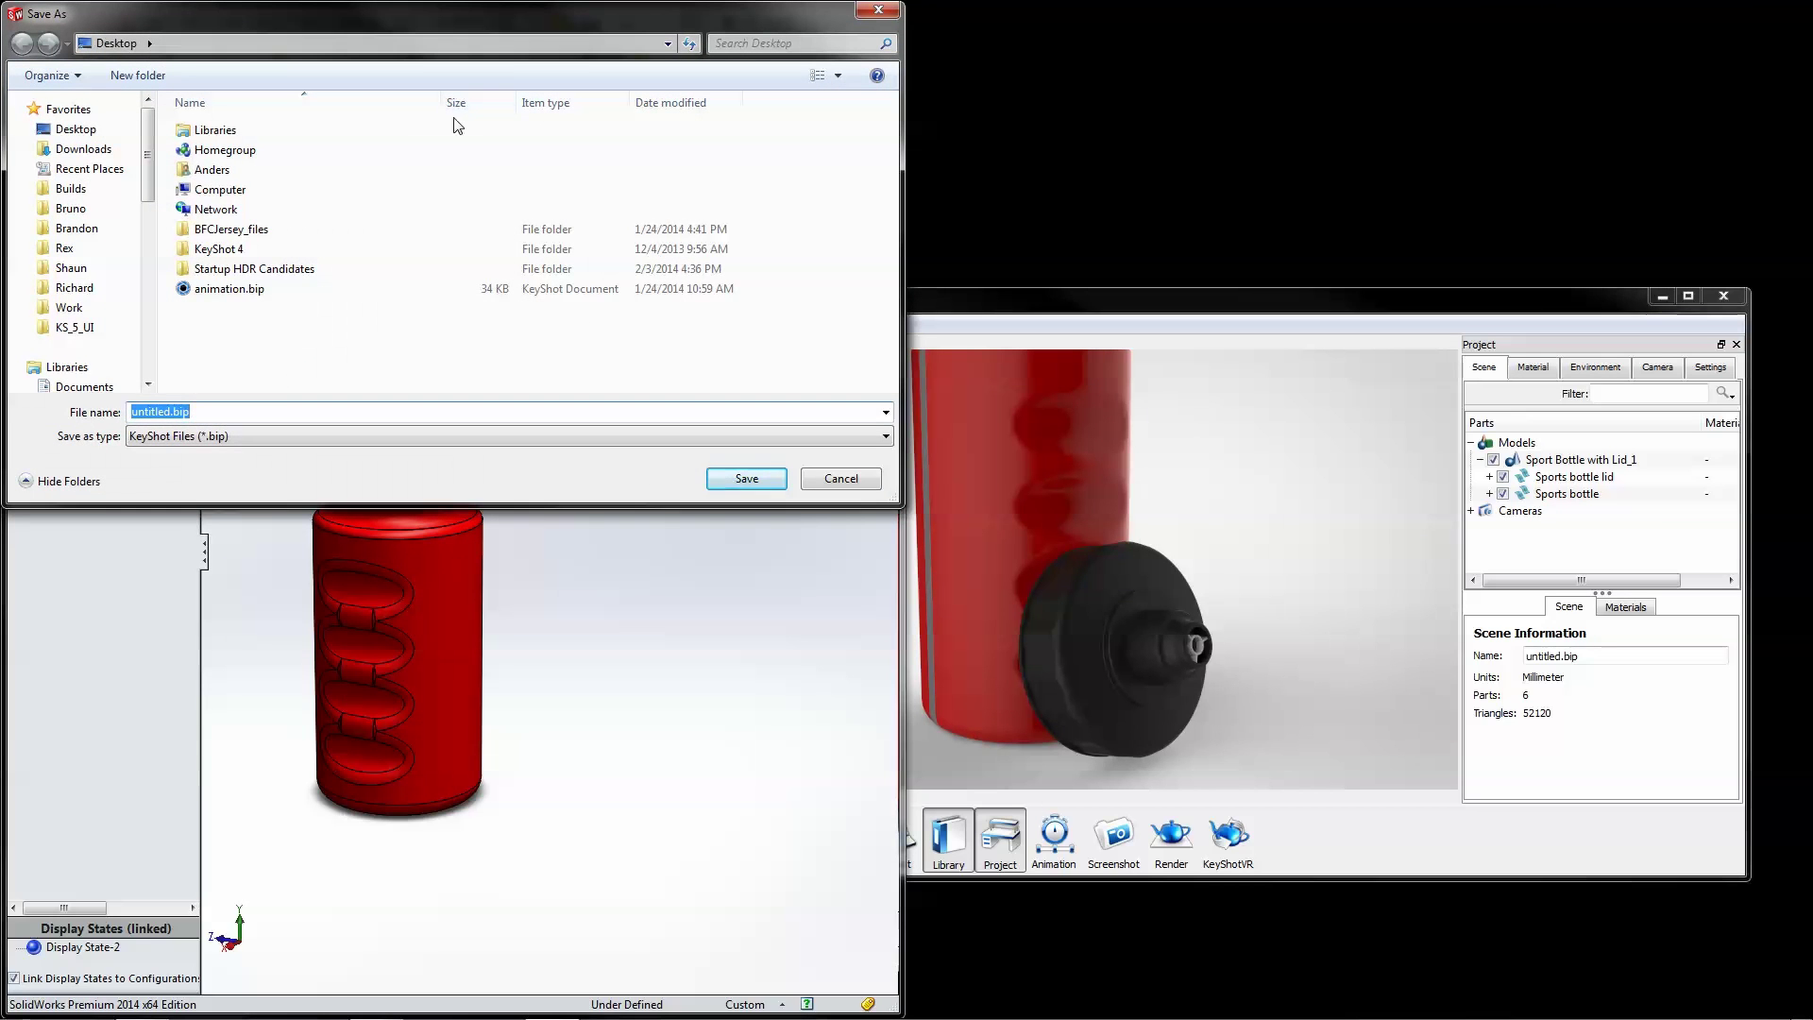
pyautogui.write('Bottle')
pyautogui.press('Return')
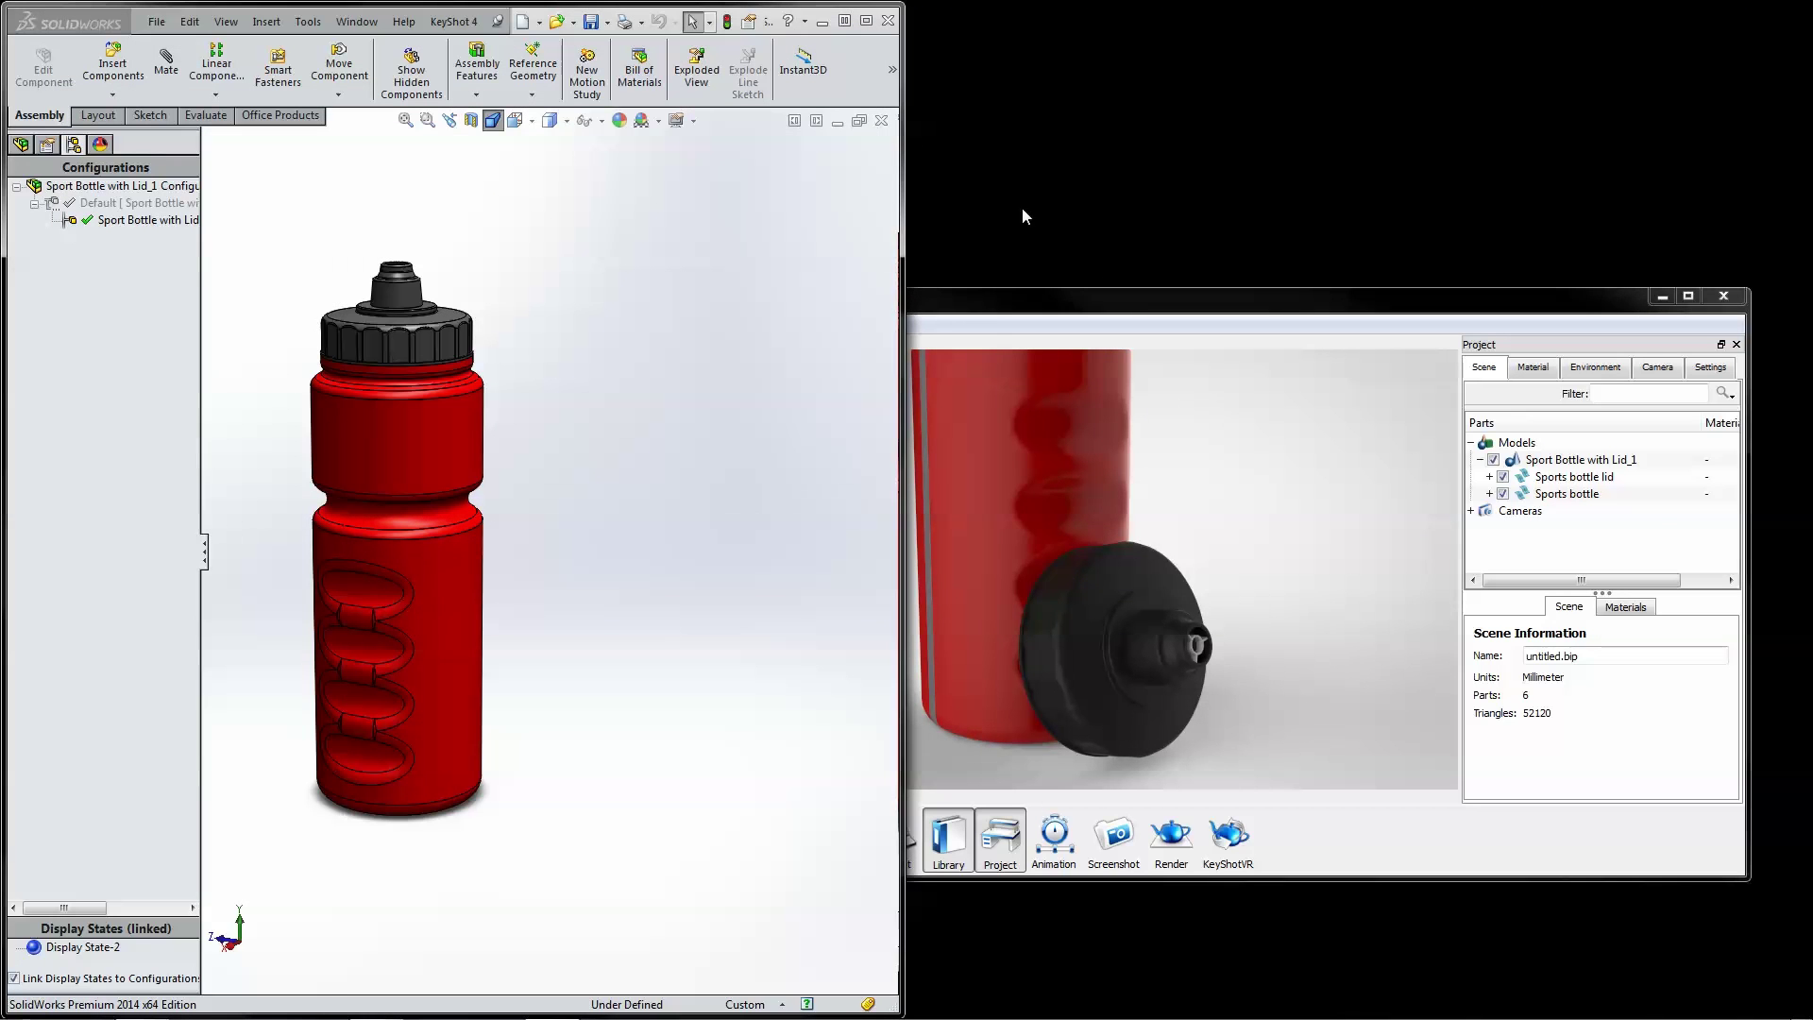
# Import Bottle.bip into the KeyShot scene with Add to Scene beside the existing model.
pyautogui.click(971, 578)
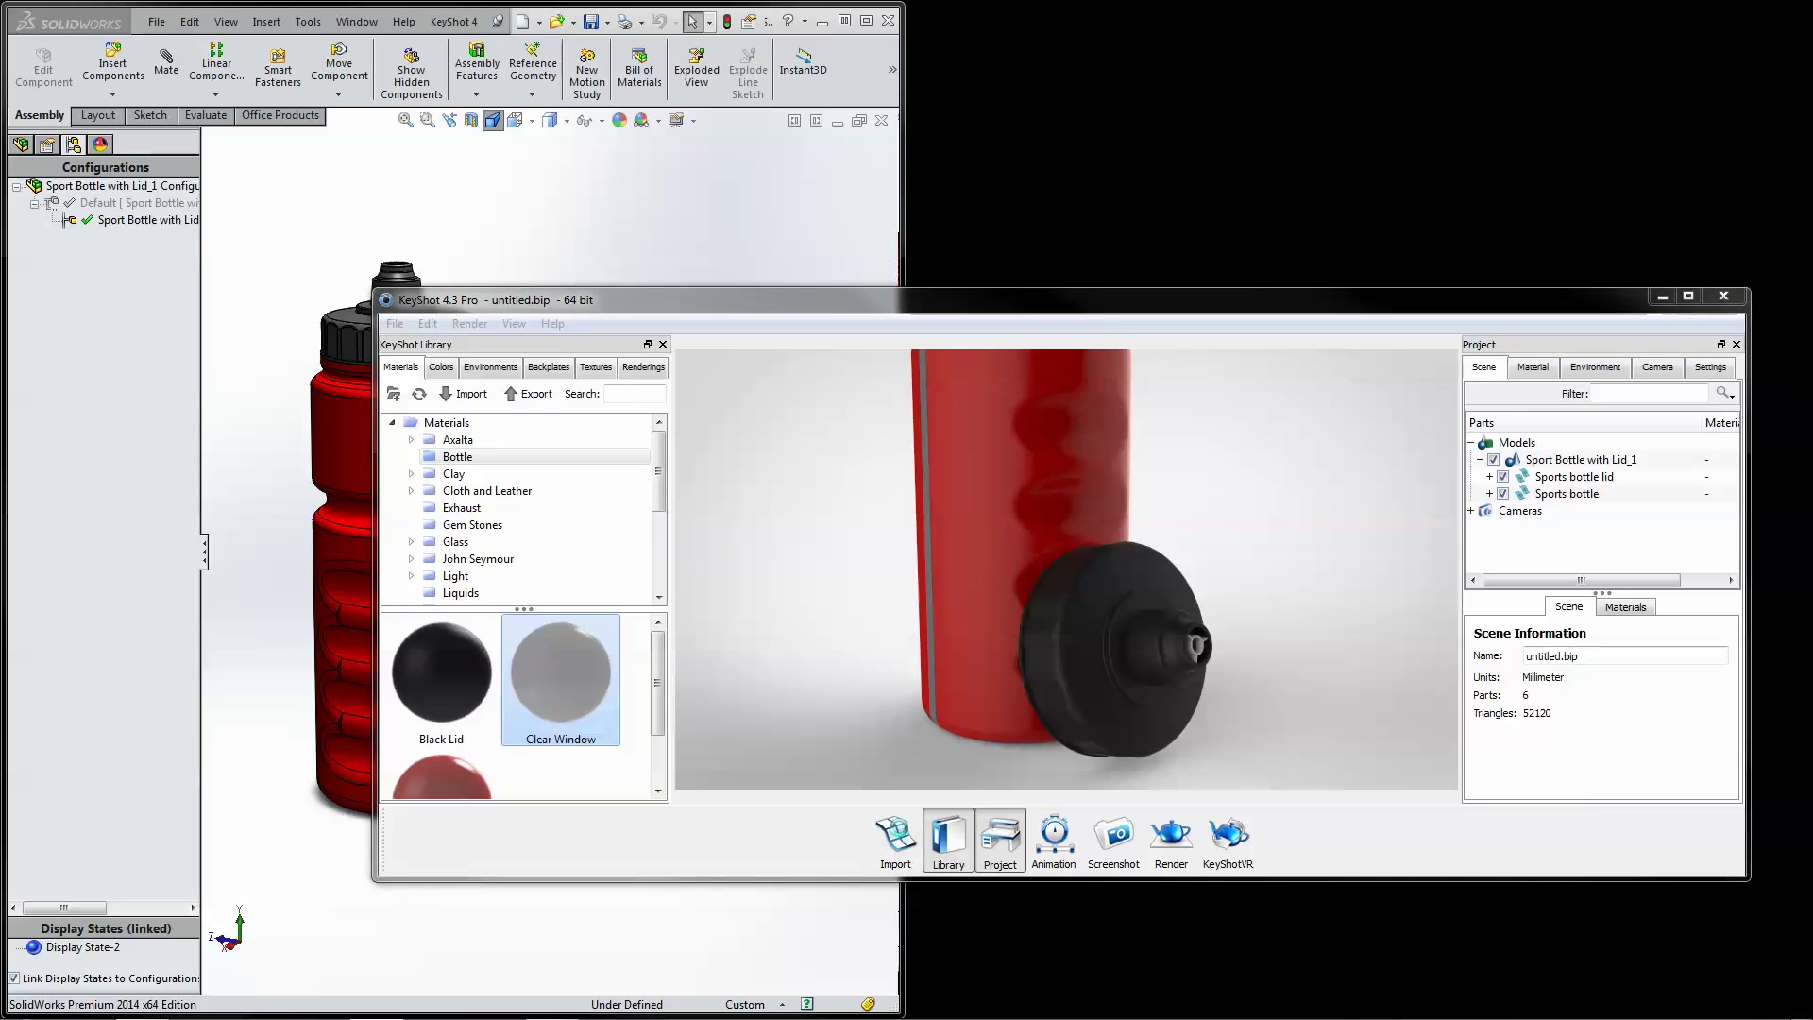
pyautogui.click(902, 836)
pyautogui.click(613, 623)
pyautogui.click(941, 929)
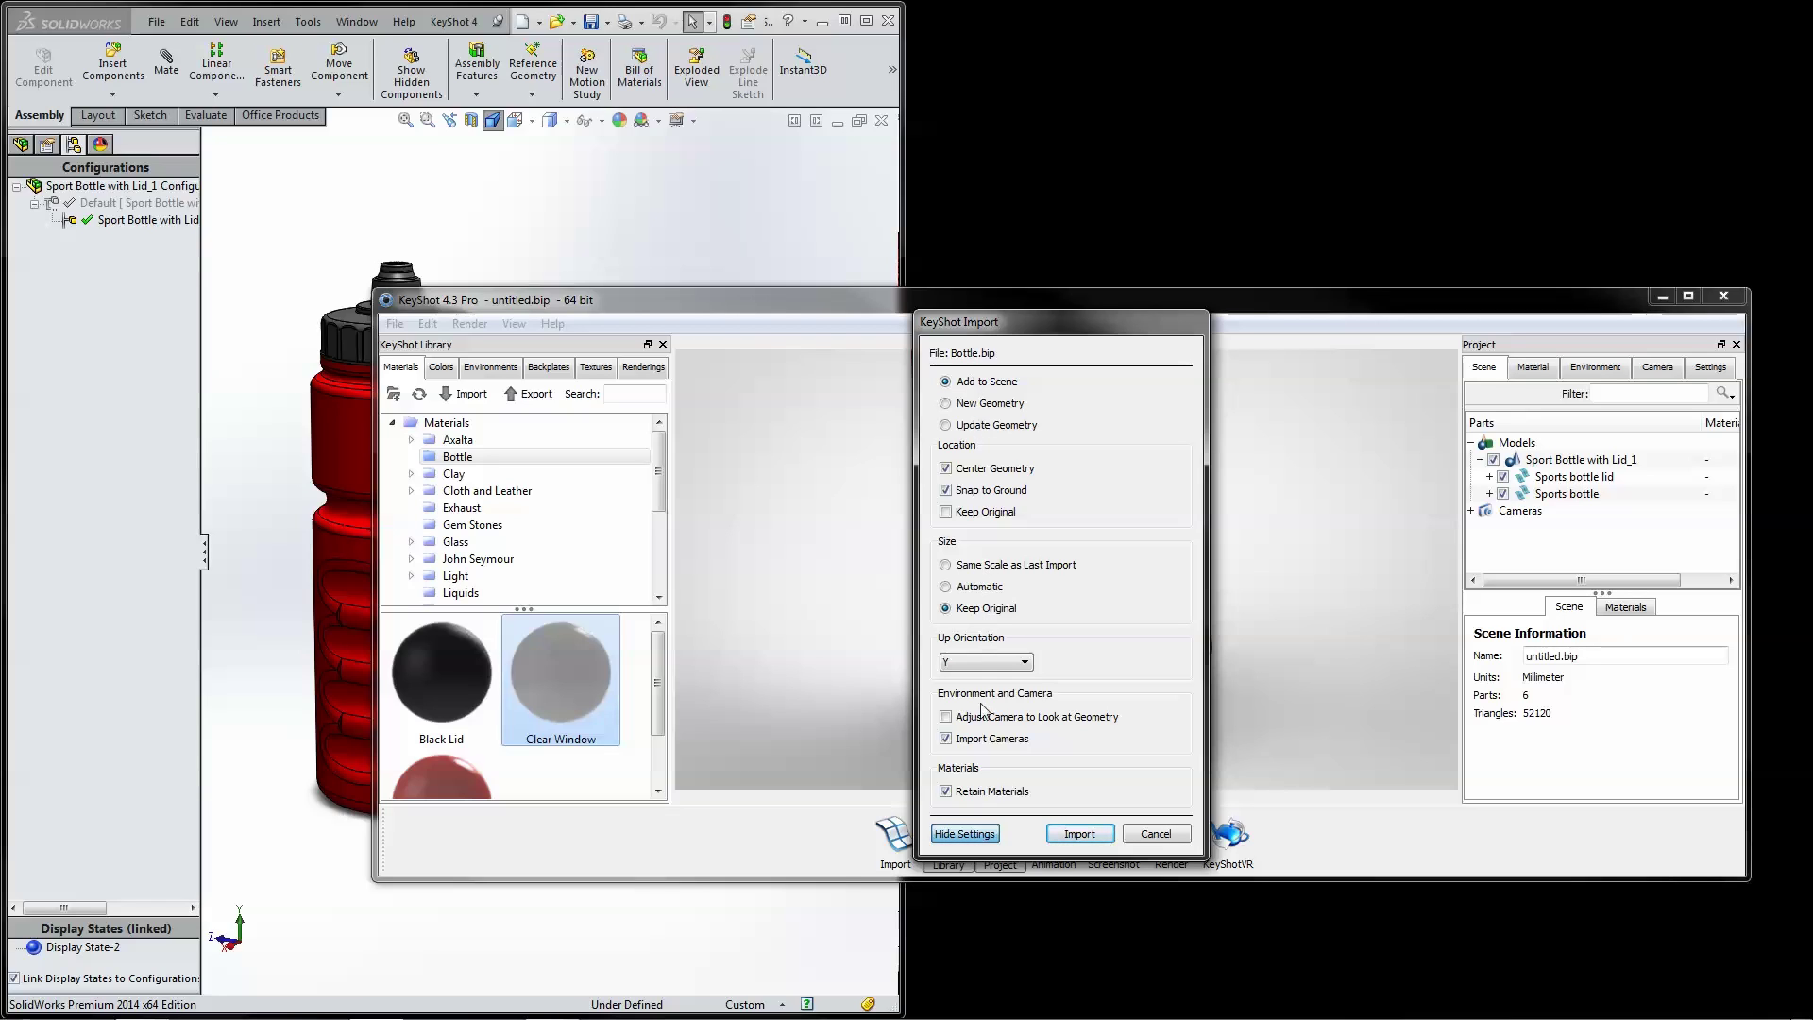
pyautogui.click(1068, 834)
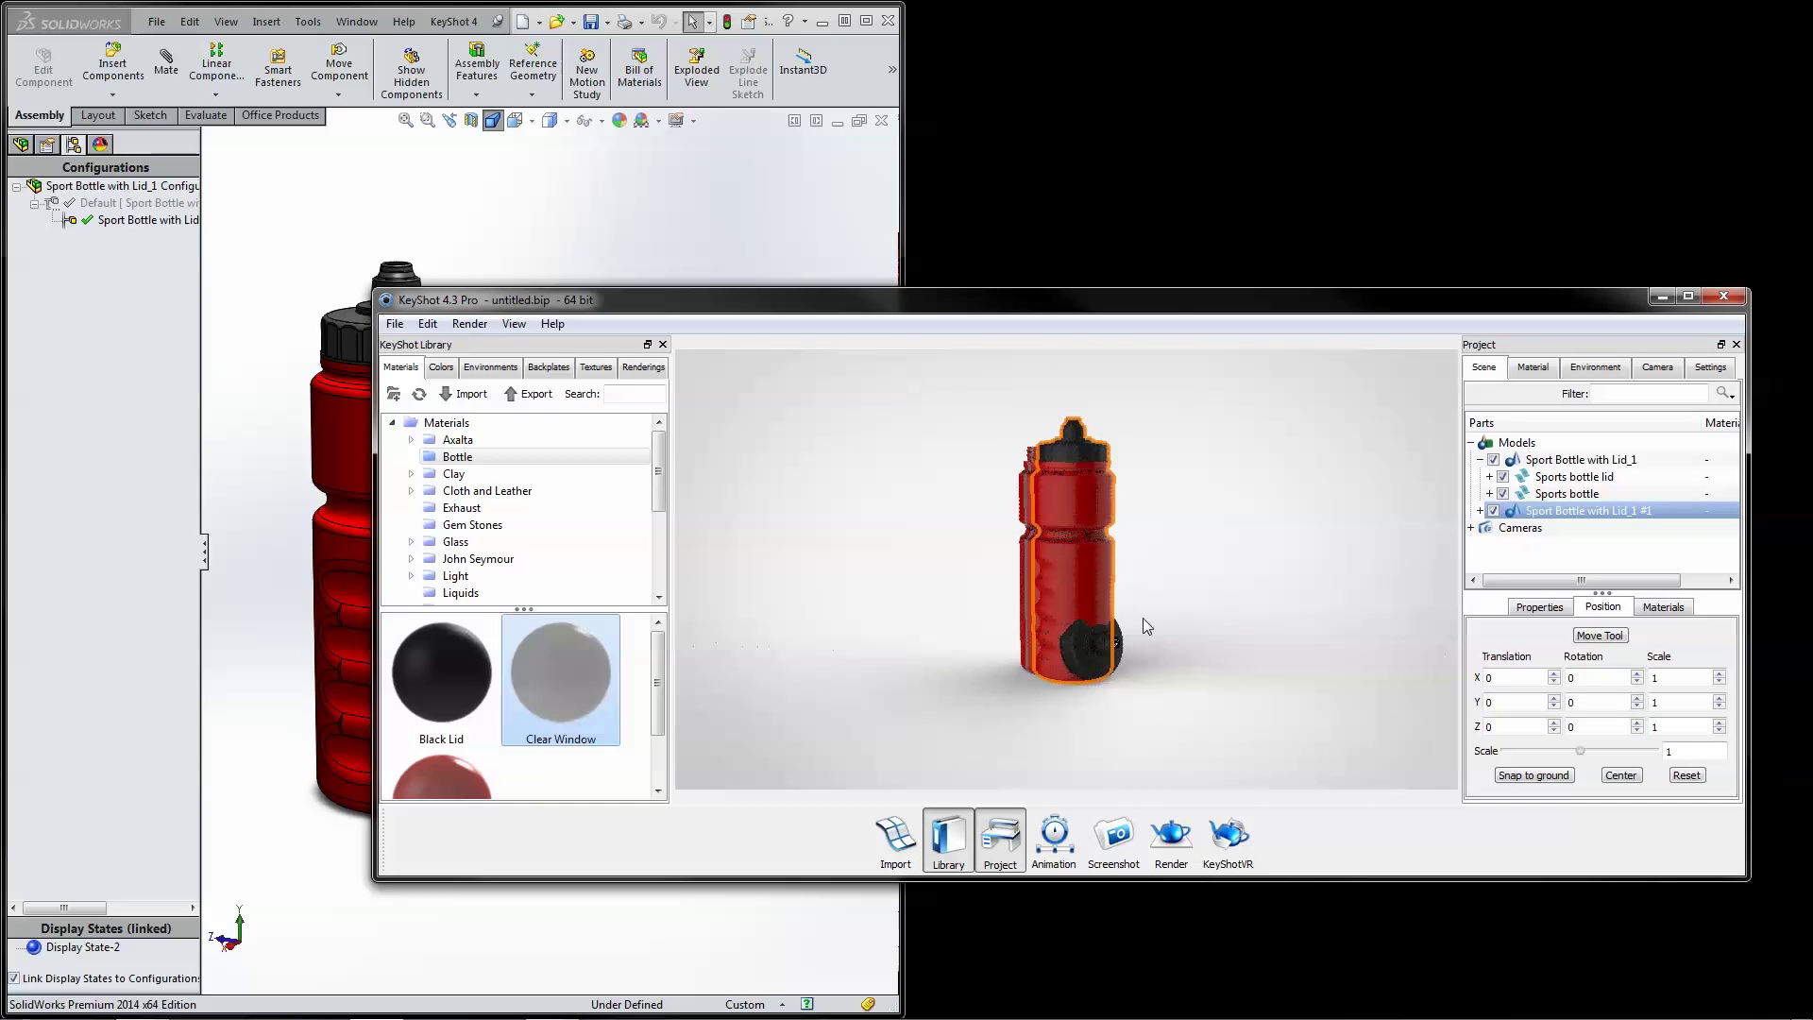
# Reset the original Sport Bottle with Lid_1 position to zero and hide it in the Scene tree.
pyautogui.scroll(2, 1143, 617)
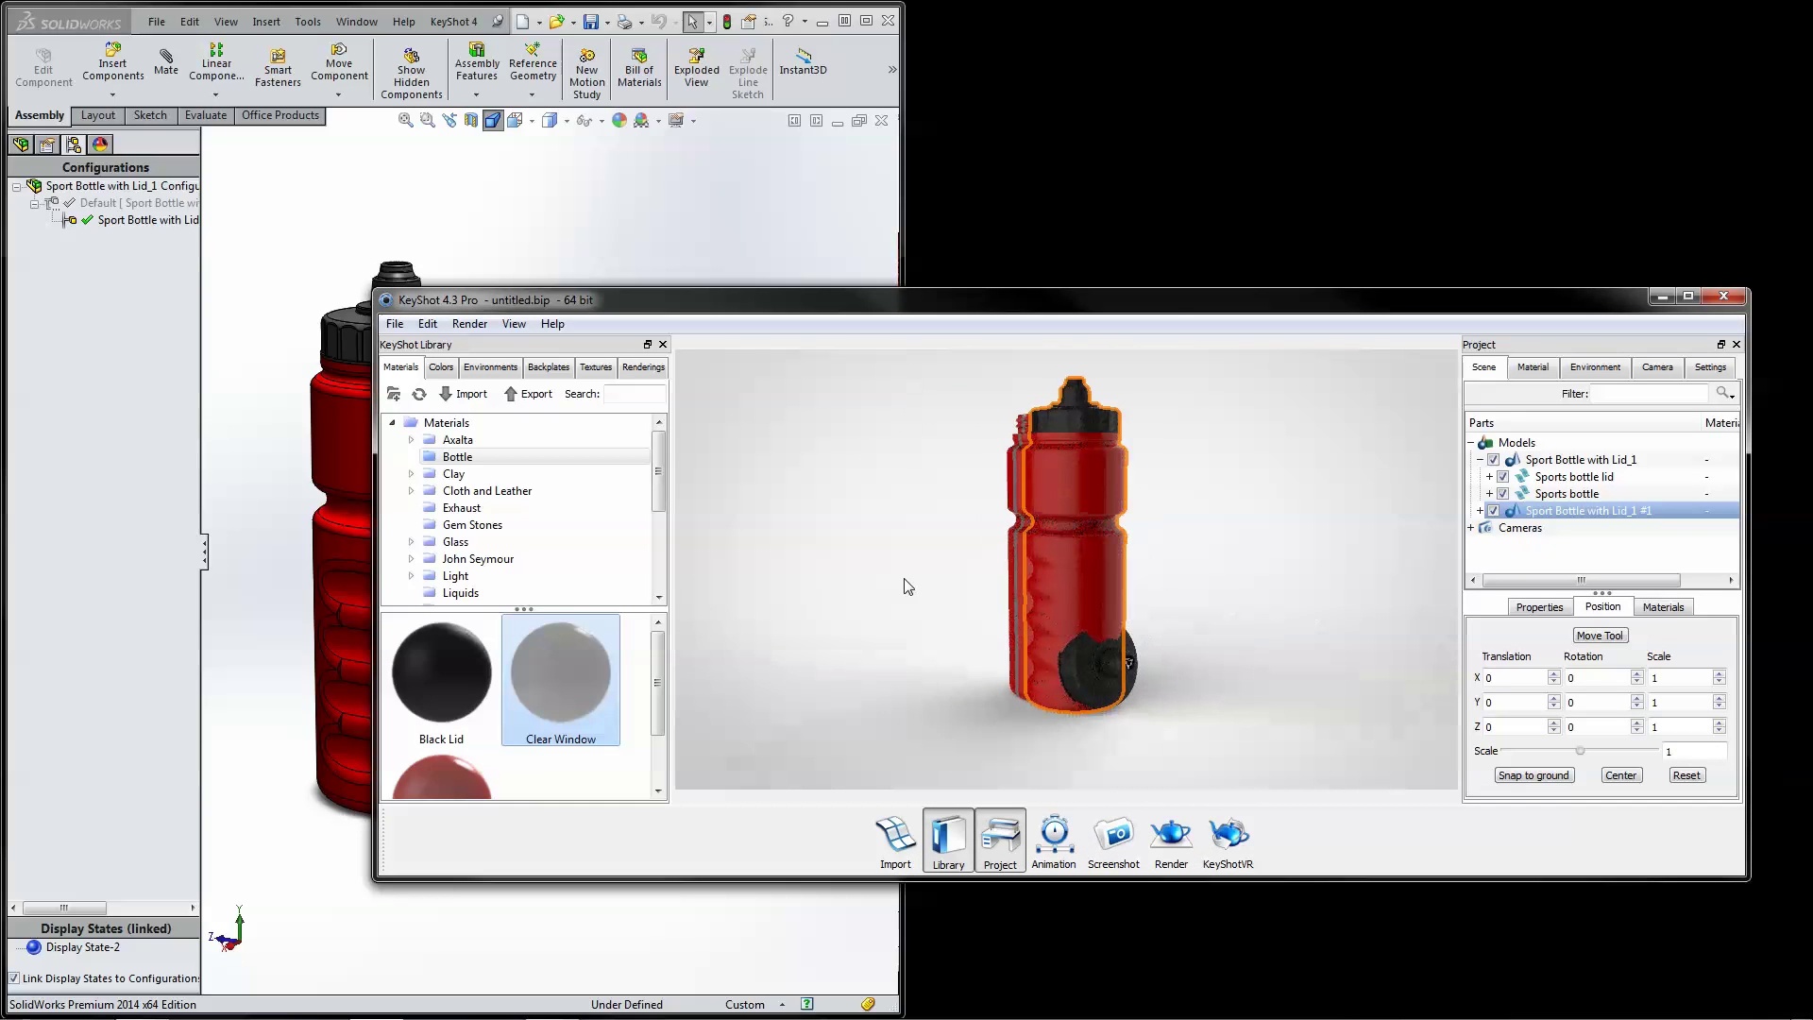
pyautogui.moveTo(907, 593); pyautogui.dragTo(1085, 621)
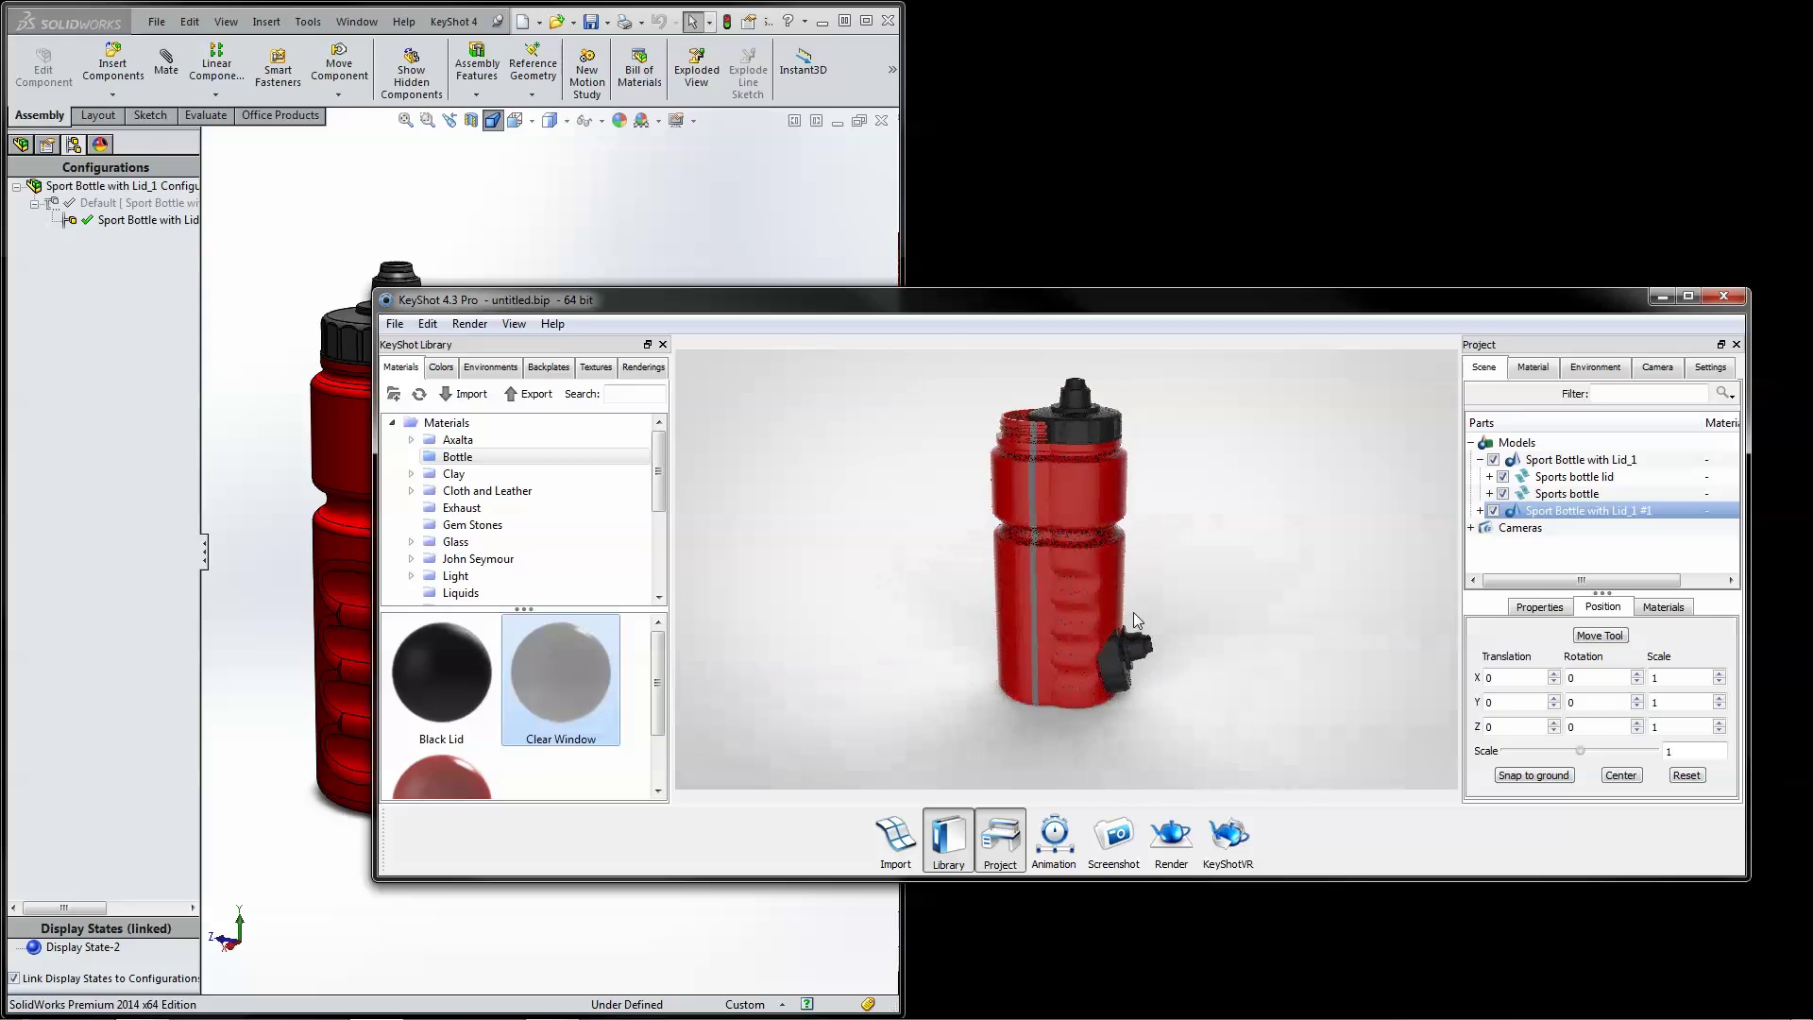
pyautogui.click(1563, 460)
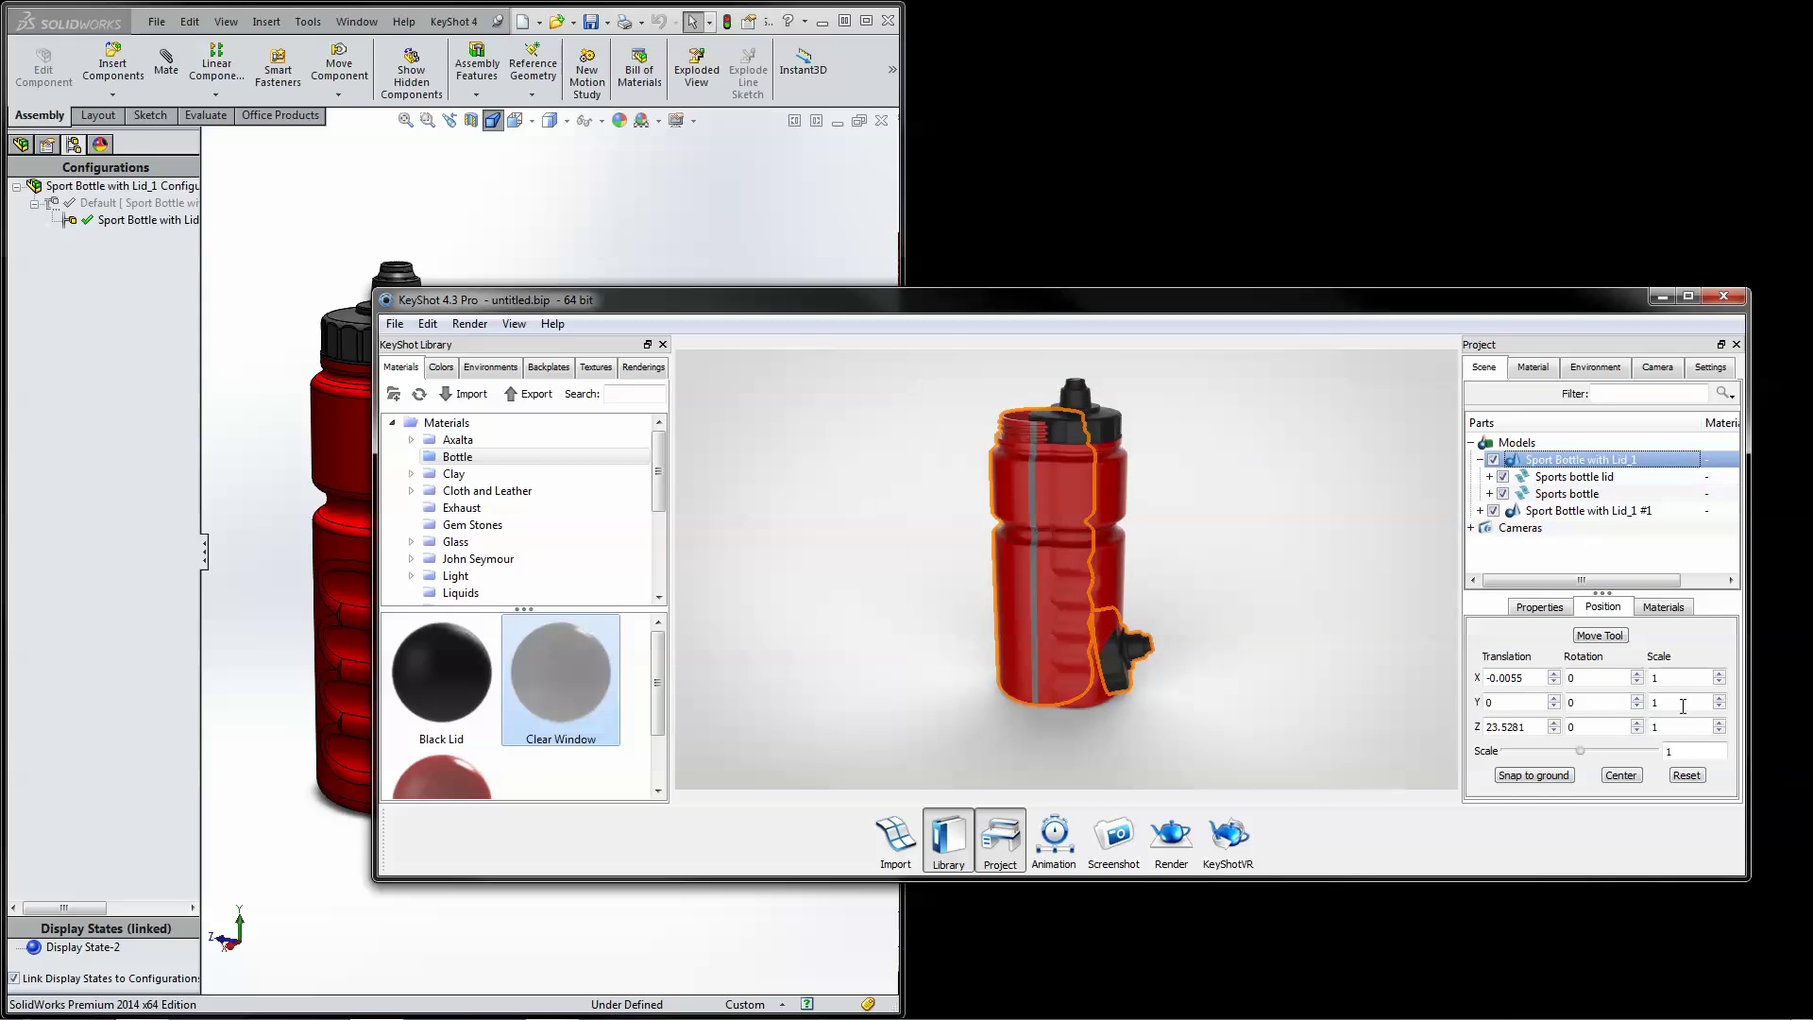
pyautogui.click(1688, 775)
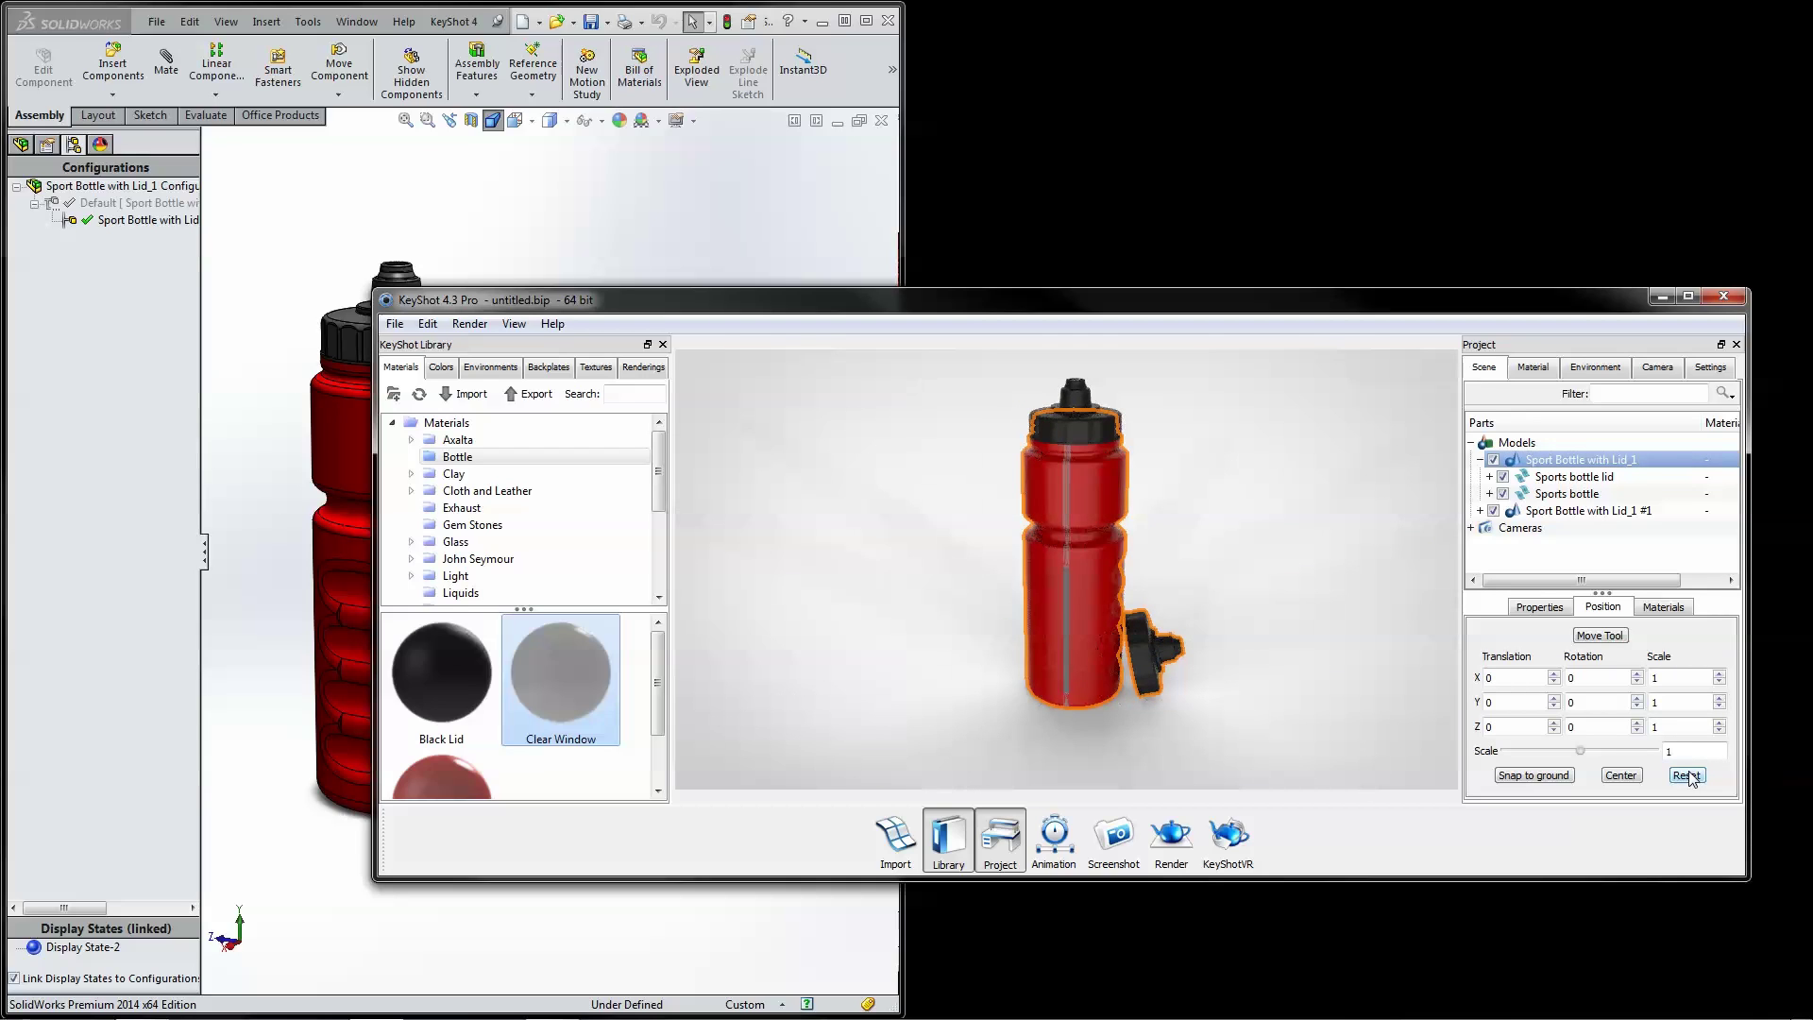
pyautogui.click(1492, 460)
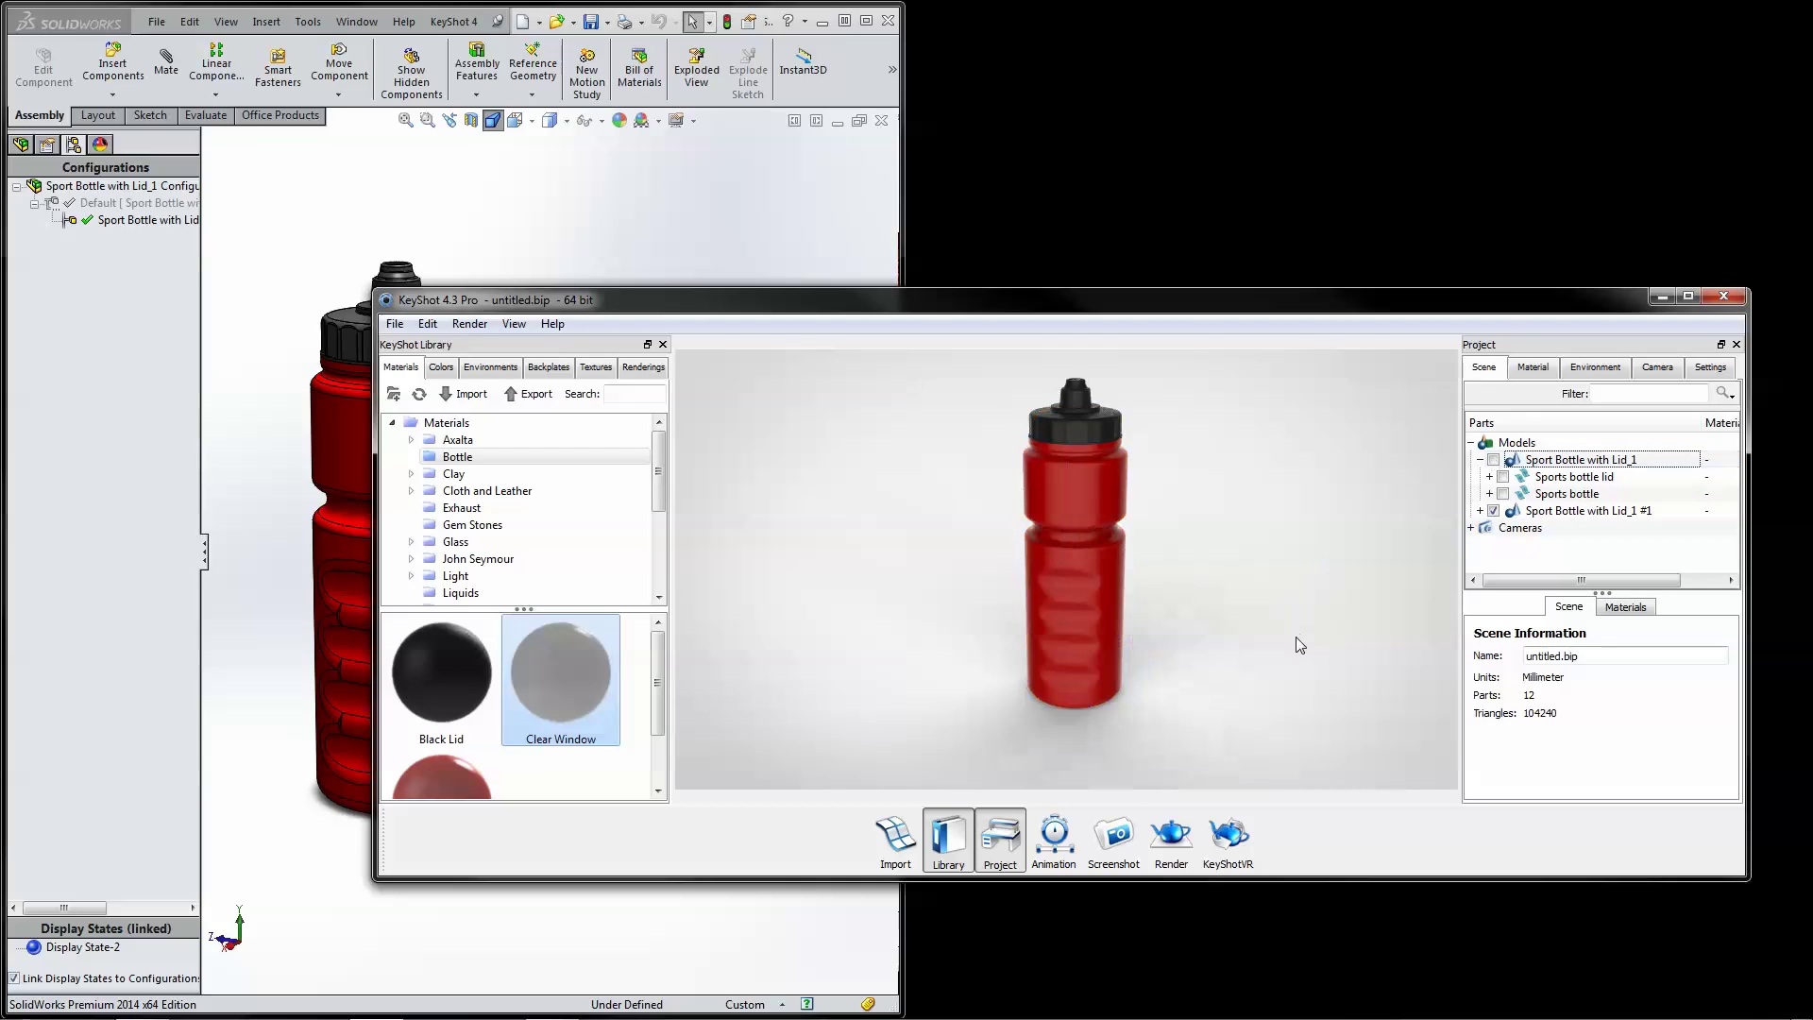
# Reframe the capped red bottle upright and zoom in to centre it in the render.
pyautogui.moveTo(1174, 602); pyautogui.dragTo(1192, 638)
pyautogui.scroll(2, 1181, 634)
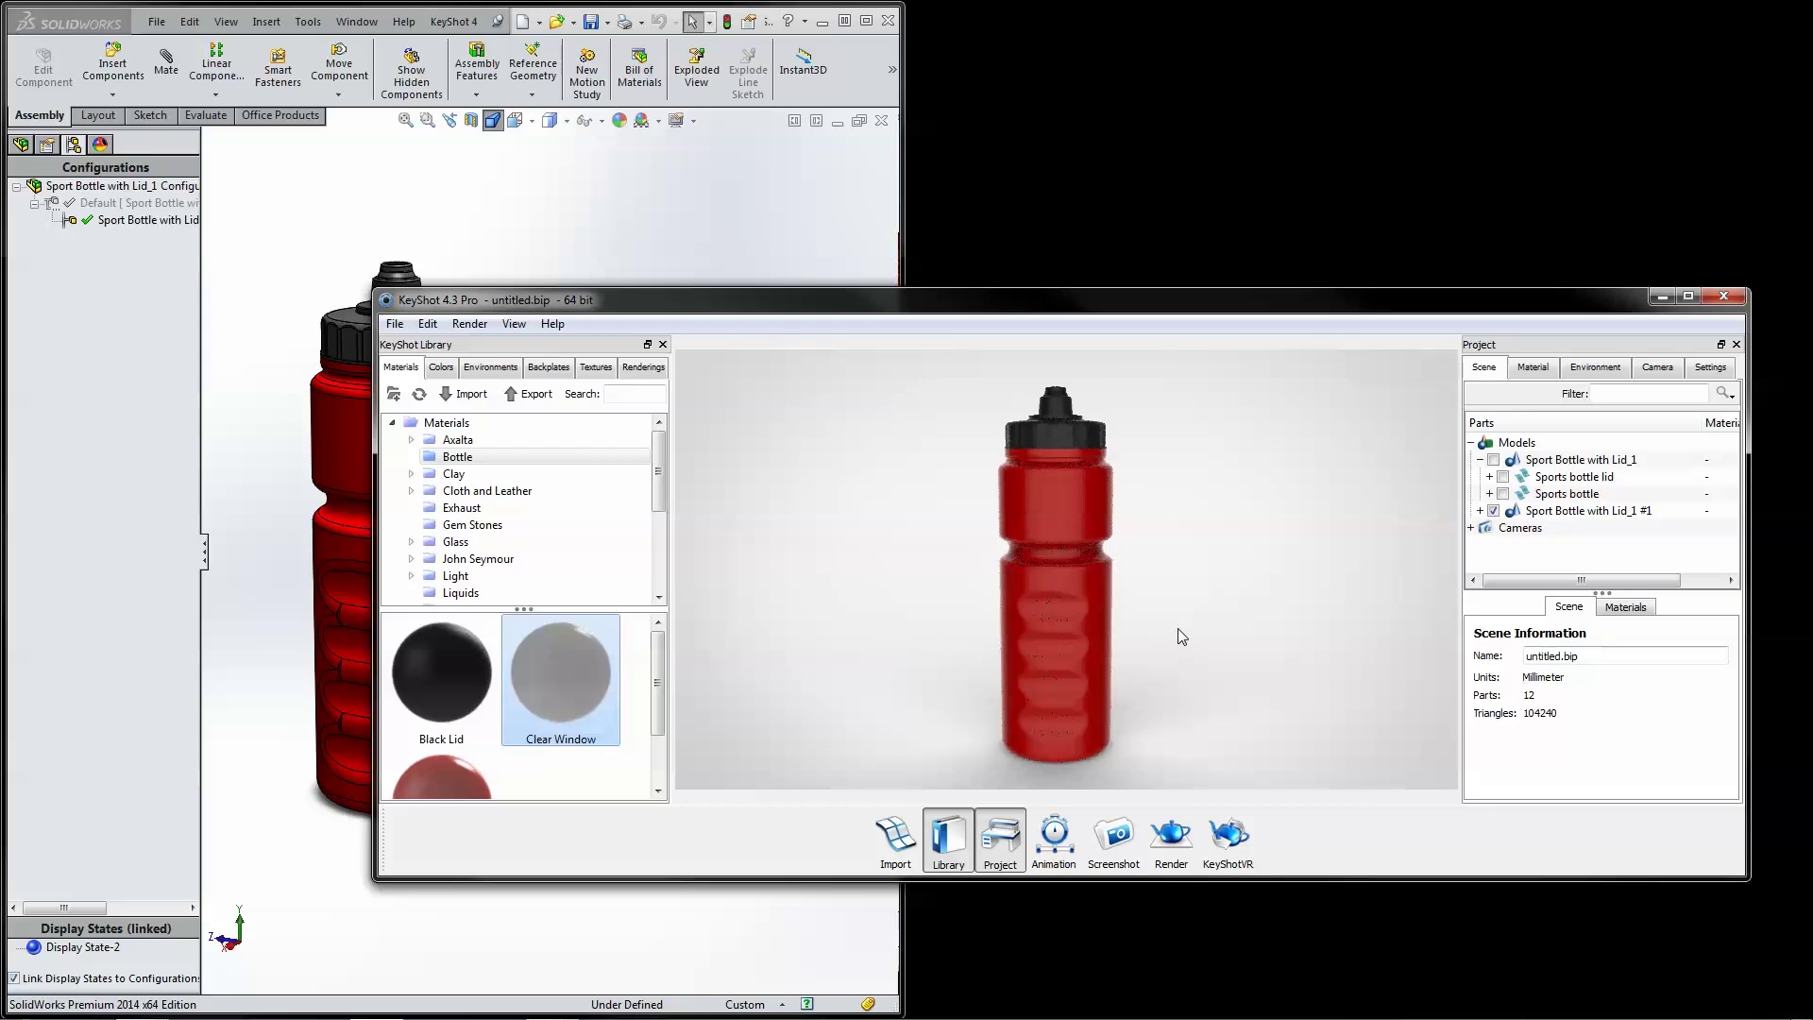